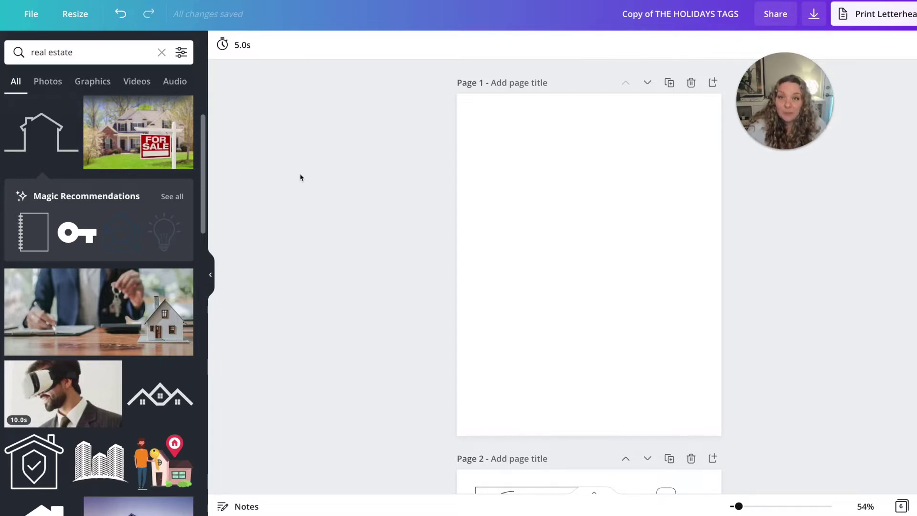
Step: Search Elements for 'shapes' and place a shrunken beige circle in Page 1's top-left corner
{"action": "left_click", "coordinate": [95, 58]}
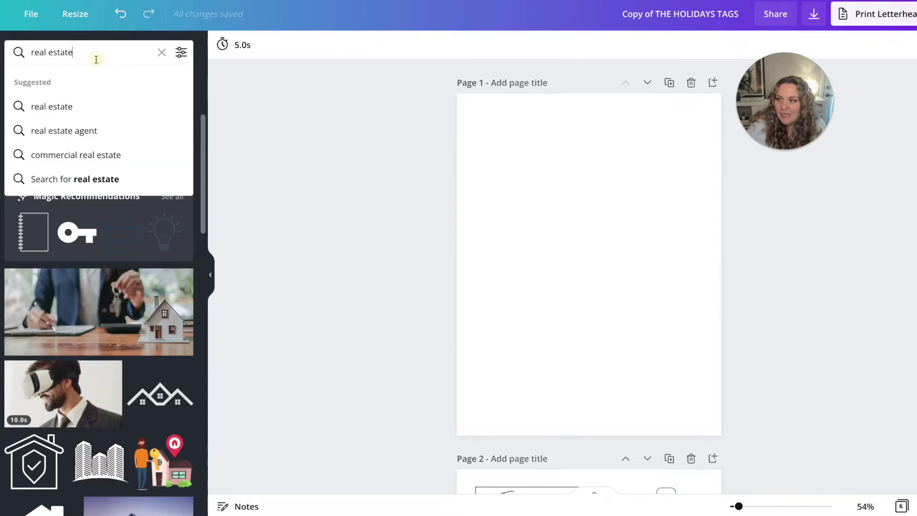
{"action": "left_click_drag", "start_coordinate": [96, 57], "coordinate": [6, 60]}
{"action": "type", "text": "shapes"}
{"action": "key", "text": "Return"}
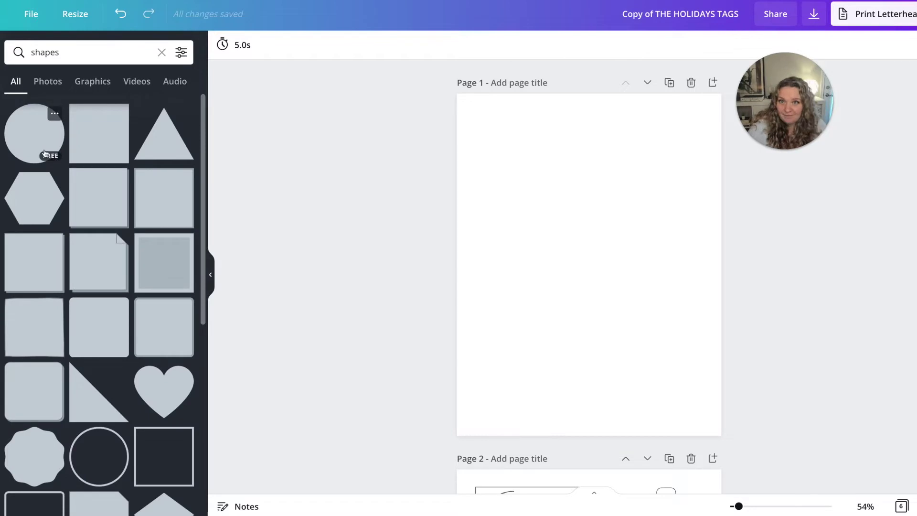
{"action": "left_click", "coordinate": [34, 144]}
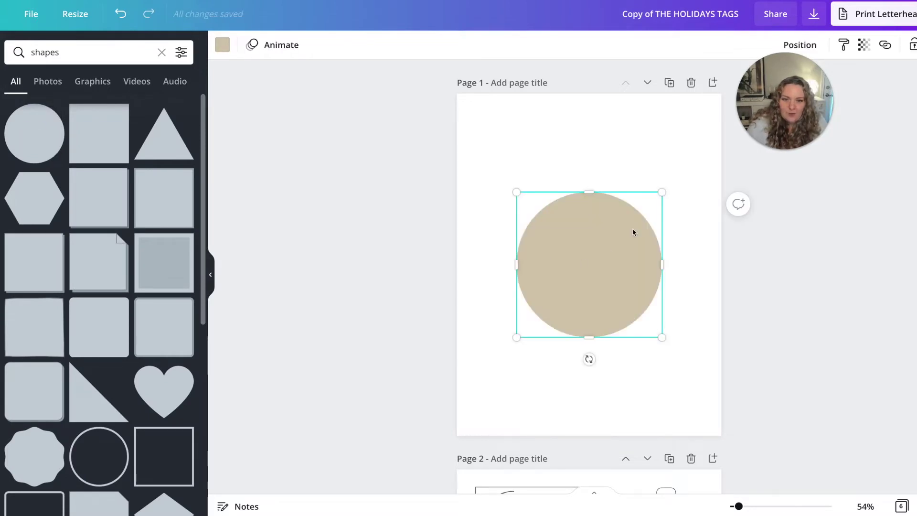
{"action": "left_click_drag", "start_coordinate": [661, 192], "coordinate": [616, 249]}
{"action": "left_click_drag", "start_coordinate": [543, 281], "coordinate": [493, 147]}
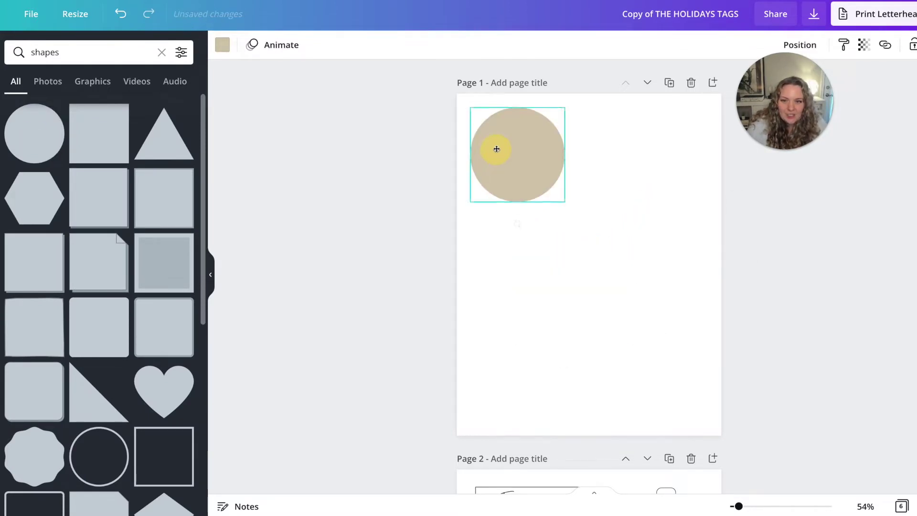
{"action": "scroll", "coordinate": [434, 205], "scroll_direction": "down", "scroll_amount": 5}
{"action": "scroll", "coordinate": [435, 206], "scroll_direction": "down", "scroll_amount": 4}
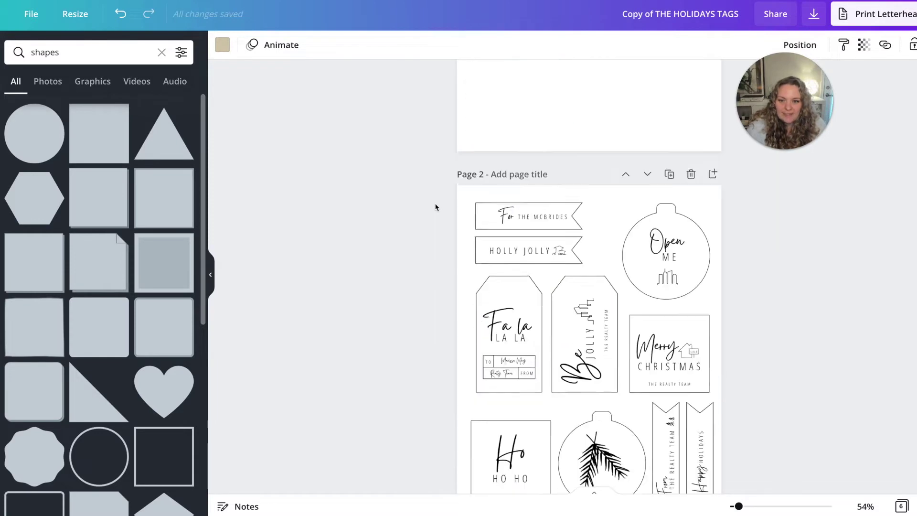
{"action": "scroll", "coordinate": [555, 233], "scroll_direction": "down", "scroll_amount": 2}
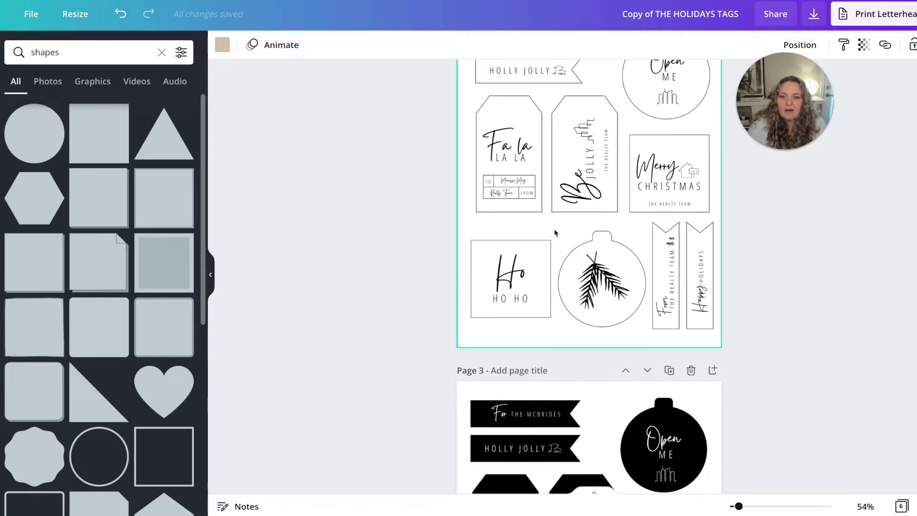
{"action": "scroll", "coordinate": [555, 233], "scroll_direction": "down", "scroll_amount": 1}
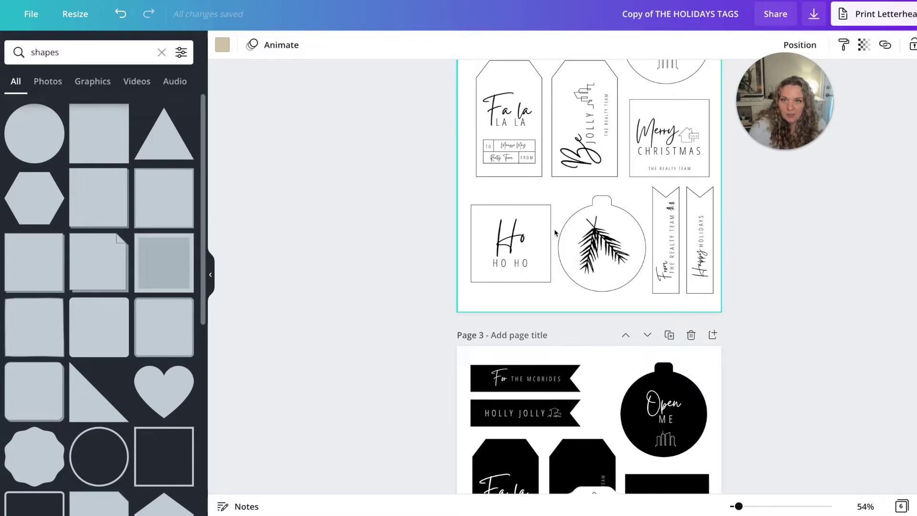
{"action": "scroll", "coordinate": [555, 233], "scroll_direction": "down", "scroll_amount": 3}
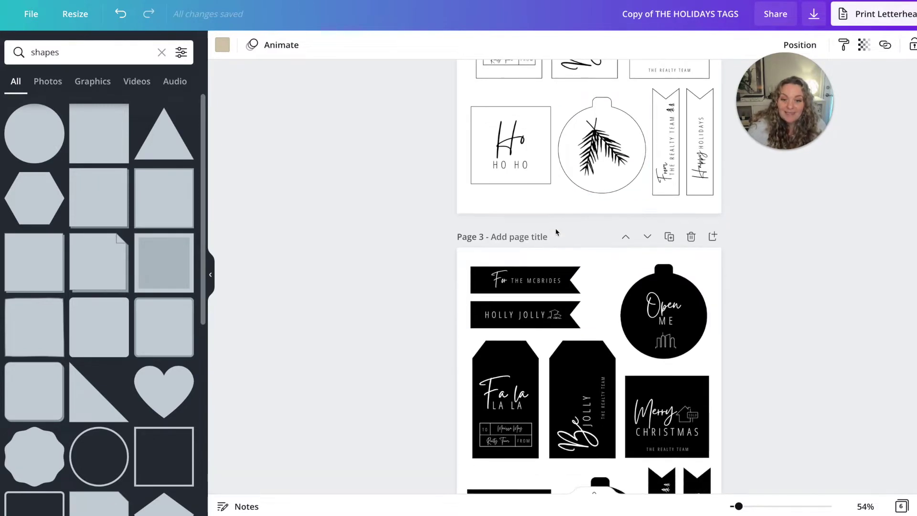
{"action": "scroll", "coordinate": [556, 233], "scroll_direction": "down", "scroll_amount": 1}
{"action": "scroll", "coordinate": [556, 232], "scroll_direction": "down", "scroll_amount": 3}
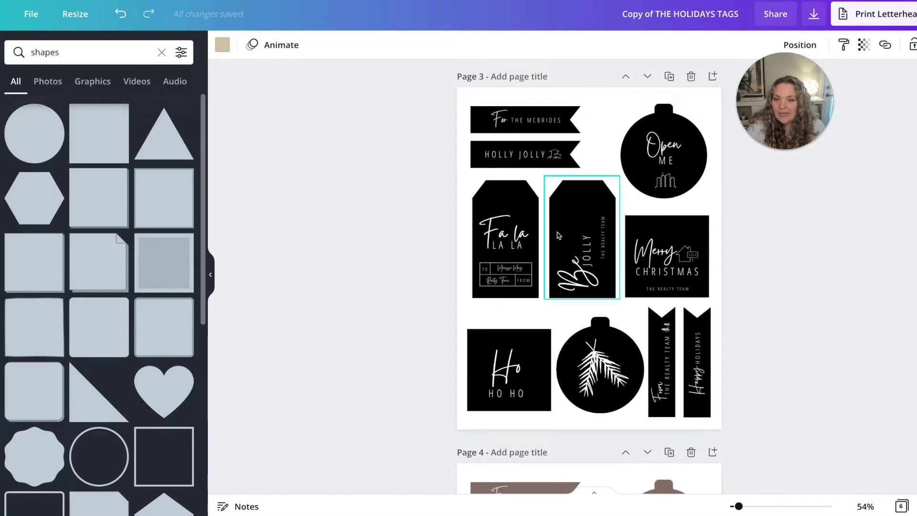
{"action": "scroll", "coordinate": [557, 235], "scroll_direction": "up", "scroll_amount": 1}
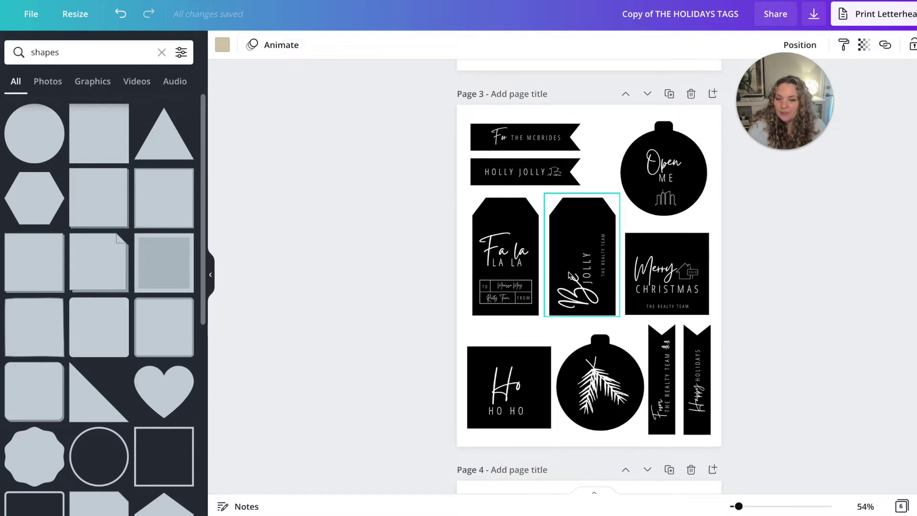
{"action": "scroll", "coordinate": [673, 283], "scroll_direction": "up", "scroll_amount": 15}
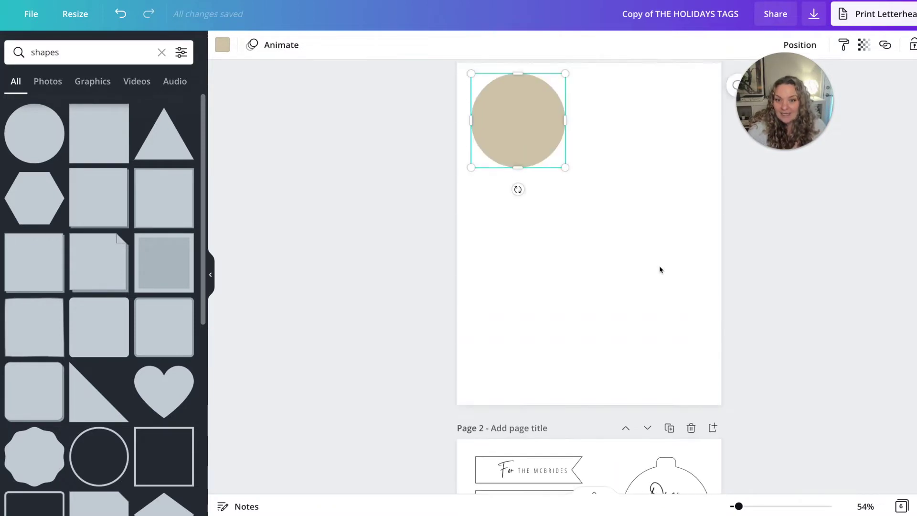
Step: Adjust the circle slightly and add a small square beside it
{"action": "left_click_drag", "start_coordinate": [530, 145], "coordinate": [531, 150]}
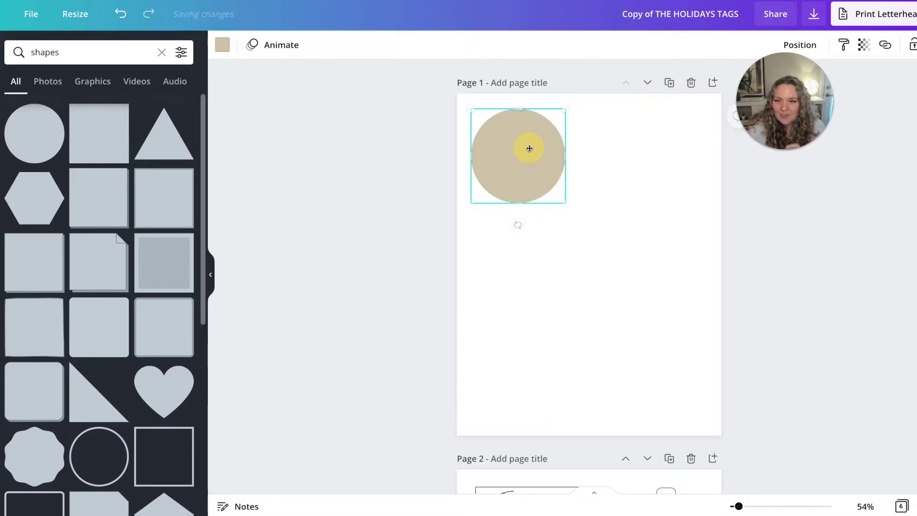
{"action": "left_click_drag", "start_coordinate": [471, 110], "coordinate": [476, 114]}
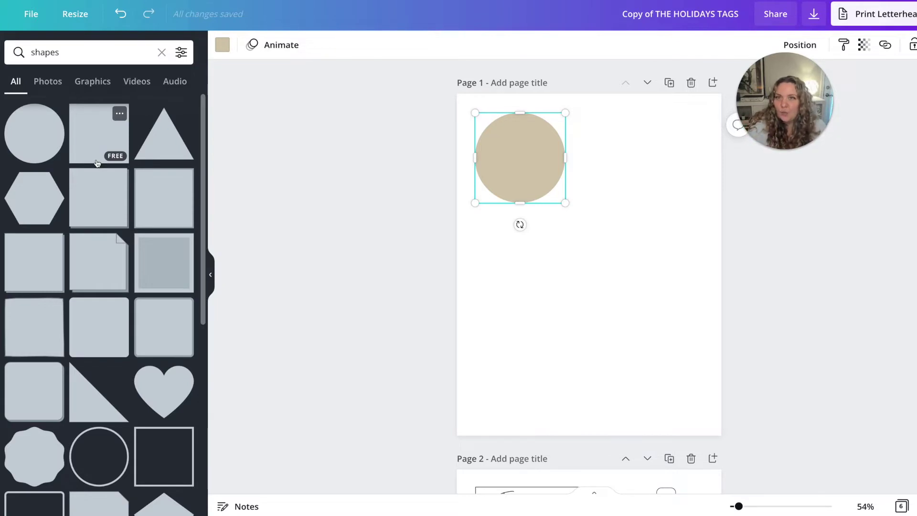
{"action": "left_click", "coordinate": [90, 137]}
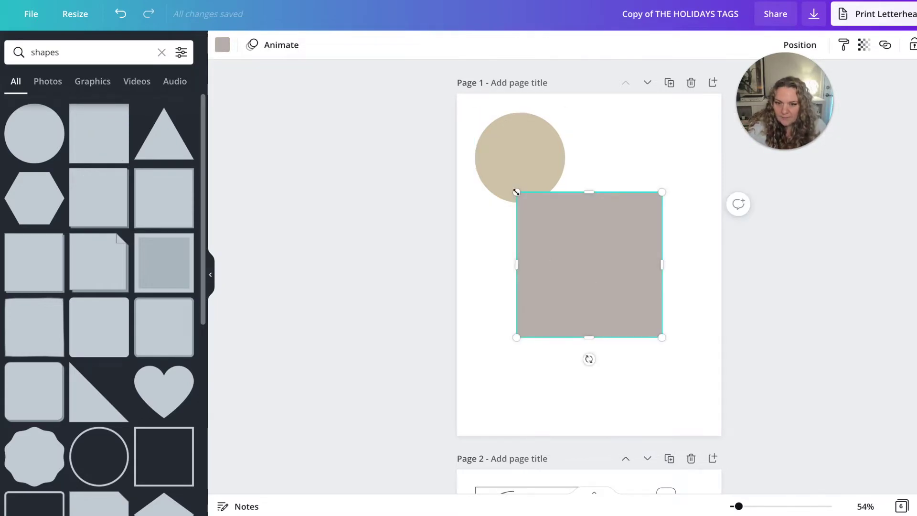
{"action": "left_click_drag", "start_coordinate": [516, 192], "coordinate": [615, 136]}
{"action": "scroll", "coordinate": [537, 256], "scroll_direction": "down", "scroll_amount": 5}
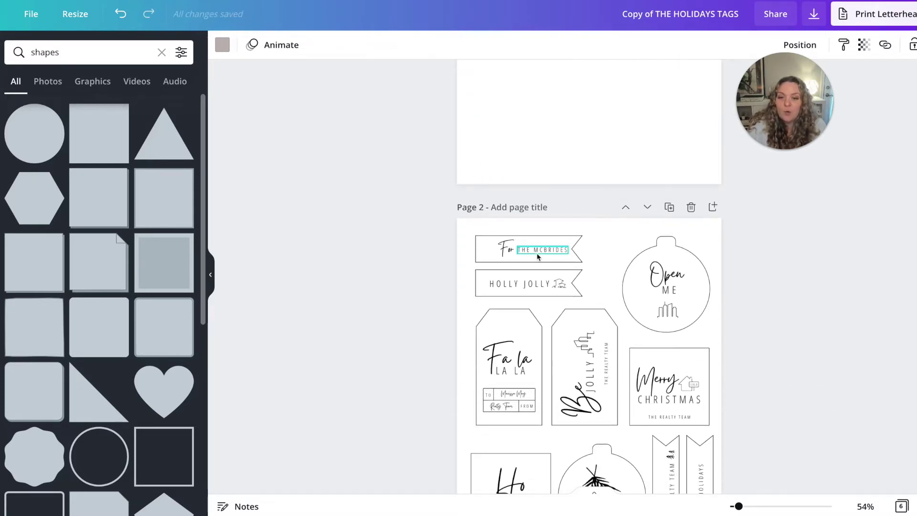
{"action": "scroll", "coordinate": [669, 282], "scroll_direction": "up", "scroll_amount": 5}
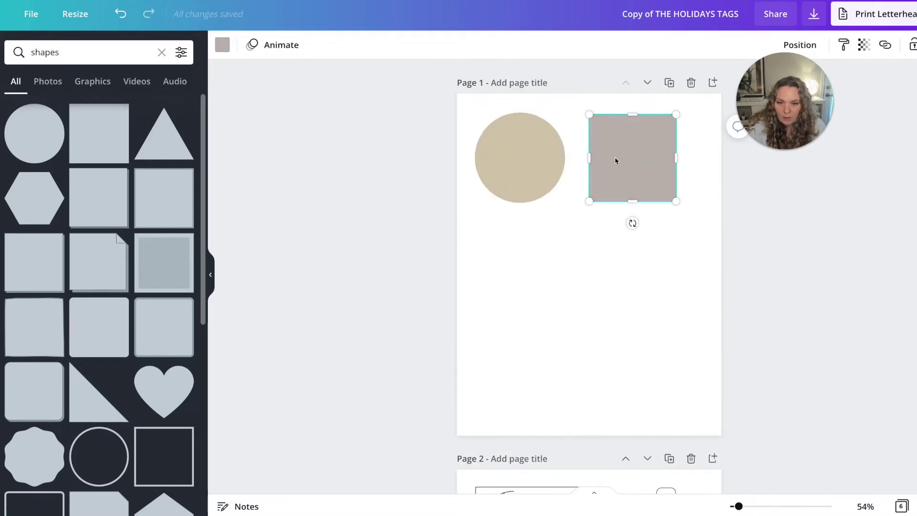
{"action": "left_click_drag", "start_coordinate": [591, 114], "coordinate": [559, 120]}
Step: Line the square up beside the circle and centre the pair horizontally on the page
{"action": "left_click", "coordinate": [528, 143]}
{"action": "left_click_drag", "start_coordinate": [631, 135], "coordinate": [601, 136]}
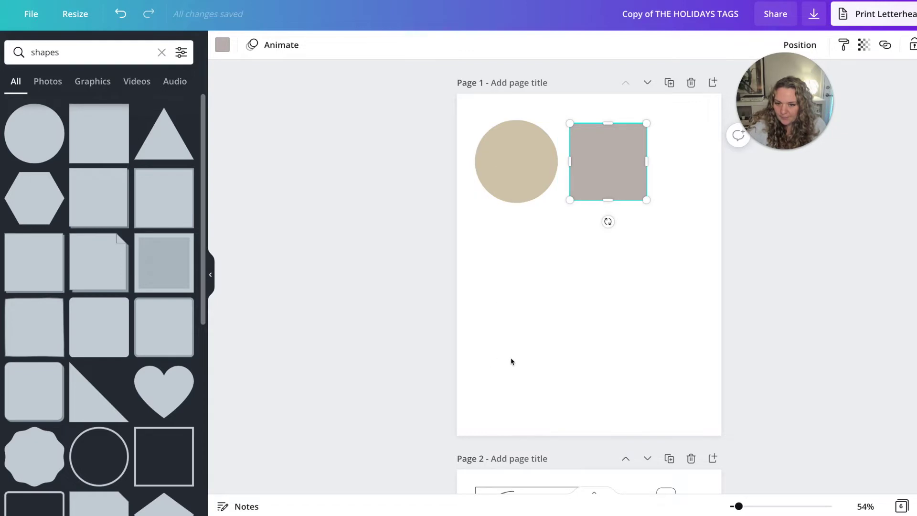
{"action": "left_click", "coordinate": [505, 142]}
{"action": "left_click", "coordinate": [610, 153], "text": "shift"}
{"action": "left_click_drag", "start_coordinate": [610, 153], "coordinate": [633, 152]}
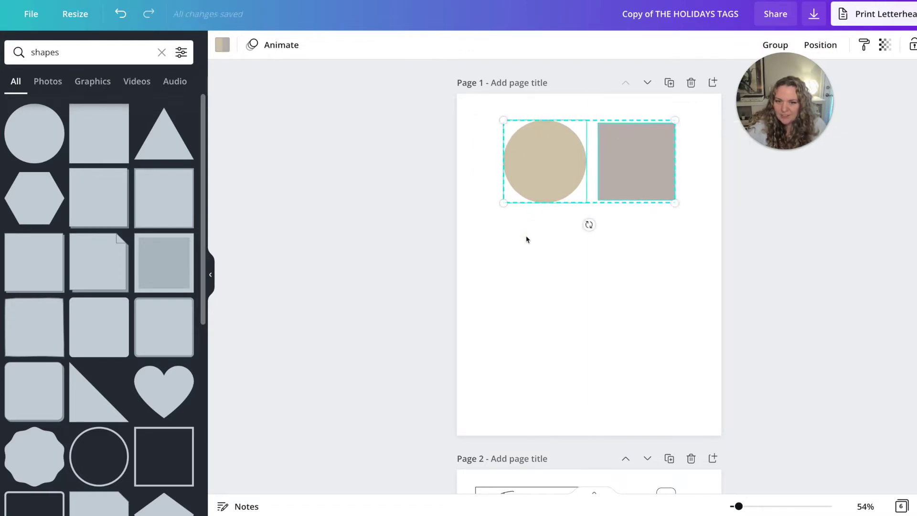
{"action": "left_click", "coordinate": [525, 238]}
{"action": "left_click", "coordinate": [548, 167]}
{"action": "left_click_drag", "start_coordinate": [548, 167], "coordinate": [542, 167]}
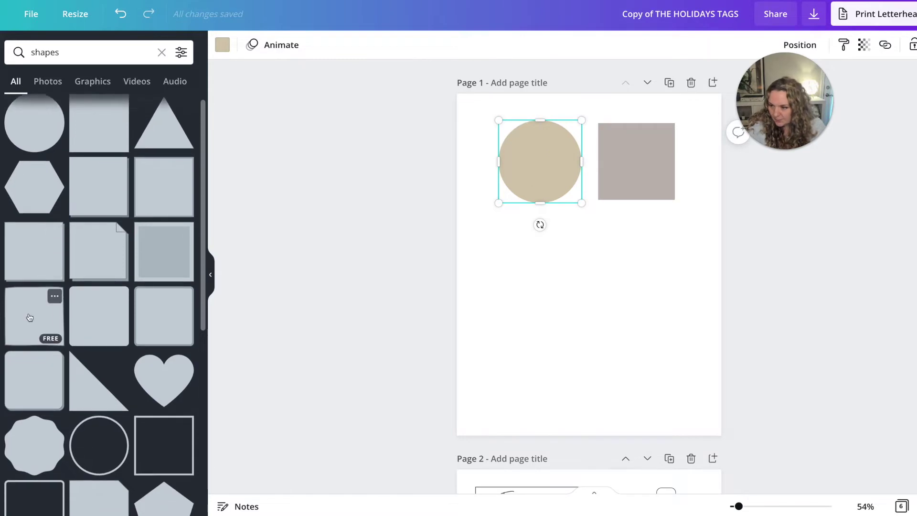
Step: Add a rounded square, narrowed into a tall rectangle, below the circle
{"action": "scroll", "coordinate": [29, 315], "scroll_direction": "down", "scroll_amount": 2}
{"action": "left_click", "coordinate": [95, 236]}
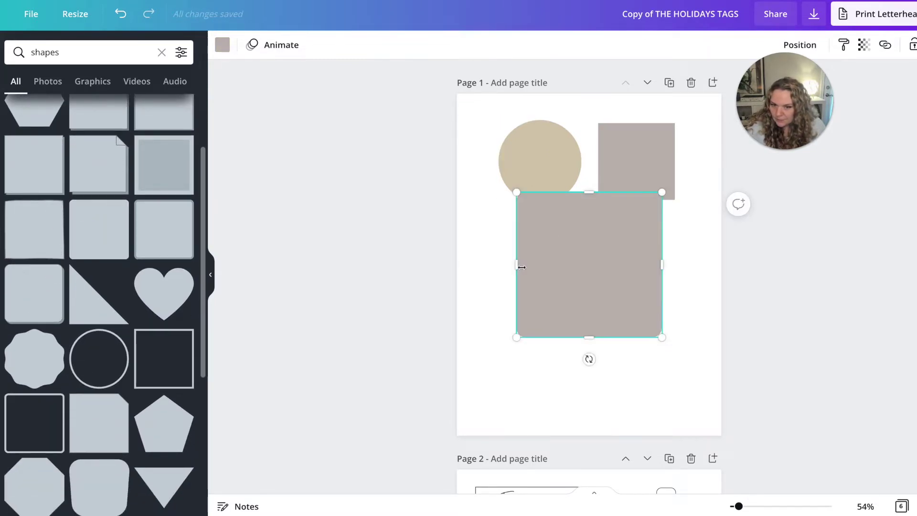
{"action": "left_click_drag", "start_coordinate": [518, 264], "coordinate": [589, 266]}
{"action": "left_click_drag", "start_coordinate": [625, 233], "coordinate": [536, 258]}
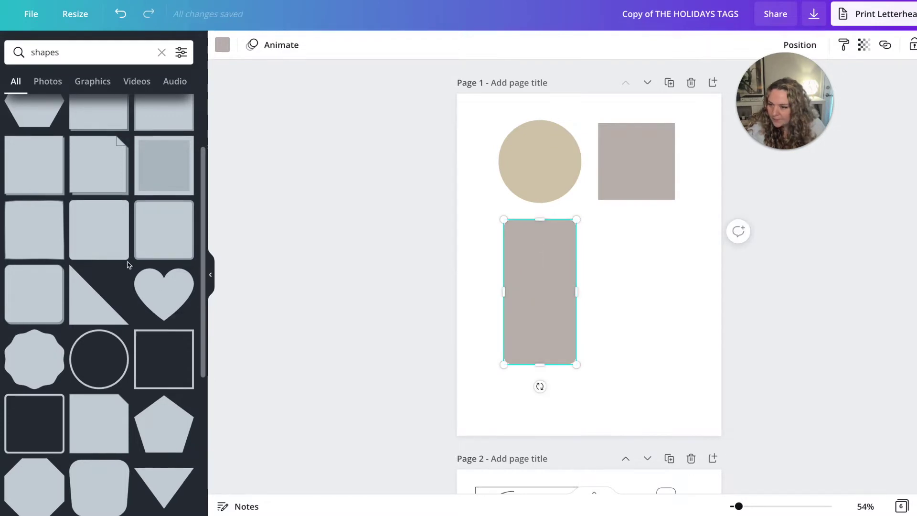
Step: Add a small star beside the tall rounded rectangle
{"action": "scroll", "coordinate": [128, 263], "scroll_direction": "down", "scroll_amount": 4}
{"action": "scroll", "coordinate": [127, 264], "scroll_direction": "down", "scroll_amount": 2}
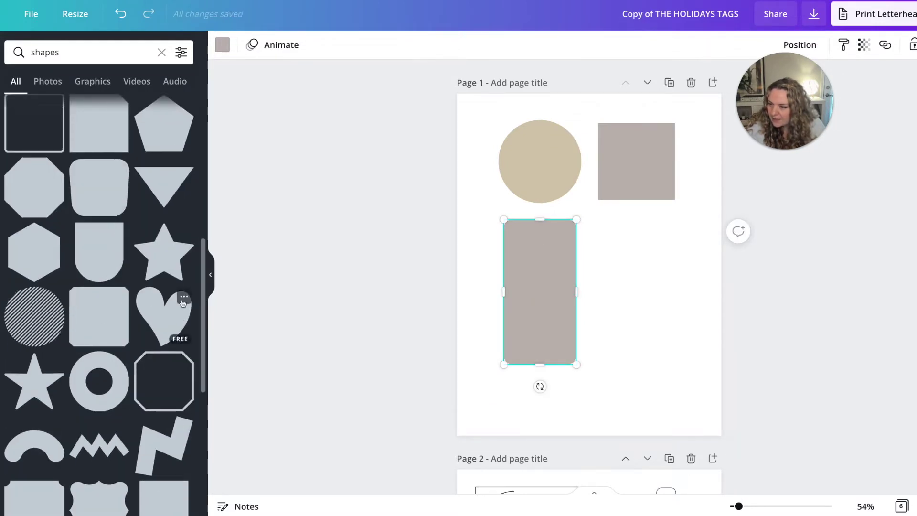
{"action": "left_click", "coordinate": [166, 254]}
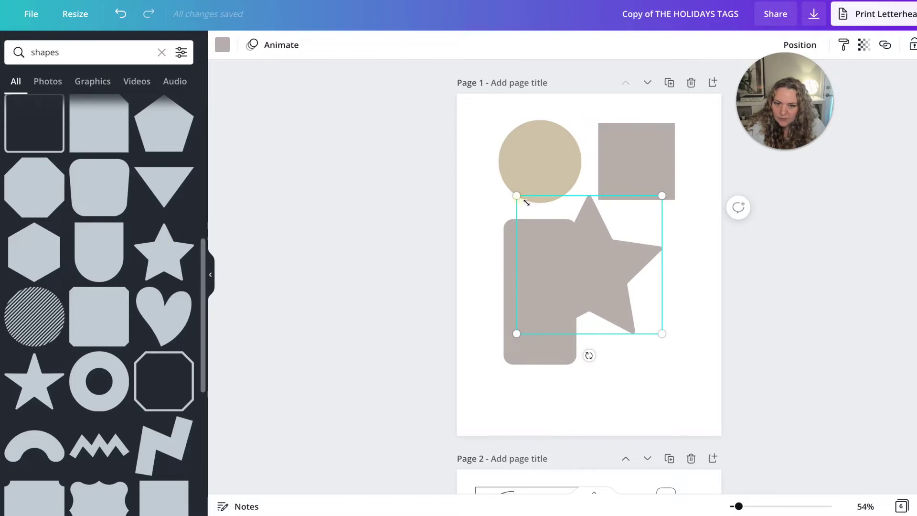
{"action": "left_click_drag", "start_coordinate": [517, 196], "coordinate": [554, 222]}
{"action": "left_click_drag", "start_coordinate": [620, 268], "coordinate": [660, 275]}
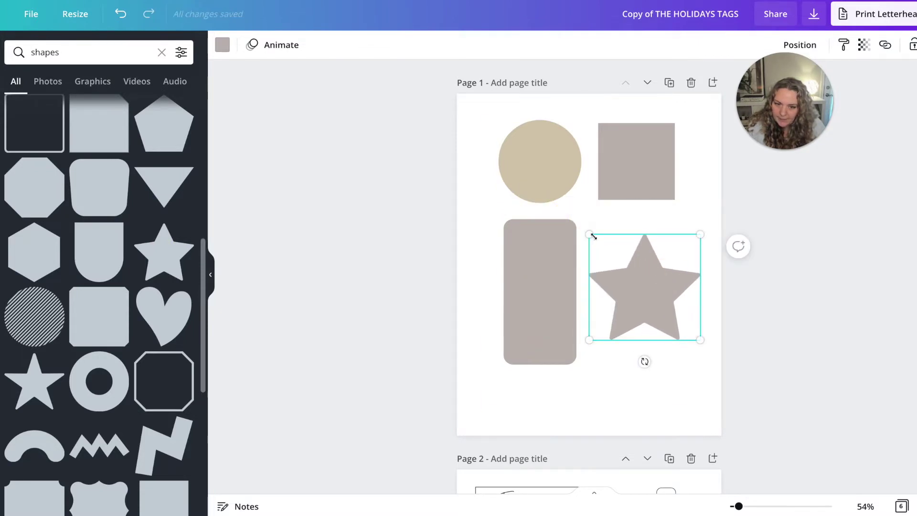
{"action": "left_click_drag", "start_coordinate": [591, 234], "coordinate": [596, 240]}
{"action": "left_click_drag", "start_coordinate": [643, 280], "coordinate": [637, 284]}
Step: Nudge the rectangle, circle, square and star so the four shapes line up in a grid
{"action": "left_click_drag", "start_coordinate": [556, 284], "coordinate": [551, 284]}
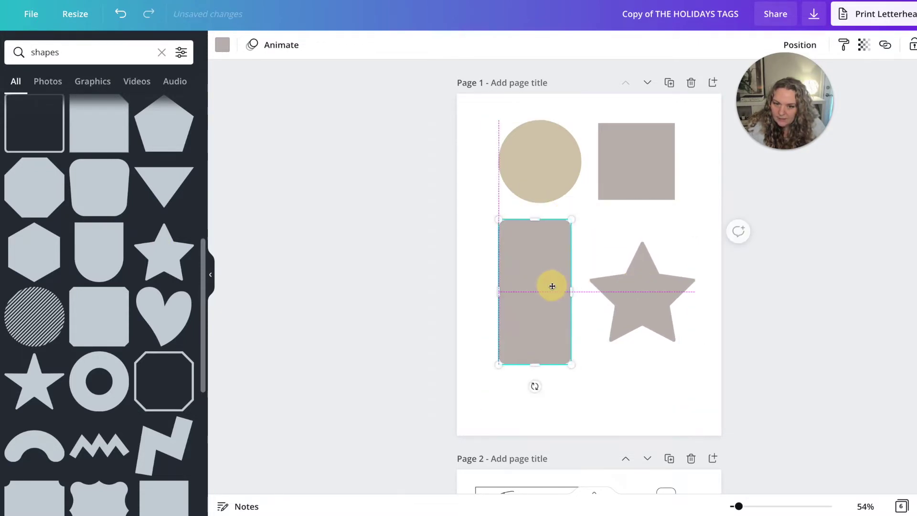
{"action": "left_click_drag", "start_coordinate": [542, 170], "coordinate": [538, 170]}
{"action": "left_click_drag", "start_coordinate": [620, 163], "coordinate": [626, 164]}
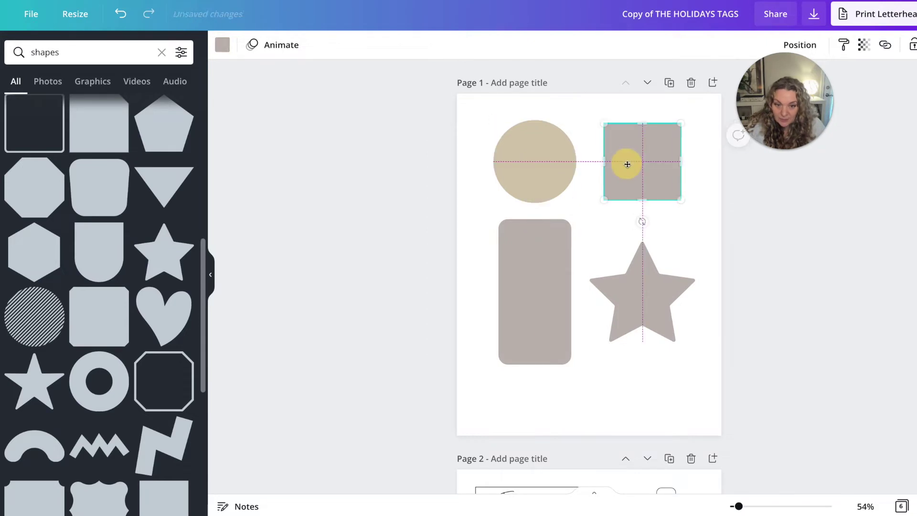
{"action": "left_click", "coordinate": [647, 306]}
{"action": "left_click_drag", "start_coordinate": [646, 306], "coordinate": [653, 290]}
Step: Nudge the tall rounded rectangle slightly down to finish the grid
{"action": "left_click", "coordinate": [538, 285]}
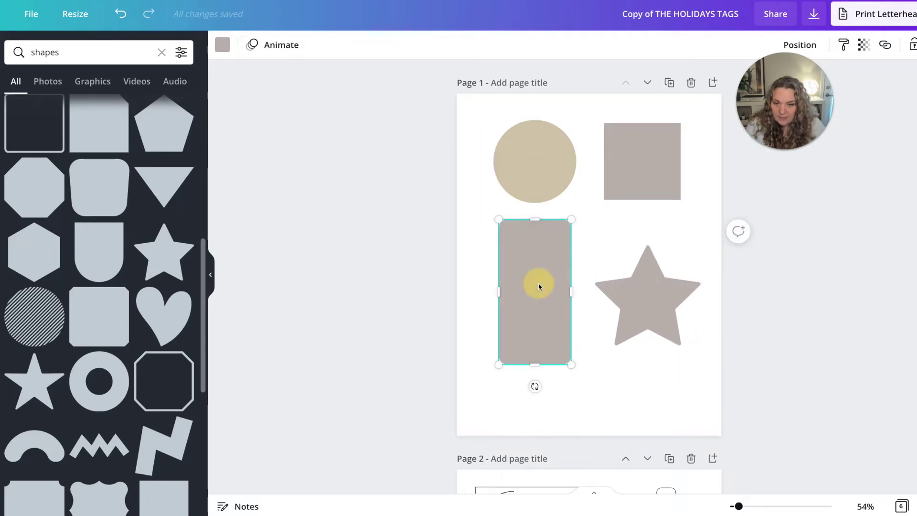
{"action": "scroll", "coordinate": [547, 214], "scroll_direction": "down", "scroll_amount": 5}
{"action": "scroll", "coordinate": [549, 328], "scroll_direction": "down", "scroll_amount": 2}
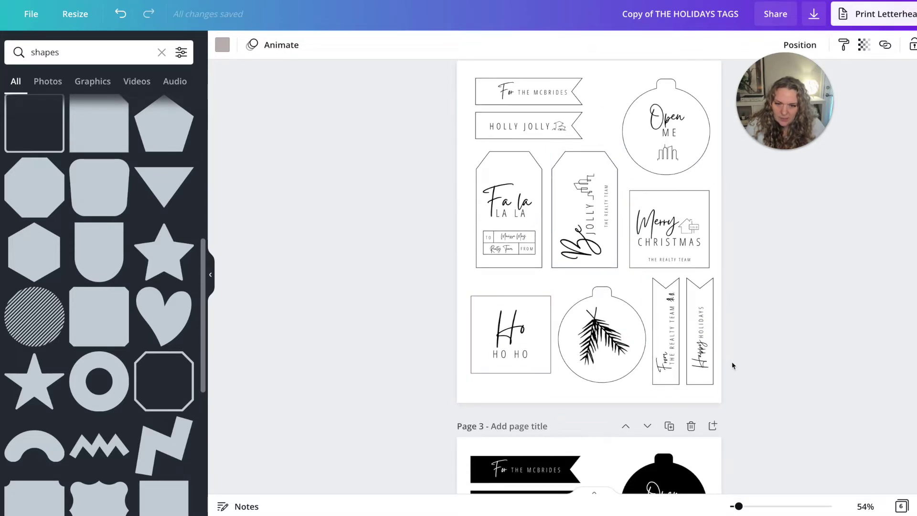
{"action": "scroll", "coordinate": [573, 184], "scroll_direction": "up", "scroll_amount": 2}
{"action": "scroll", "coordinate": [573, 184], "scroll_direction": "up", "scroll_amount": 1}
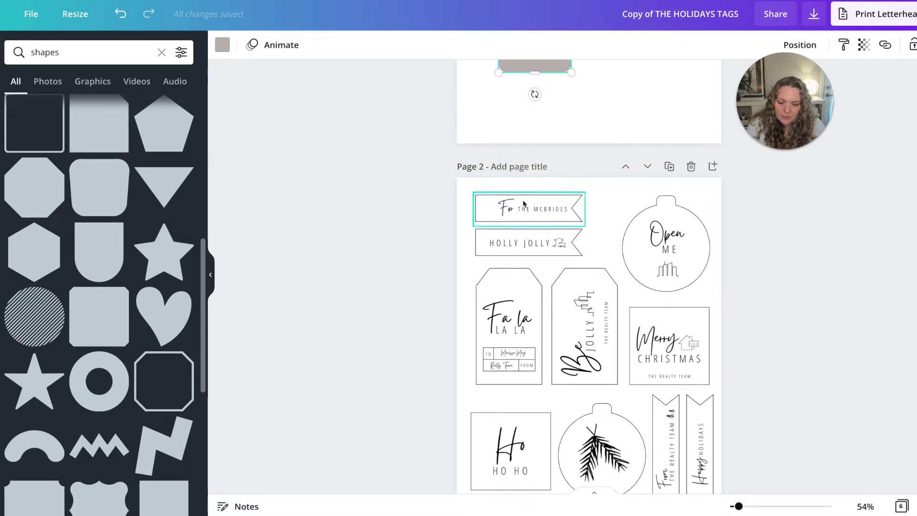
{"action": "scroll", "coordinate": [535, 286], "scroll_direction": "up", "scroll_amount": 6}
{"action": "left_click", "coordinate": [538, 289]}
{"action": "left_click_drag", "start_coordinate": [538, 290], "coordinate": [536, 288]}
{"action": "left_click", "coordinate": [695, 302]}
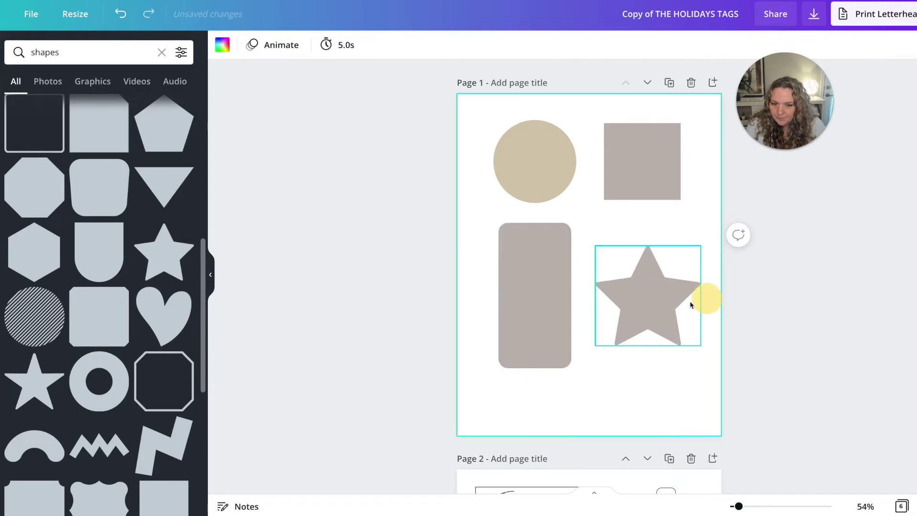
{"action": "left_click", "coordinate": [549, 160]}
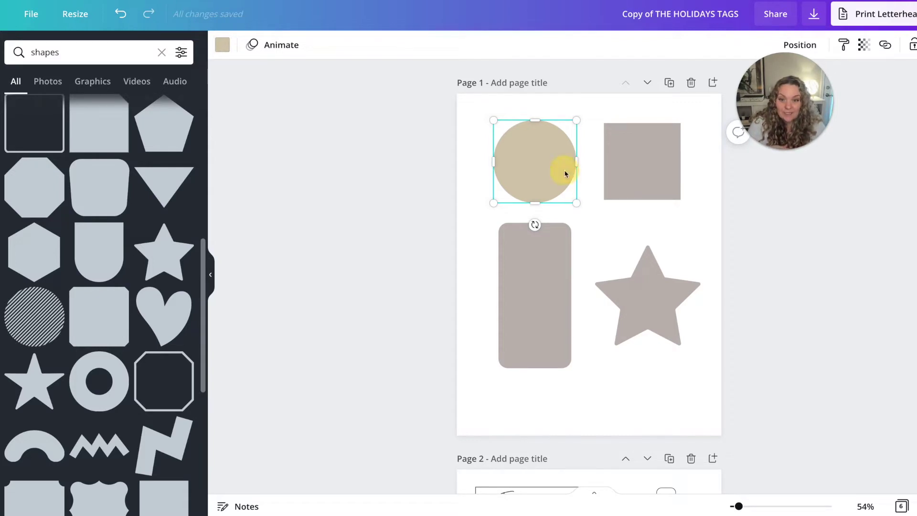
Step: Try a deeper tan custom colour on the circle
{"action": "left_click", "coordinate": [223, 46]}
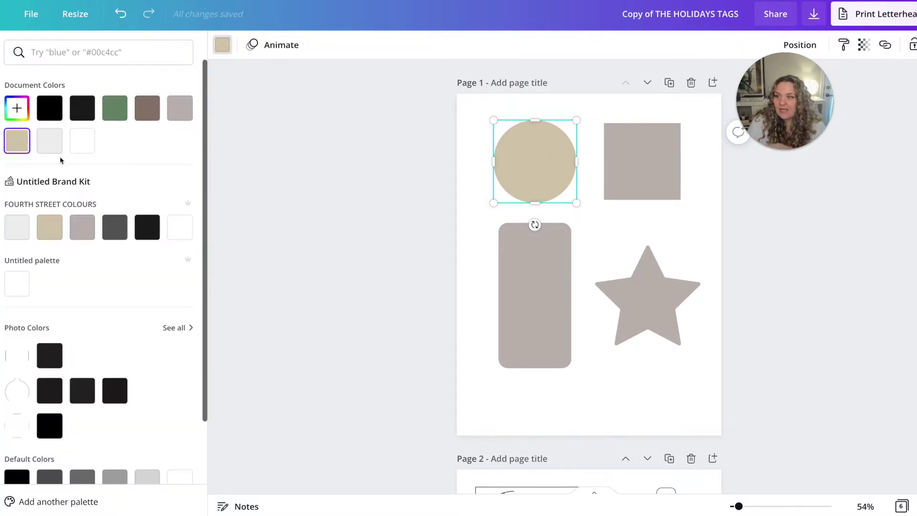
{"action": "left_click", "coordinate": [16, 108]}
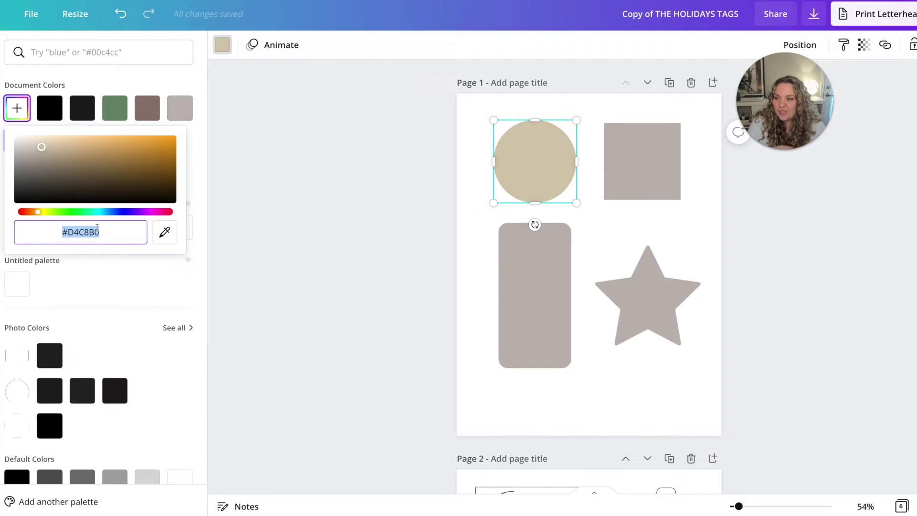
{"action": "left_click_drag", "start_coordinate": [38, 148], "coordinate": [55, 161]}
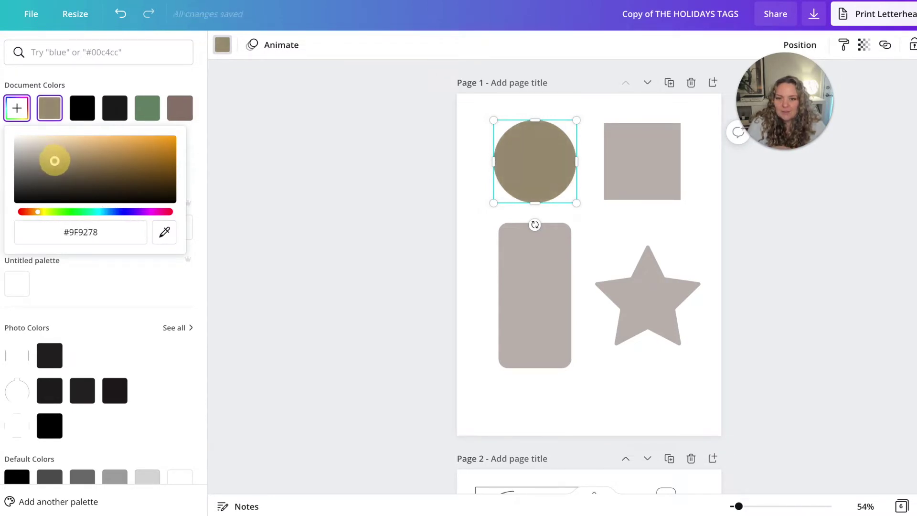
{"action": "left_click", "coordinate": [342, 216]}
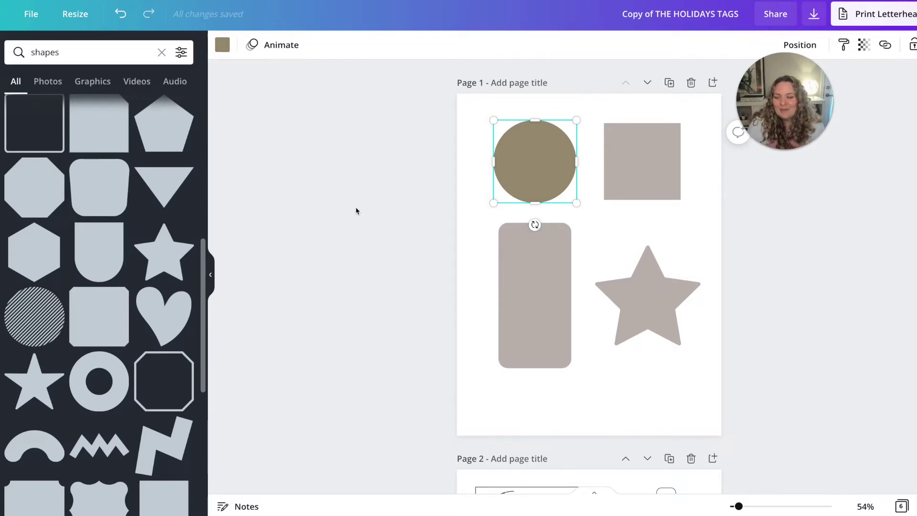
Step: Apply the sage green Document Color to the circle, square, rounded rectangle and star
{"action": "left_click", "coordinate": [222, 45]}
{"action": "left_click", "coordinate": [115, 108]}
{"action": "left_click", "coordinate": [628, 145]}
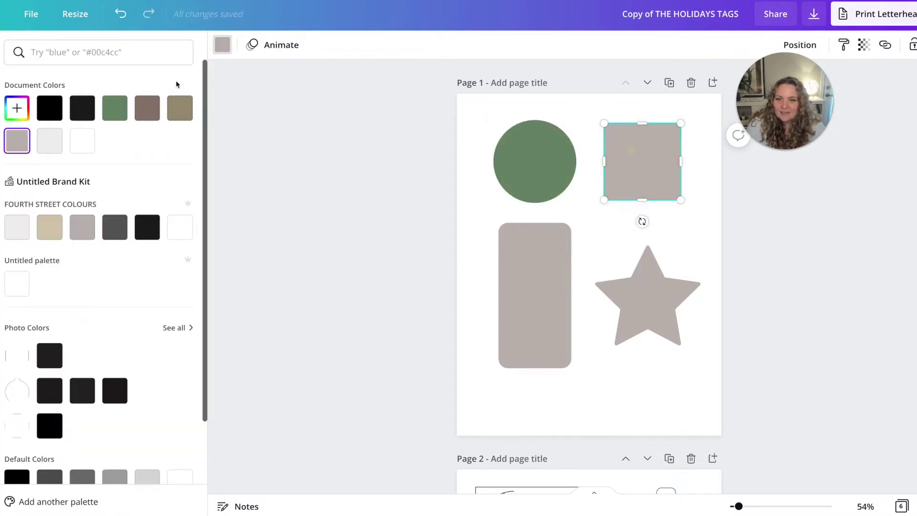
{"action": "left_click", "coordinate": [114, 108]}
{"action": "left_click", "coordinate": [523, 285]}
{"action": "left_click", "coordinate": [115, 108]}
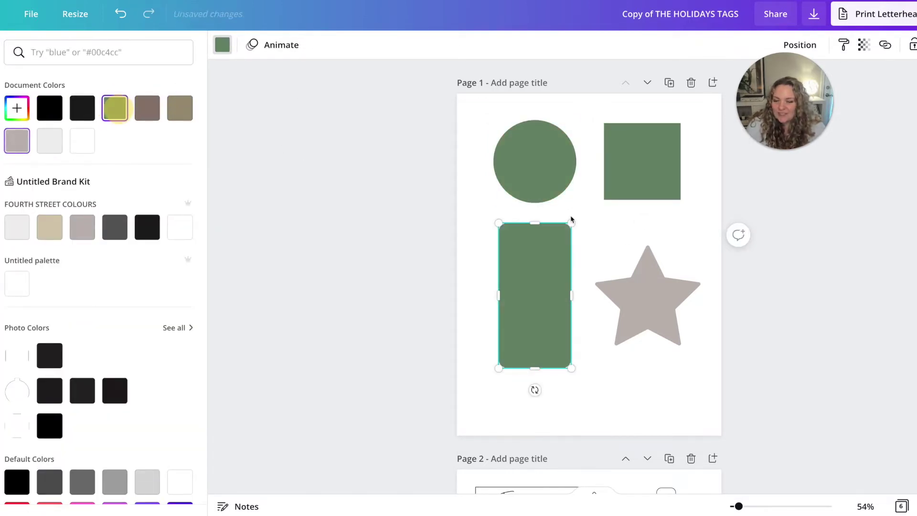
{"action": "left_click", "coordinate": [639, 299]}
{"action": "left_click", "coordinate": [114, 108]}
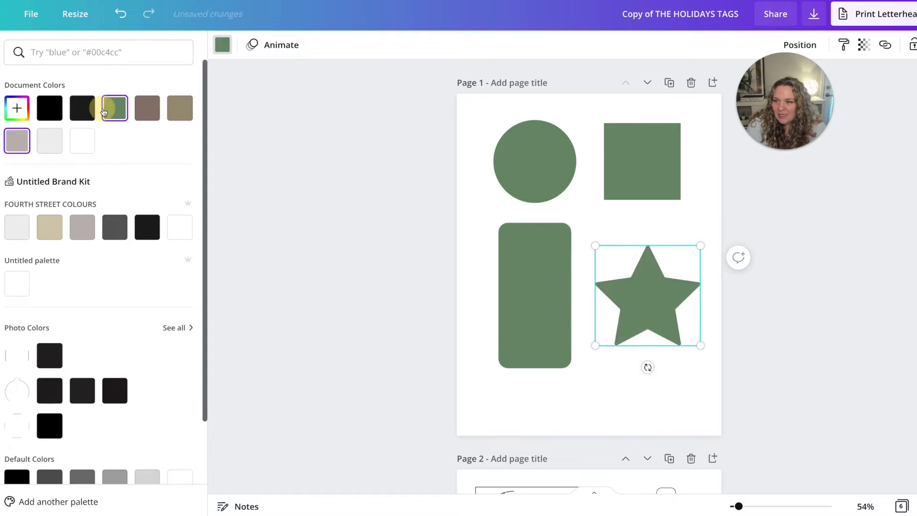
{"action": "left_click", "coordinate": [378, 246]}
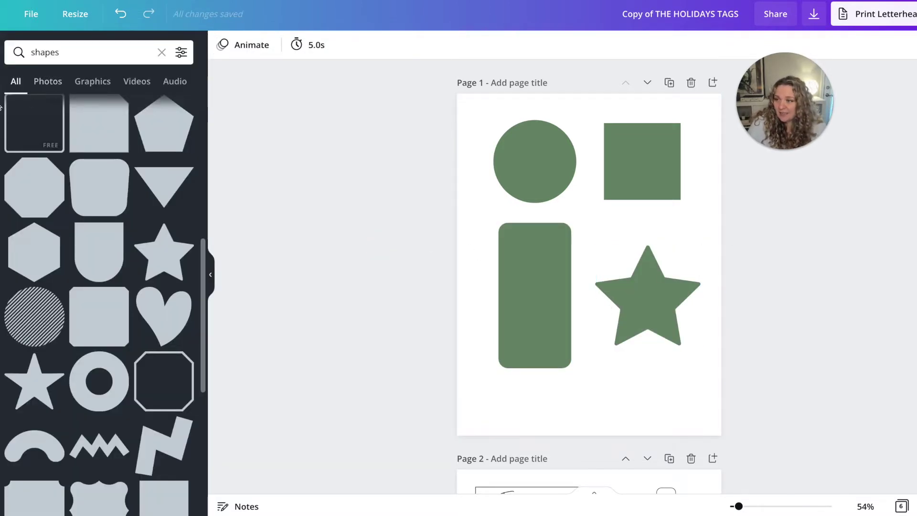
Step: Search Elements for 'real estate' and shrink the house-outline graphic onto the rounded rectangle
{"action": "left_click", "coordinate": [77, 51]}
{"action": "left_click_drag", "start_coordinate": [78, 51], "coordinate": [20, 51]}
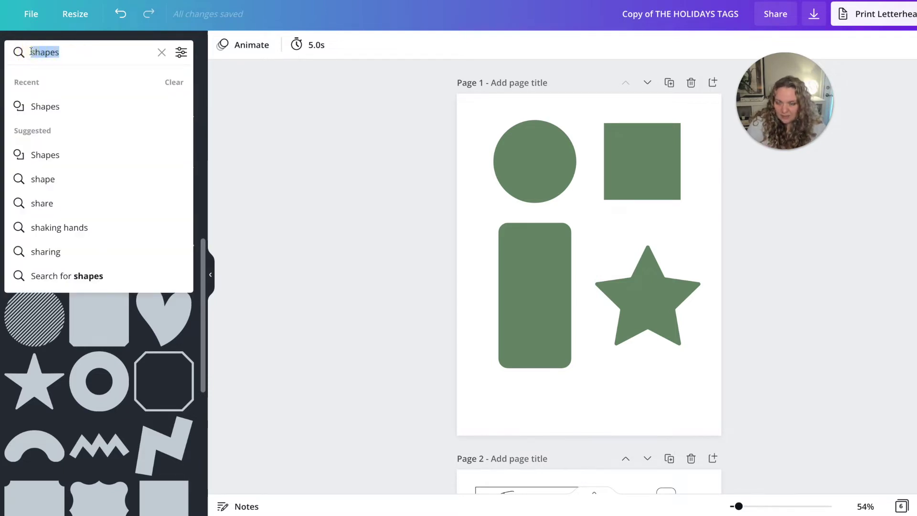
{"action": "type", "text": "real estate"}
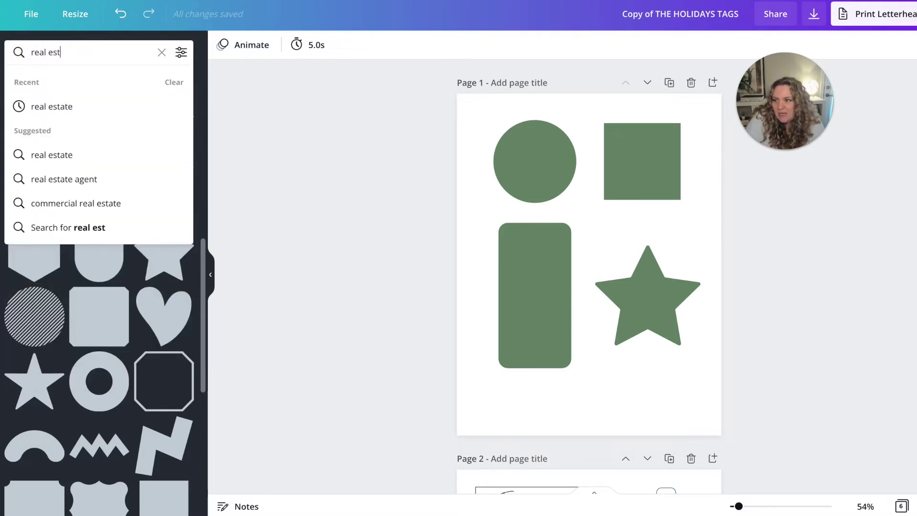
{"action": "key", "text": "Return"}
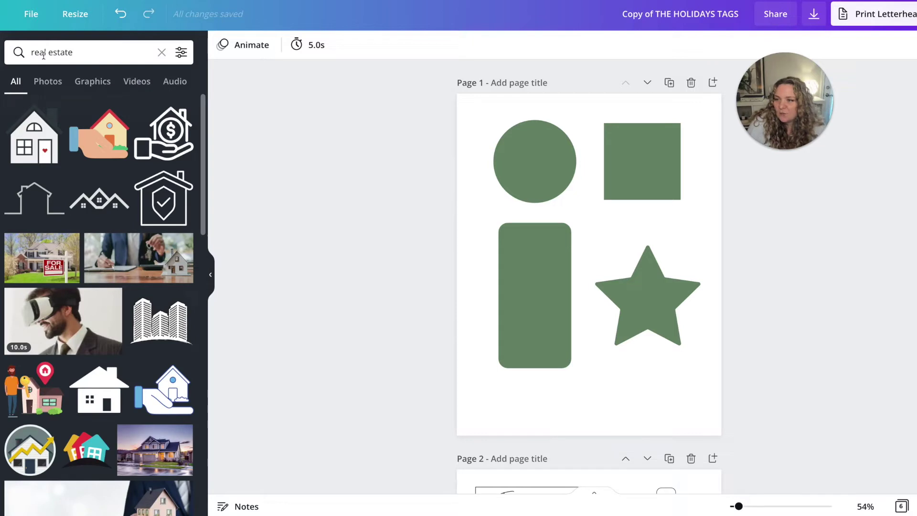
{"action": "left_click", "coordinate": [39, 198]}
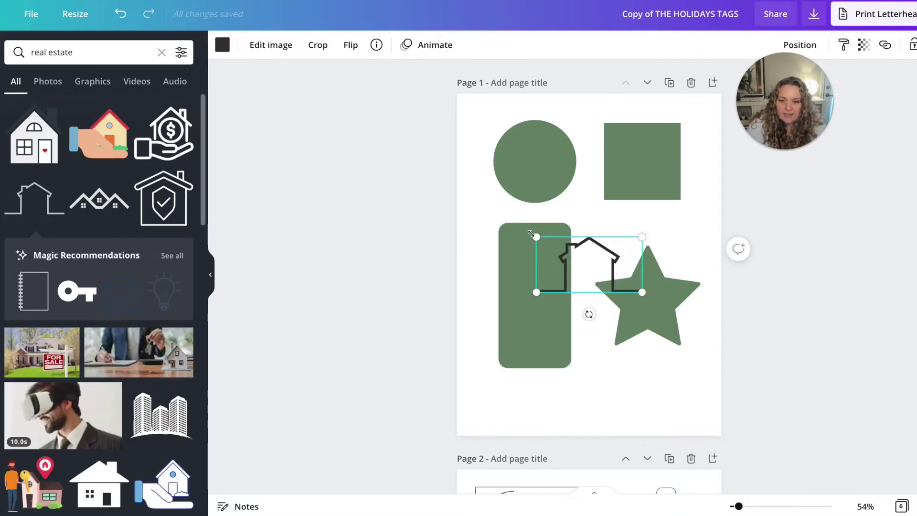
{"action": "mouse_move", "coordinate": [537, 236]}
{"action": "left_mouse_down"}
{"action": "mouse_move", "coordinate": [583, 253]}
{"action": "mouse_move", "coordinate": [585, 262]}
{"action": "mouse_move", "coordinate": [527, 249]}
{"action": "left_mouse_up"}
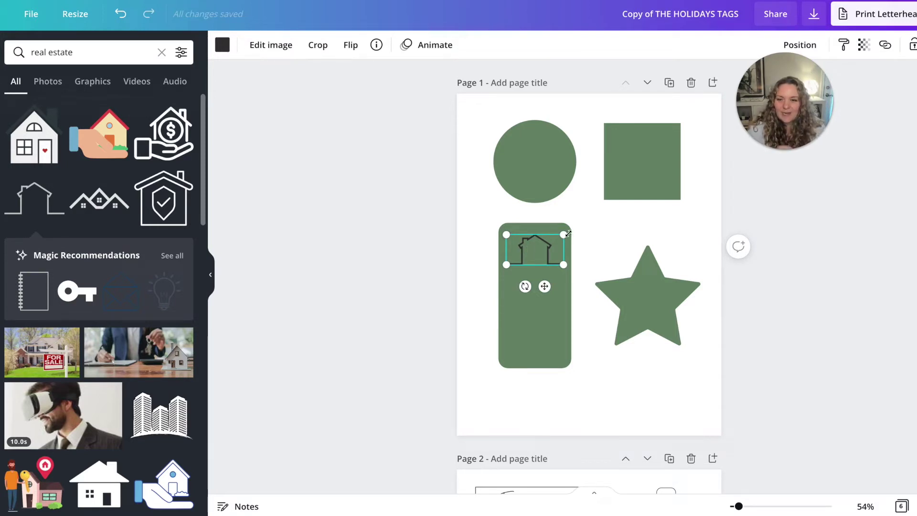
{"action": "left_click_drag", "start_coordinate": [568, 235], "coordinate": [534, 252]}
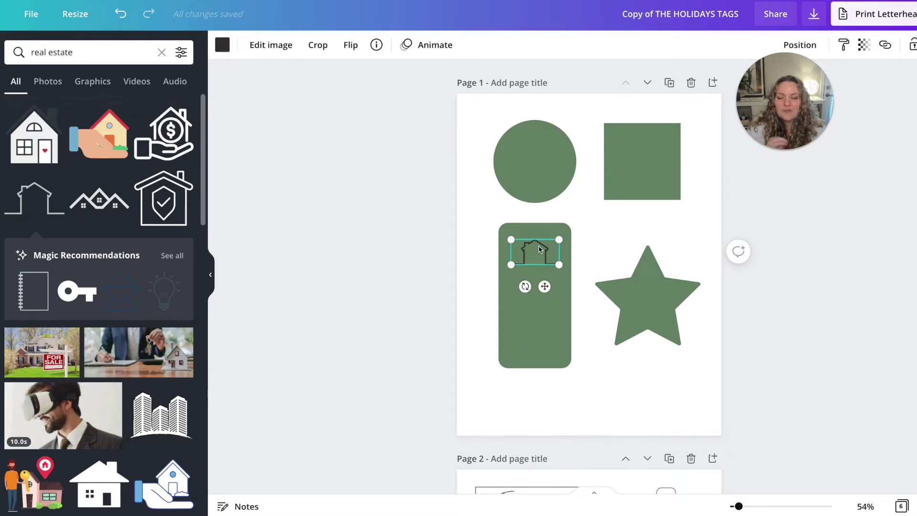
Step: Colour the house outline white
{"action": "left_click", "coordinate": [222, 45]}
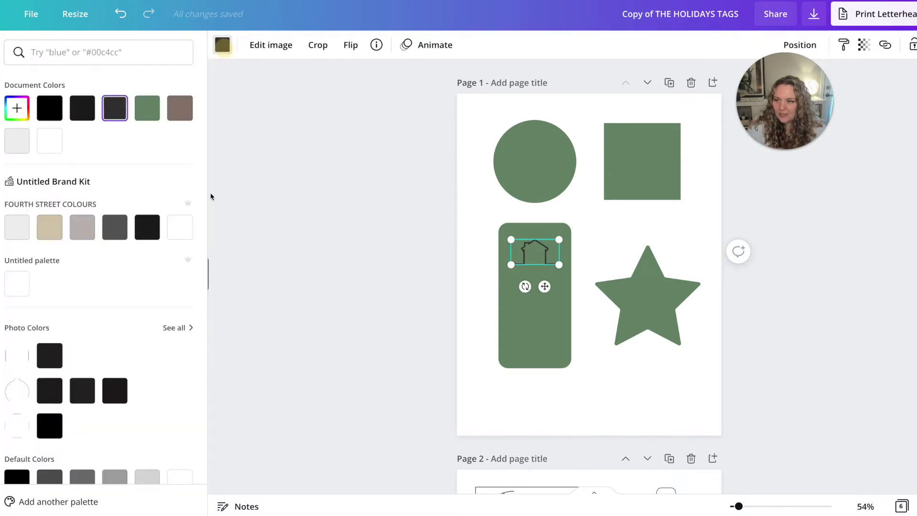
{"action": "left_click", "coordinate": [180, 228]}
{"action": "left_click", "coordinate": [393, 231]}
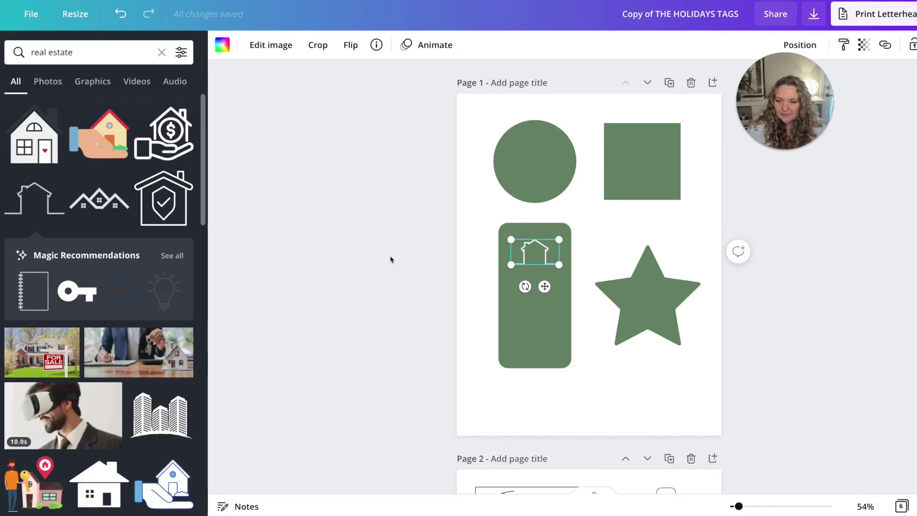
Step: Move the house down to the rectangle's middle and shrink it slightly
{"action": "left_click", "coordinate": [391, 258]}
{"action": "left_click", "coordinate": [526, 253]}
{"action": "left_click_drag", "start_coordinate": [526, 252], "coordinate": [526, 289]}
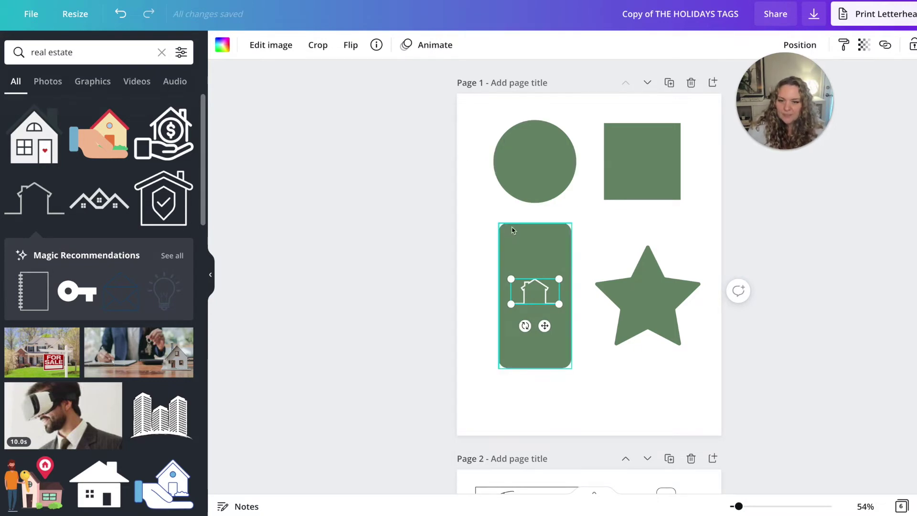
{"action": "left_click_drag", "start_coordinate": [559, 278], "coordinate": [539, 288]}
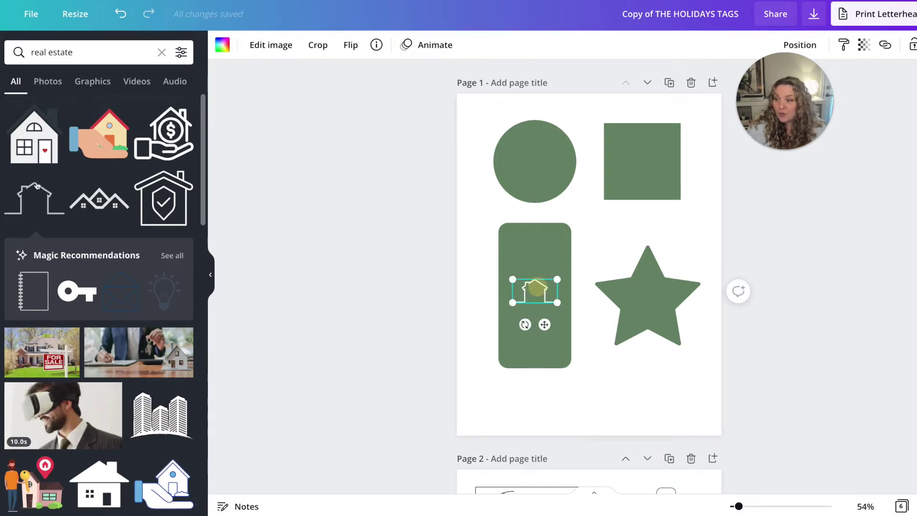
{"action": "left_click", "coordinate": [162, 52]}
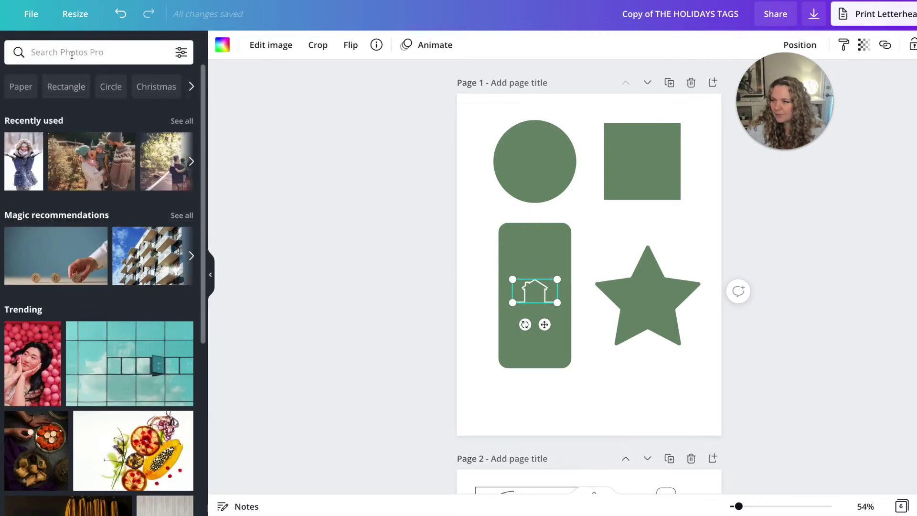
Step: Search Elements for 'logo' and place a small round badge low in the rectangle
{"action": "left_click", "coordinate": [67, 54]}
{"action": "type", "text": "logo"}
{"action": "key", "text": "Return"}
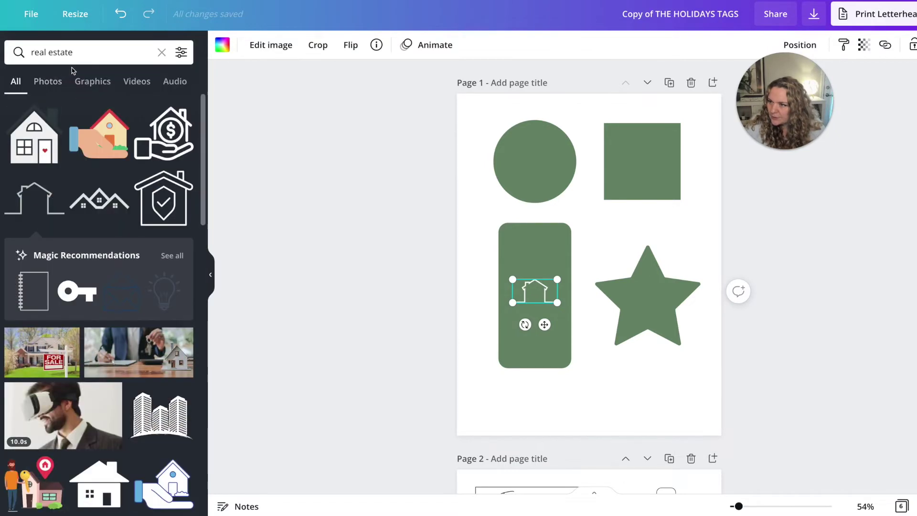
{"action": "left_click", "coordinate": [77, 53]}
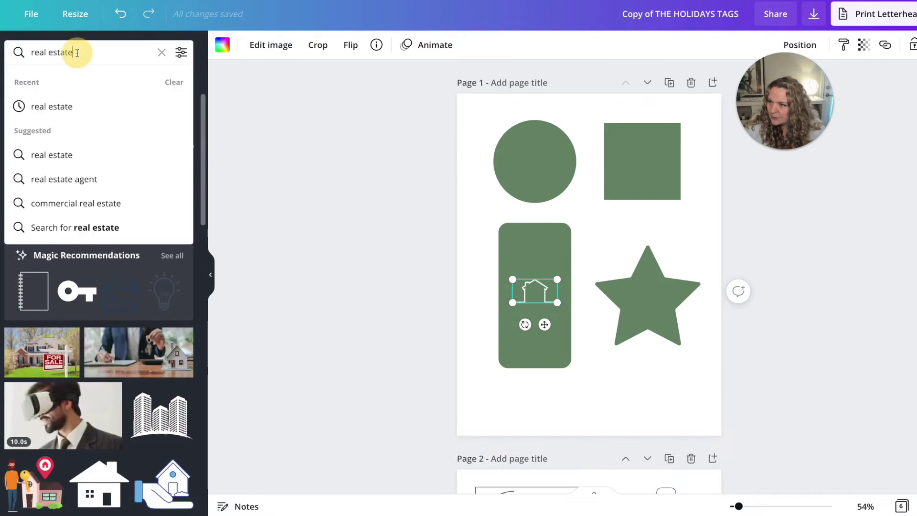
{"action": "key", "text": "ctrl+a"}
{"action": "type", "text": "logo"}
{"action": "key", "text": "Return"}
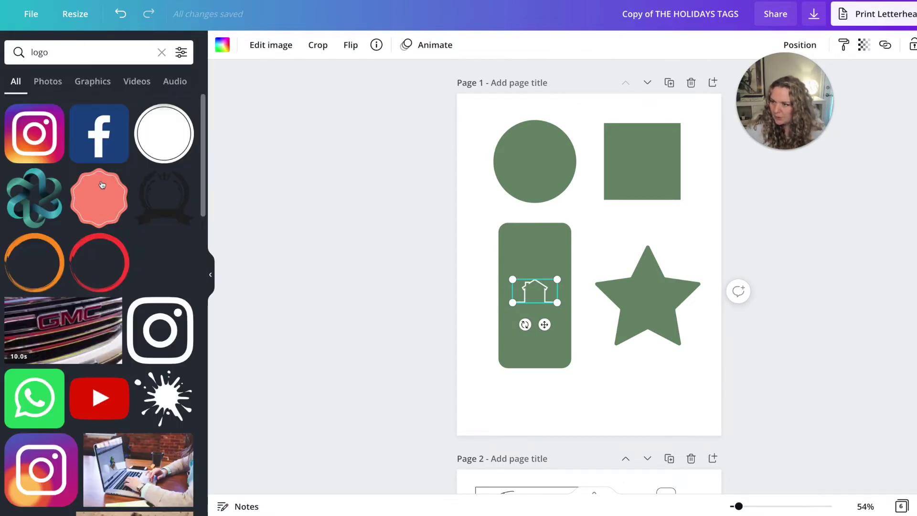
{"action": "scroll", "coordinate": [102, 185], "scroll_direction": "down", "scroll_amount": 3}
{"action": "scroll", "coordinate": [101, 185], "scroll_direction": "down", "scroll_amount": 10}
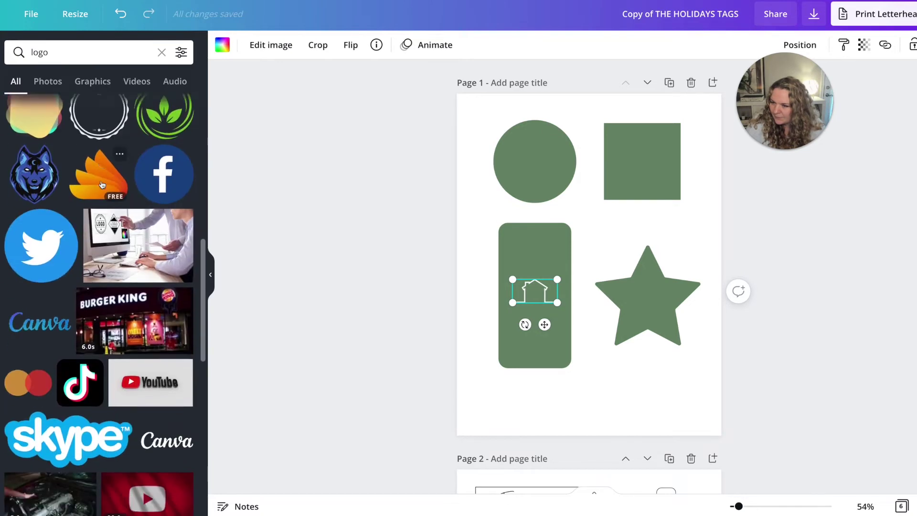
{"action": "scroll", "coordinate": [101, 184], "scroll_direction": "up", "scroll_amount": 4}
{"action": "scroll", "coordinate": [102, 184], "scroll_direction": "up", "scroll_amount": 2}
{"action": "left_click", "coordinate": [99, 202]}
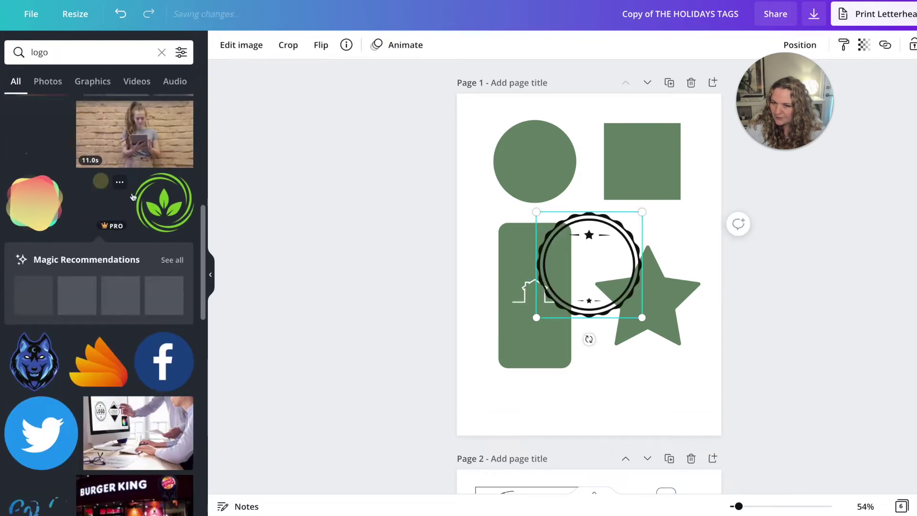
{"action": "left_click_drag", "start_coordinate": [643, 210], "coordinate": [539, 340]}
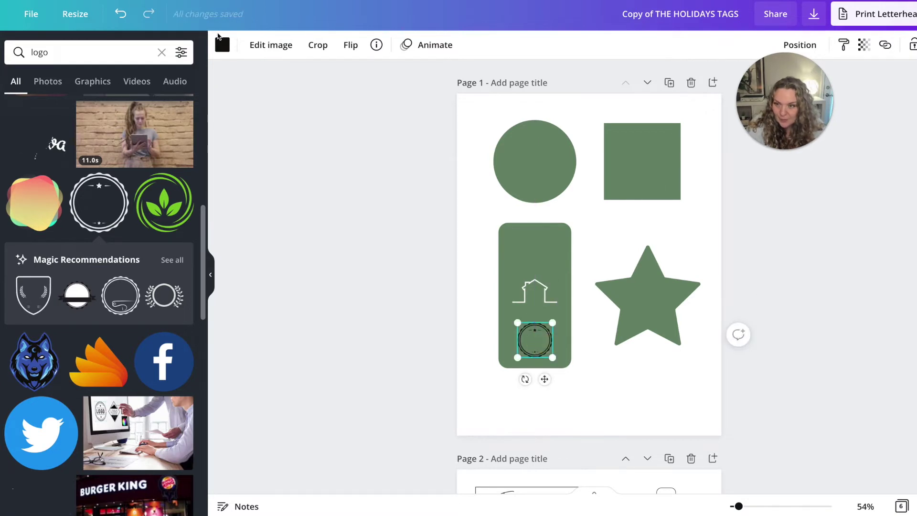
Step: Make the round badge white
{"action": "left_click", "coordinate": [222, 45]}
{"action": "left_click", "coordinate": [174, 228]}
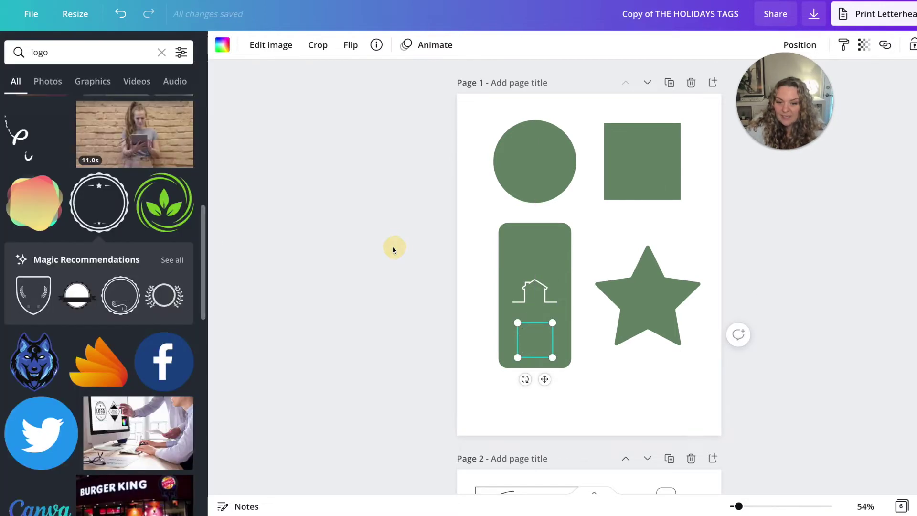
{"action": "left_click", "coordinate": [388, 249]}
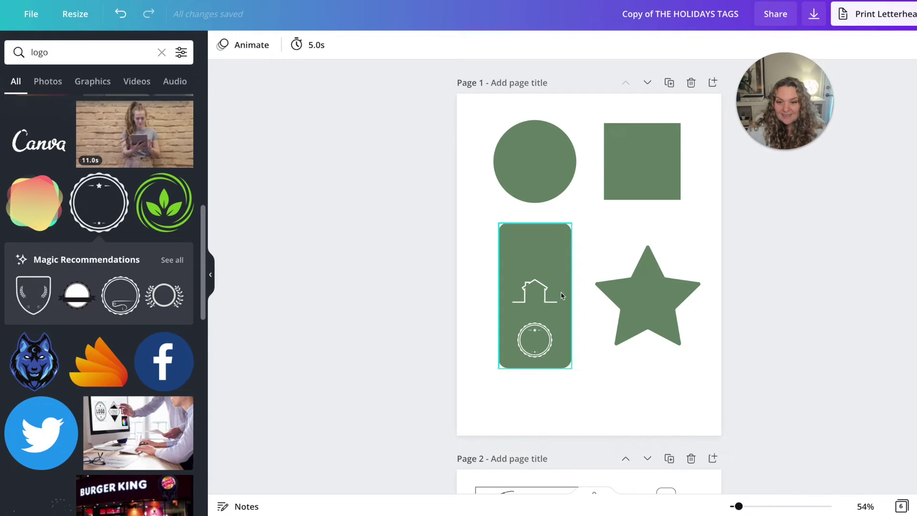
Step: Add a text box reading 'HAPPY HOLIDAYS' at the top of the rounded rectangle
{"action": "left_click", "coordinate": [543, 241]}
{"action": "key", "text": "t"}
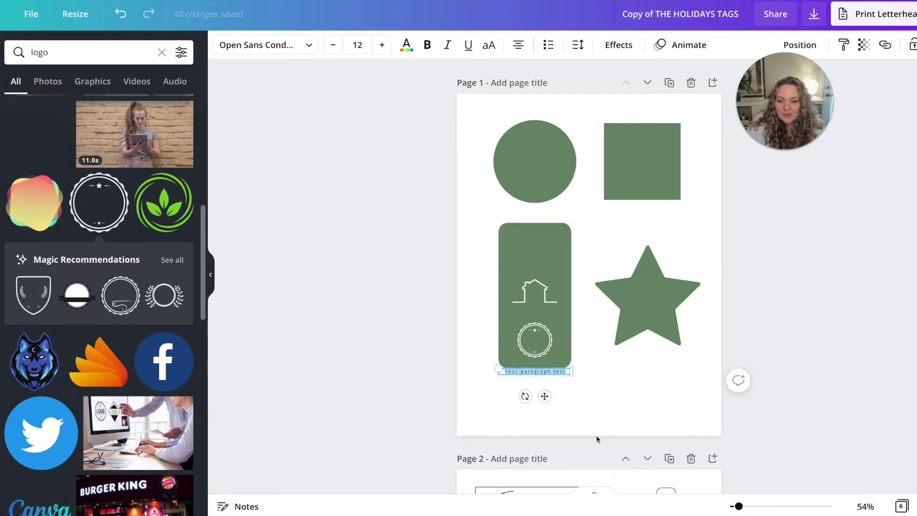
{"action": "left_click_drag", "start_coordinate": [550, 293], "coordinate": [546, 262]}
{"action": "type", "text": "Hi"}
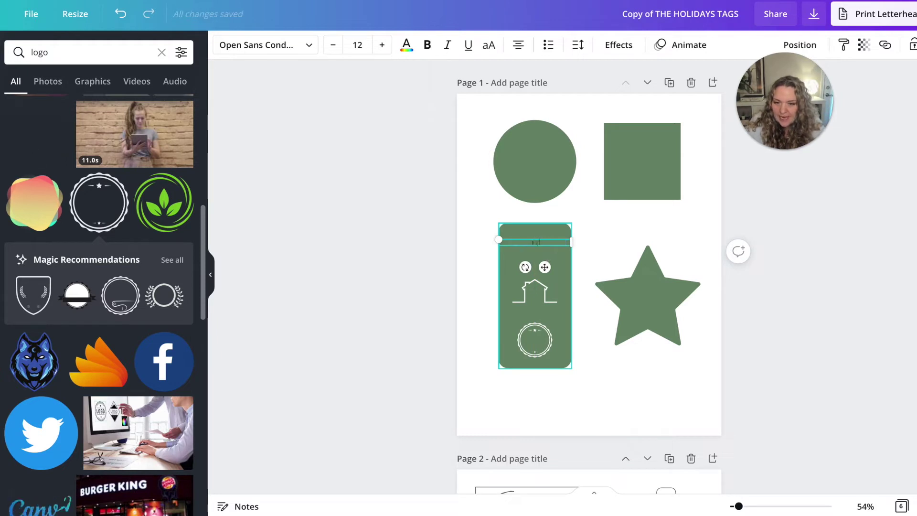
{"action": "type", "text": "AH"}
{"action": "type", "text": "APPY HOLIDAYS"}
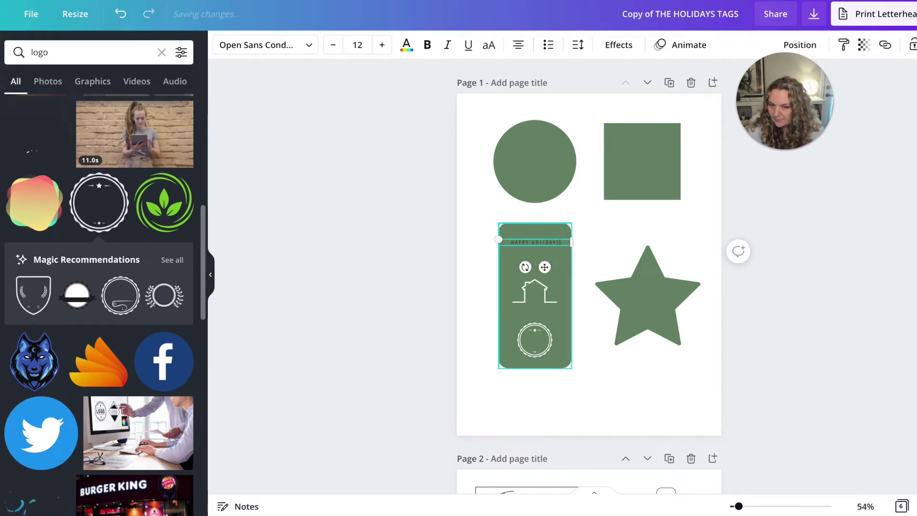
Step: Set the HAPPY HOLIDAYS text colour to white
{"action": "key", "text": "ctrl+a"}
{"action": "left_click", "coordinate": [406, 45]}
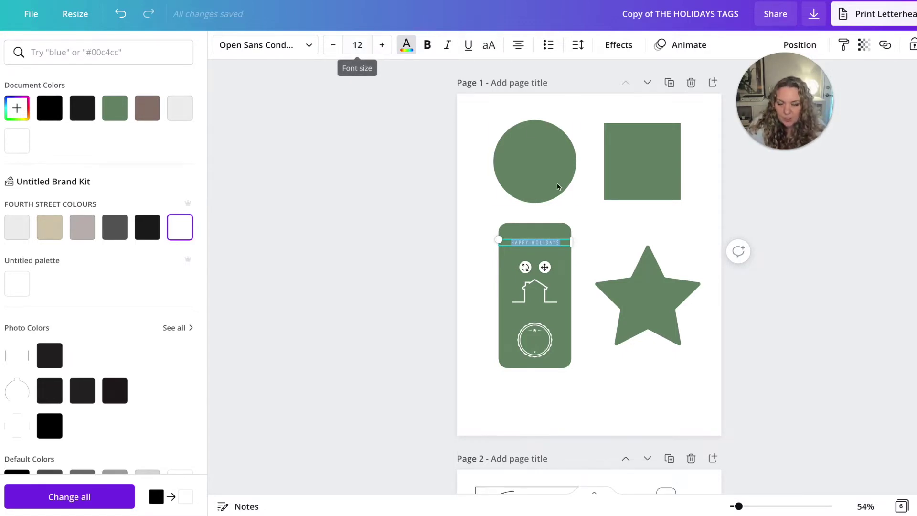
{"action": "left_click", "coordinate": [538, 268]}
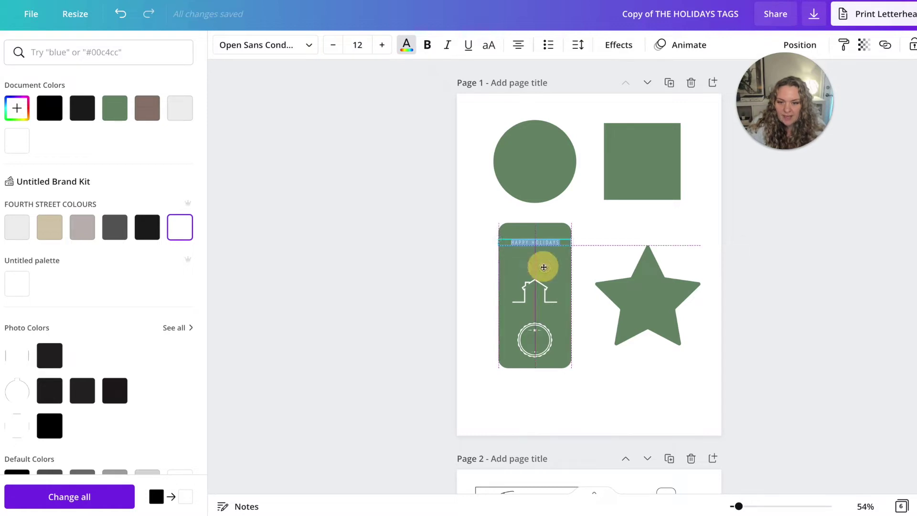
{"action": "left_click", "coordinate": [531, 246]}
{"action": "left_click", "coordinate": [531, 243]}
{"action": "left_click", "coordinate": [530, 242]}
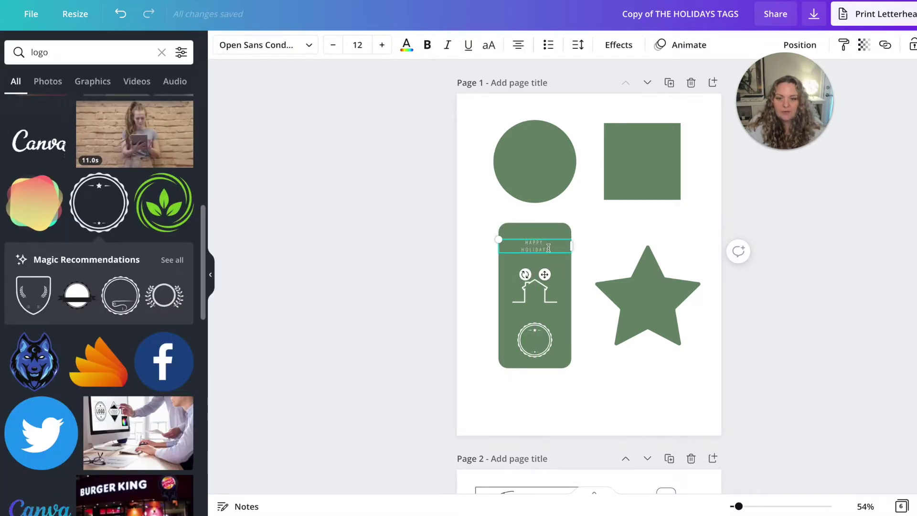
{"action": "triple_click", "coordinate": [526, 240]}
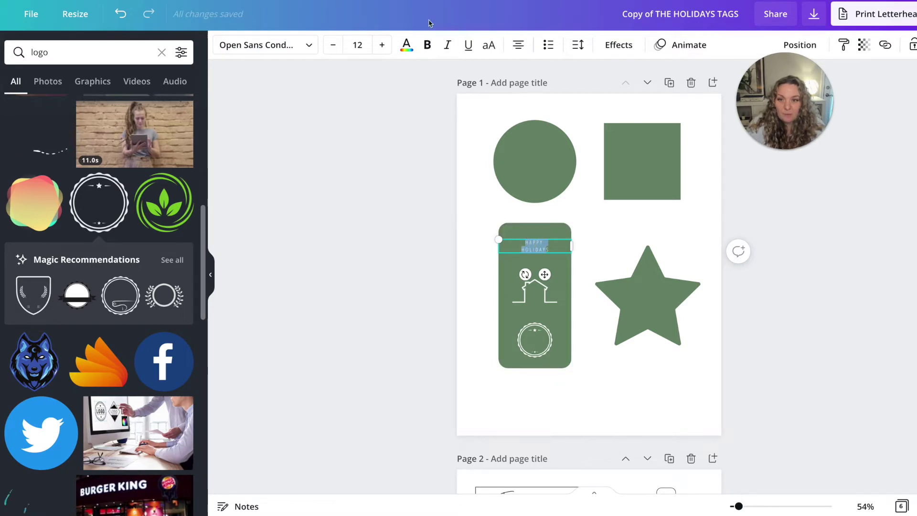
Step: Raise the HAPPY HOLIDAYS font size to 23 and make it bold
{"action": "left_click", "coordinate": [382, 44]}
{"action": "left_click", "coordinate": [382, 45]}
{"action": "left_click", "coordinate": [382, 45]}
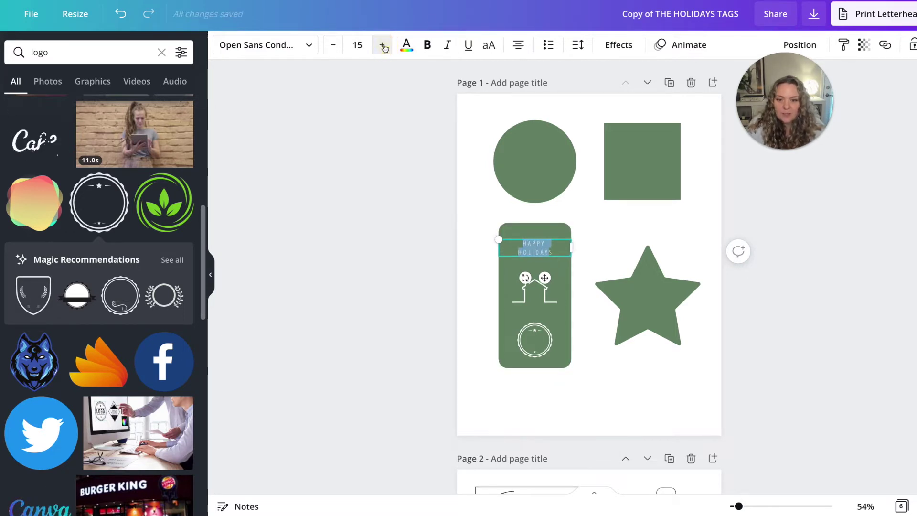
{"action": "left_click", "coordinate": [555, 251]}
{"action": "key", "text": "ctrl+a"}
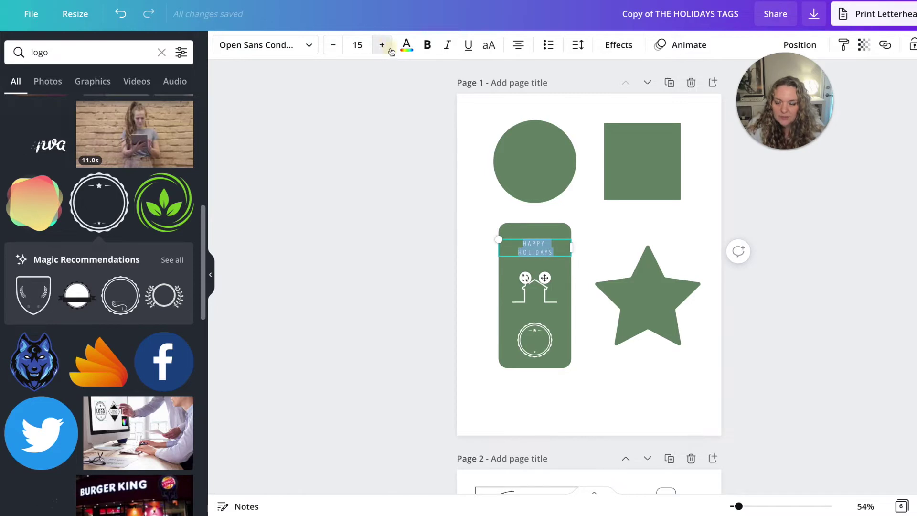
{"action": "left_click", "coordinate": [382, 45]}
{"action": "left_click", "coordinate": [382, 45]}
{"action": "left_click", "coordinate": [382, 45]}
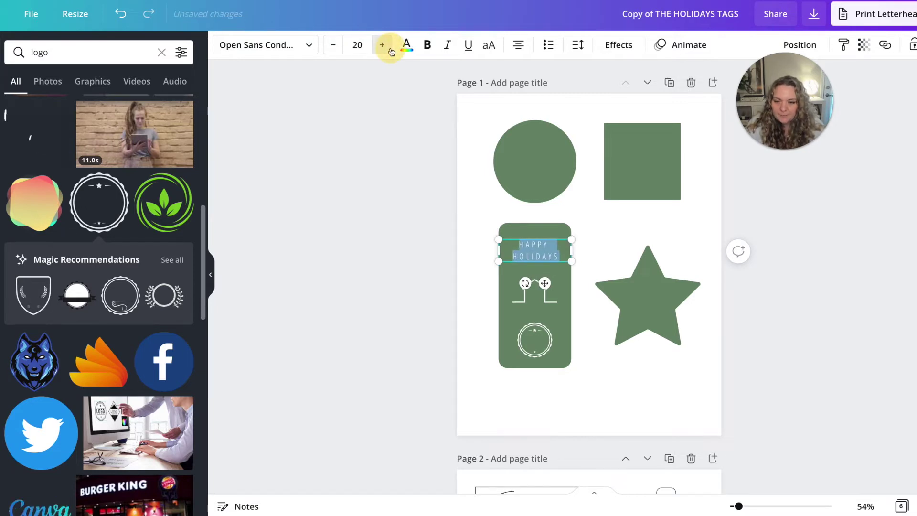
{"action": "left_click", "coordinate": [382, 45]}
{"action": "left_click", "coordinate": [382, 45]}
{"action": "left_click", "coordinate": [382, 45]}
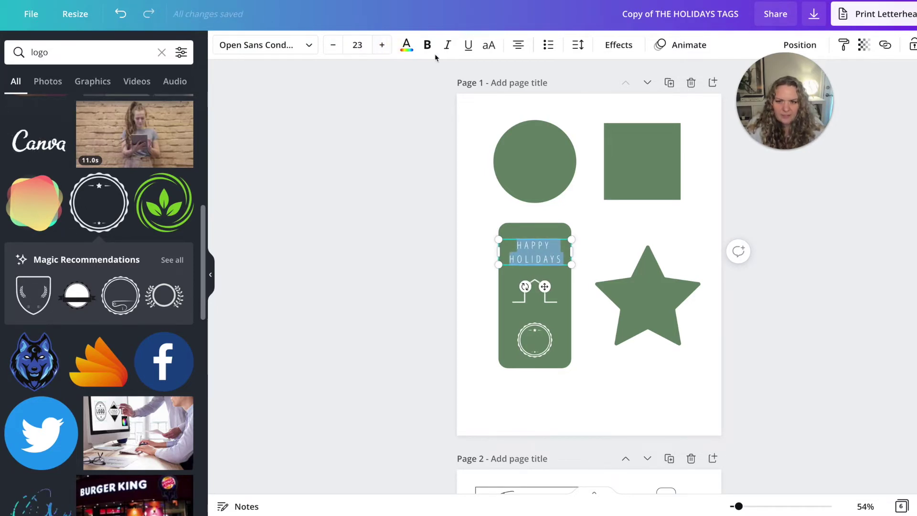
{"action": "left_click", "coordinate": [427, 45]}
{"action": "left_click", "coordinate": [364, 229]}
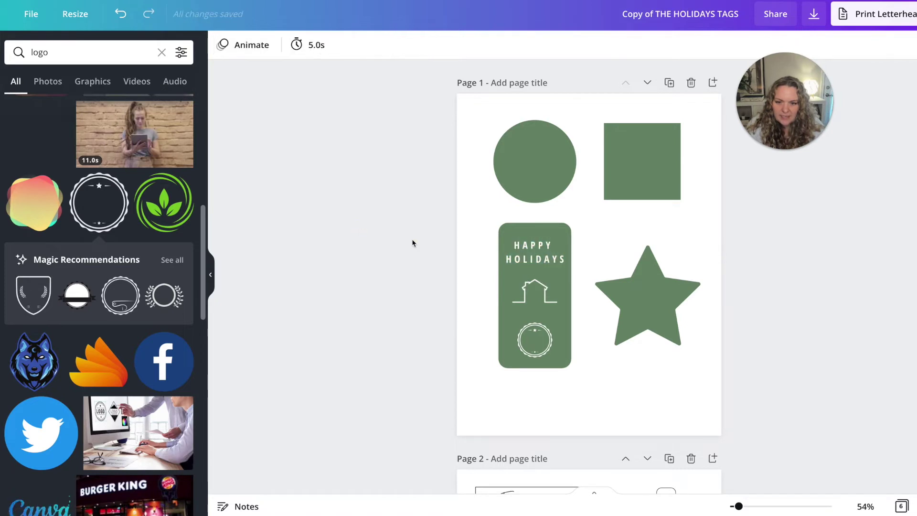
{"action": "left_click", "coordinate": [530, 253]}
Step: Move HAPPY HOLIDAYS under the house icon, shrinking and centring the house
{"action": "mouse_move", "coordinate": [528, 250]}
{"action": "left_mouse_down"}
{"action": "mouse_move", "coordinate": [534, 304]}
{"action": "mouse_move", "coordinate": [535, 239]}
{"action": "mouse_move", "coordinate": [533, 254]}
{"action": "left_mouse_up"}
{"action": "left_click", "coordinate": [533, 307]}
{"action": "left_click_drag", "start_coordinate": [533, 307], "coordinate": [533, 273]}
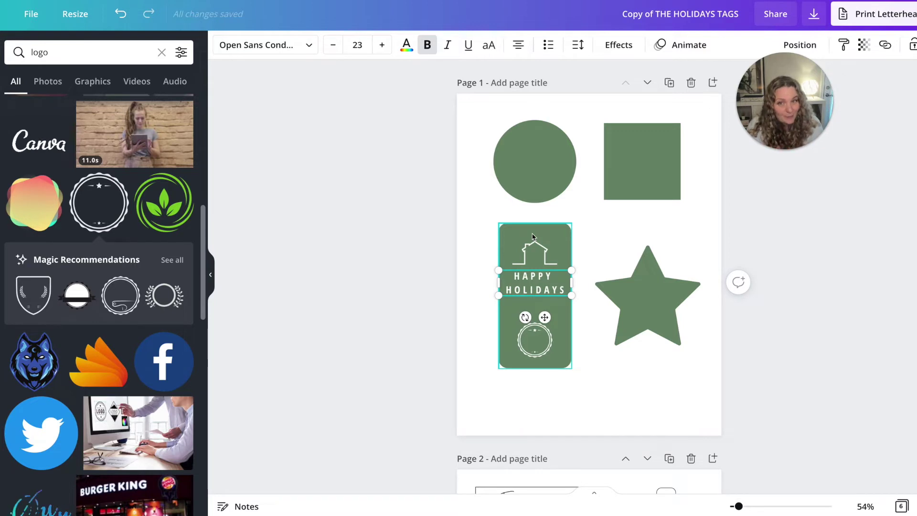
{"action": "left_click", "coordinate": [532, 249]}
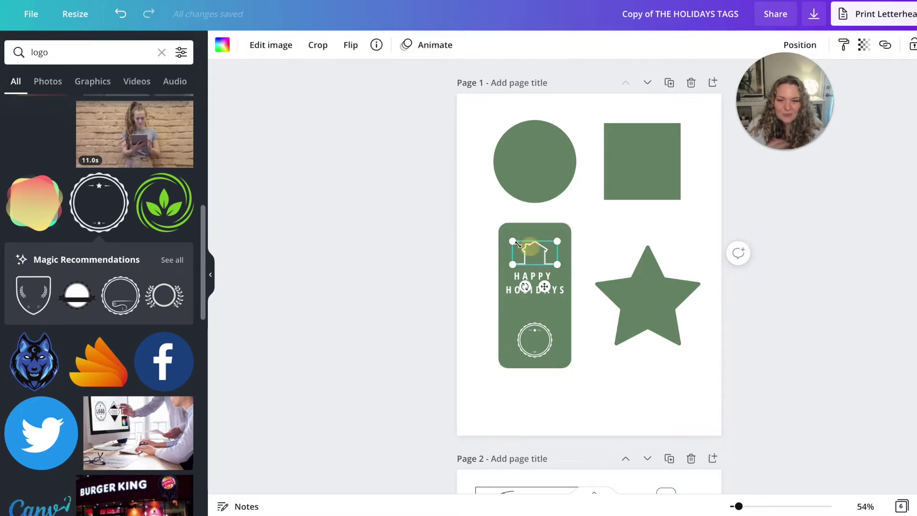
{"action": "left_click_drag", "start_coordinate": [543, 249], "coordinate": [542, 250]}
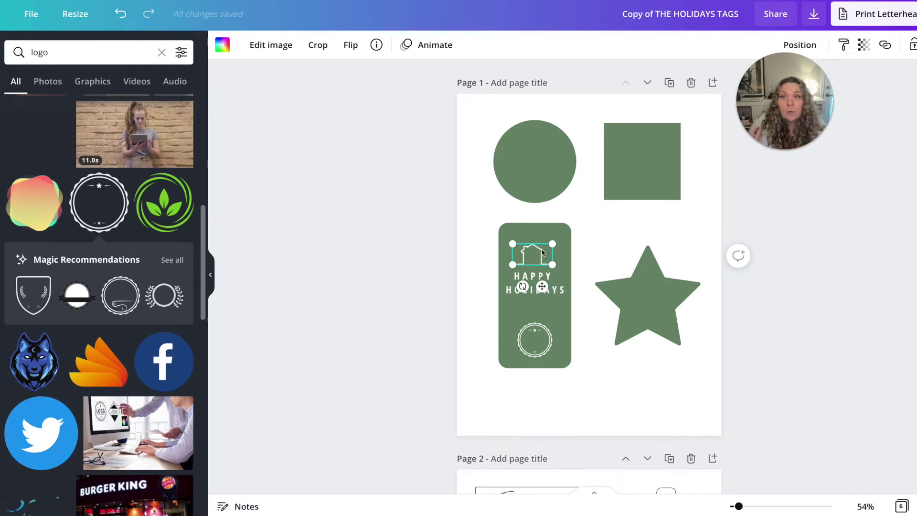
{"action": "left_click_drag", "start_coordinate": [553, 243], "coordinate": [539, 253]}
{"action": "left_click", "coordinate": [536, 253]}
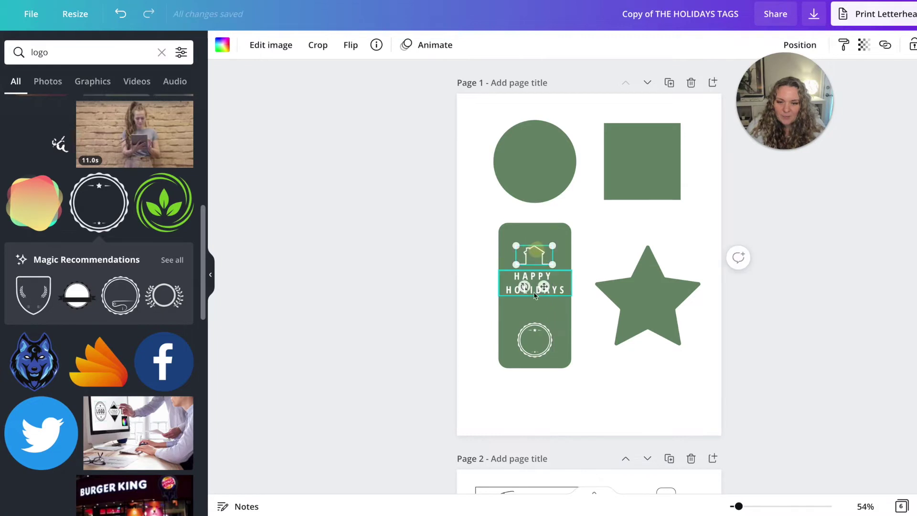
{"action": "left_click", "coordinate": [511, 292]}
{"action": "left_click_drag", "start_coordinate": [528, 284], "coordinate": [529, 285]}
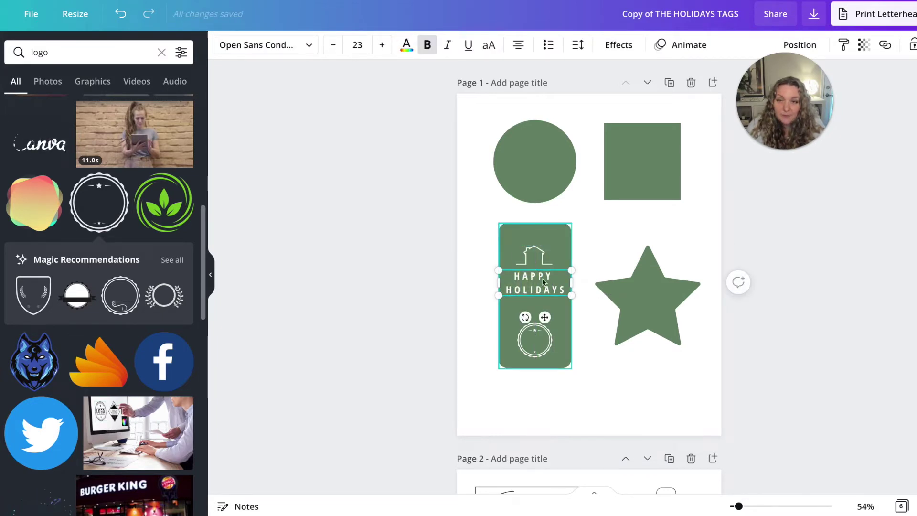
Step: Shrink the white badge and lower it near the tag's bottom edge
{"action": "left_click", "coordinate": [546, 333]}
{"action": "left_click_drag", "start_coordinate": [552, 324], "coordinate": [537, 347]}
{"action": "left_click", "coordinate": [533, 315]}
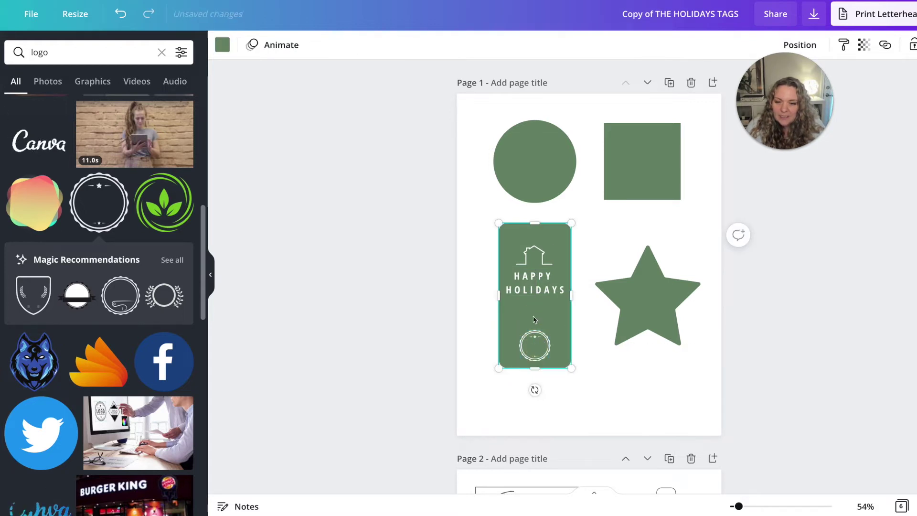
{"action": "left_click", "coordinate": [415, 327]}
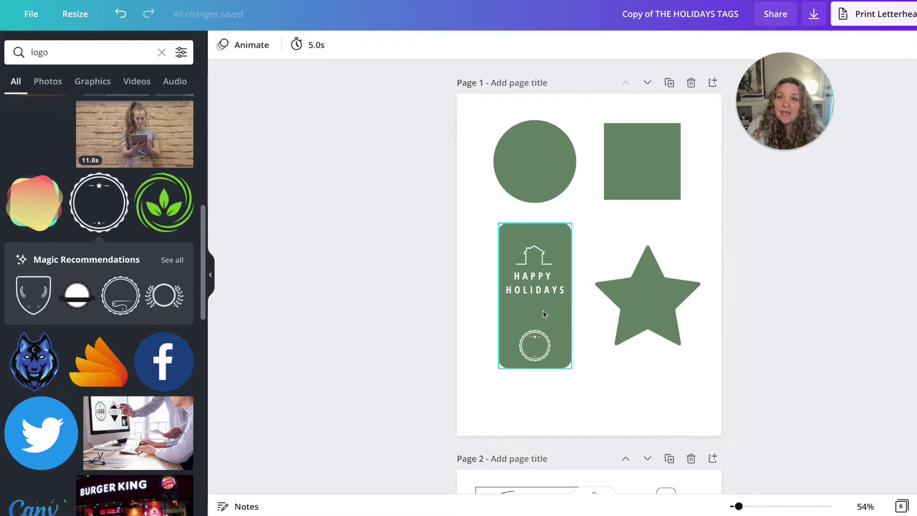
Step: Add a new text line below HOLIDAYS in white Gistesy script with tightened letter spacing
{"action": "key", "text": "t"}
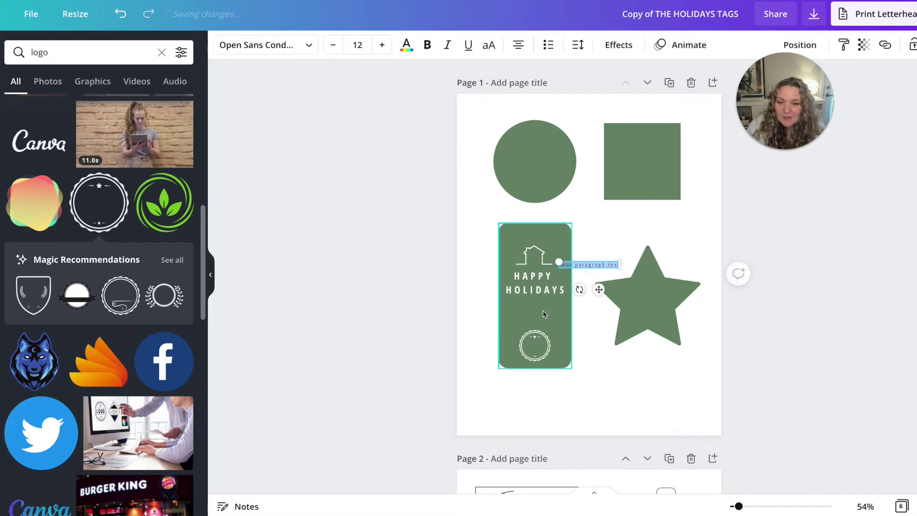
{"action": "left_click_drag", "start_coordinate": [580, 293], "coordinate": [540, 315]}
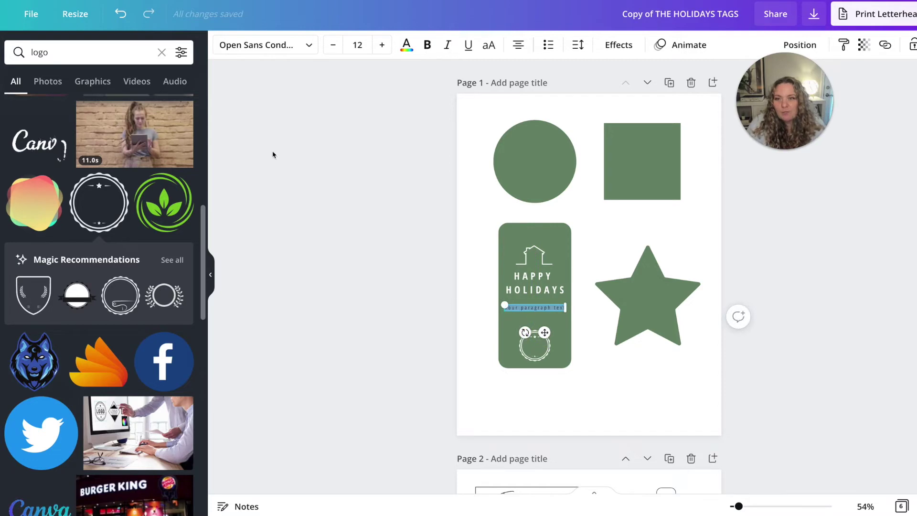
{"action": "left_click", "coordinate": [284, 43]}
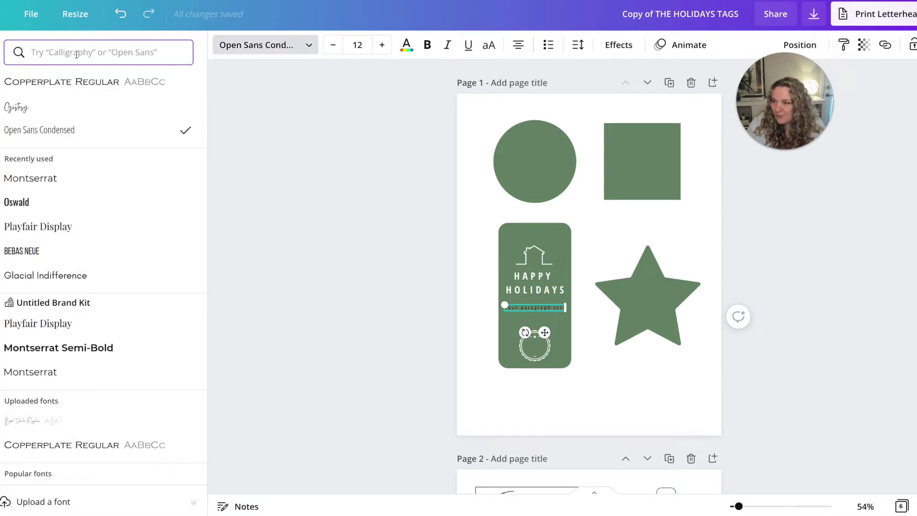
{"action": "left_click", "coordinate": [17, 107]}
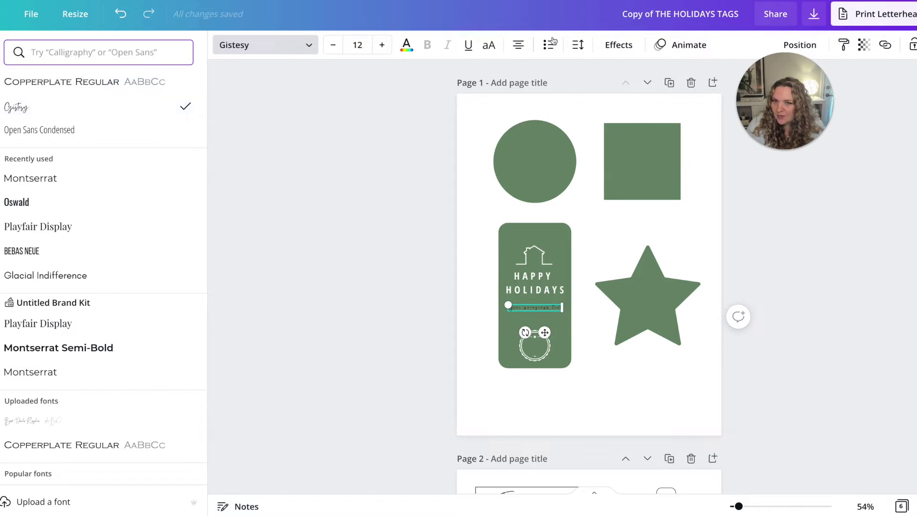
{"action": "left_click", "coordinate": [578, 44]}
{"action": "left_click_drag", "start_coordinate": [687, 86], "coordinate": [675, 90]}
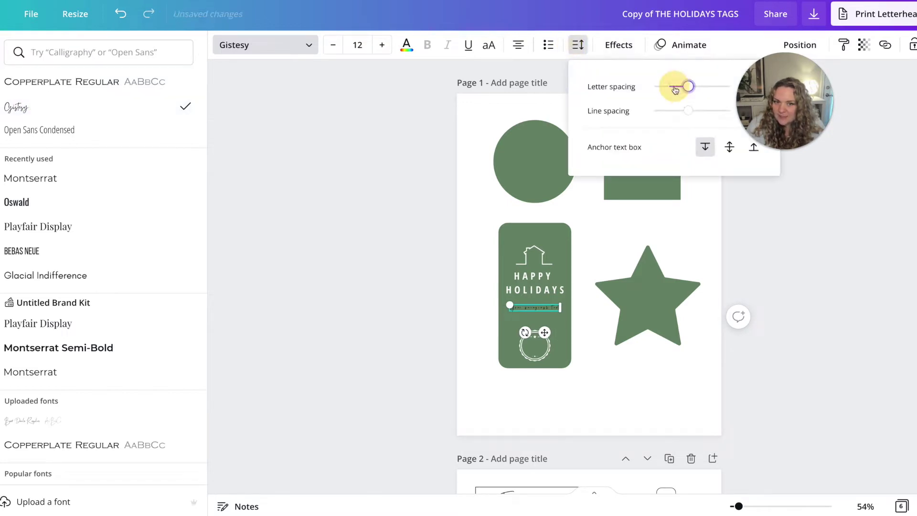
{"action": "left_click", "coordinate": [405, 45]}
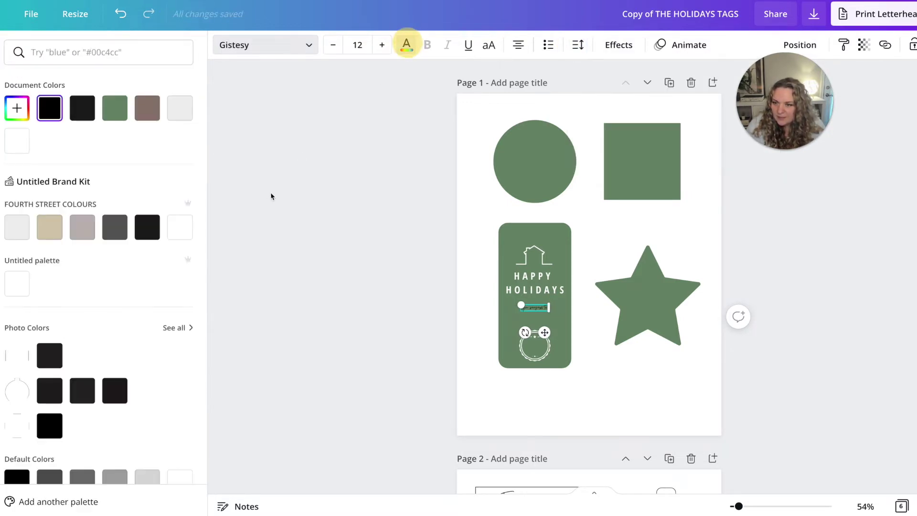
{"action": "left_click", "coordinate": [180, 227]}
Step: Enlarge the white name text to size 25.6
{"action": "left_click_drag", "start_coordinate": [520, 304], "coordinate": [507, 301]}
{"action": "double_click", "coordinate": [533, 307]}
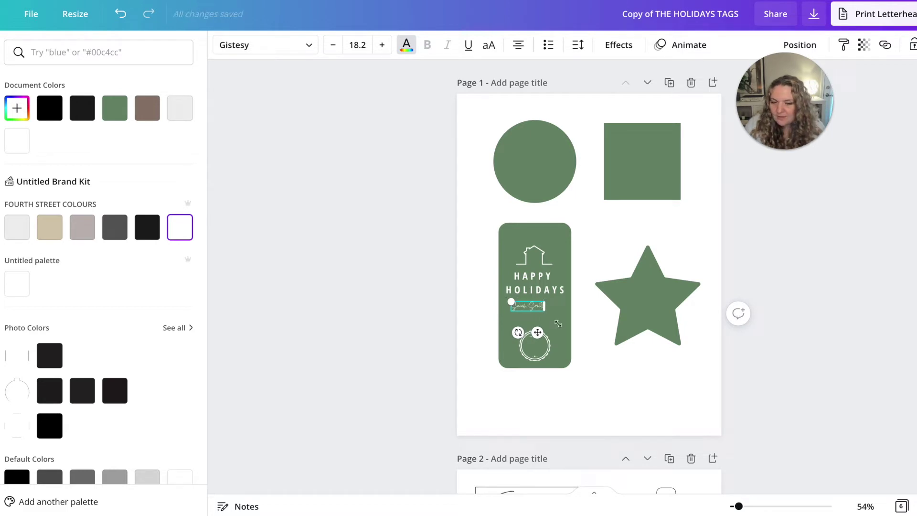
{"action": "mouse_move", "coordinate": [543, 313]}
{"action": "left_mouse_down"}
{"action": "mouse_move", "coordinate": [555, 322]}
{"action": "mouse_move", "coordinate": [546, 311]}
{"action": "left_mouse_up"}
{"action": "left_click", "coordinate": [429, 333]}
{"action": "left_click", "coordinate": [416, 321]}
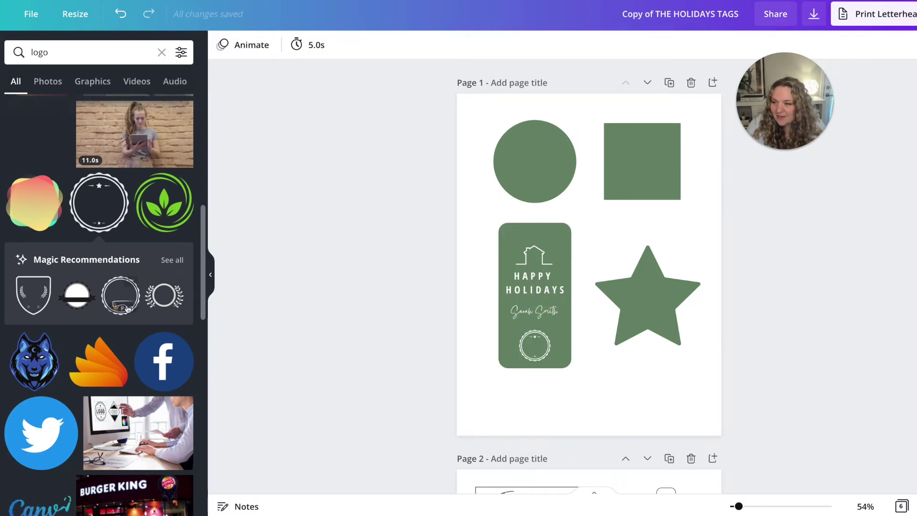
Step: Replace the small circle logo at the tag bottom with a shrunken geometric logo
{"action": "left_click", "coordinate": [172, 260]}
{"action": "scroll", "coordinate": [110, 252], "scroll_direction": "down", "scroll_amount": 4}
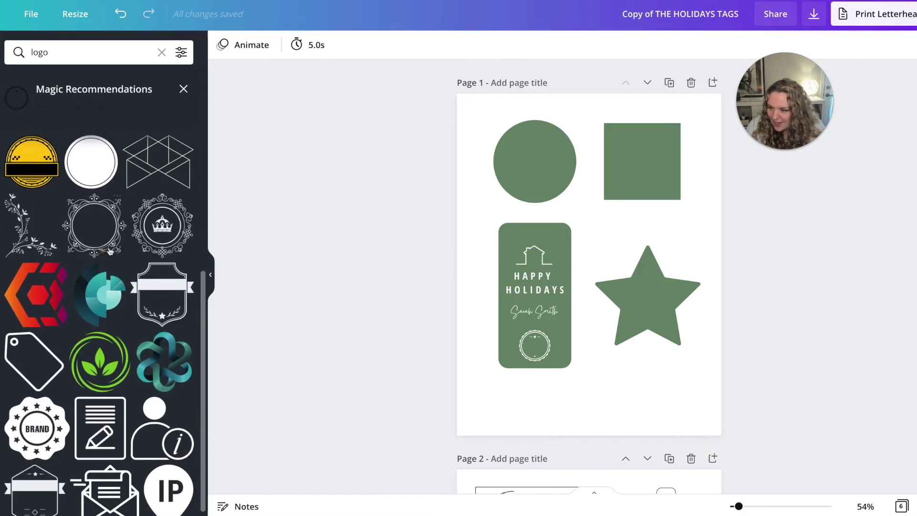
{"action": "left_click", "coordinate": [535, 345]}
{"action": "key", "text": "Delete"}
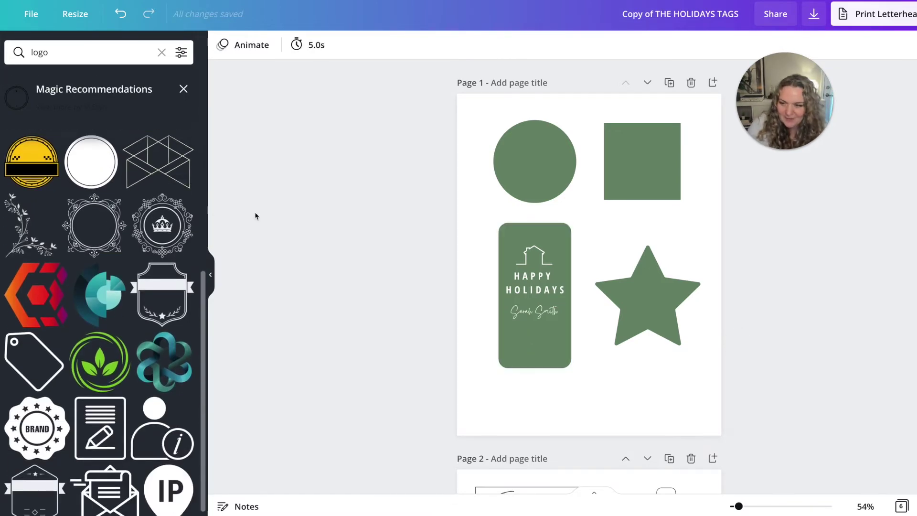
{"action": "left_click", "coordinate": [174, 176]}
{"action": "left_click_drag", "start_coordinate": [643, 221], "coordinate": [589, 281]}
Step: Restore HAPPY HOLIDAYS' position, then shrink and centre the geometric logo near the tag bottom
{"action": "left_click", "coordinate": [549, 317]}
{"action": "left_click_drag", "start_coordinate": [548, 317], "coordinate": [558, 346]}
{"action": "left_click", "coordinate": [542, 305]}
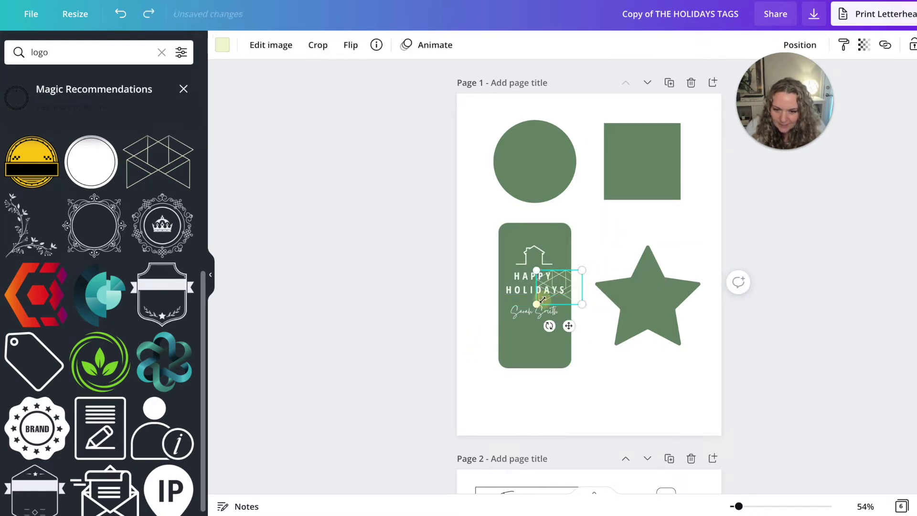
{"action": "left_click_drag", "start_coordinate": [567, 340], "coordinate": [545, 379]}
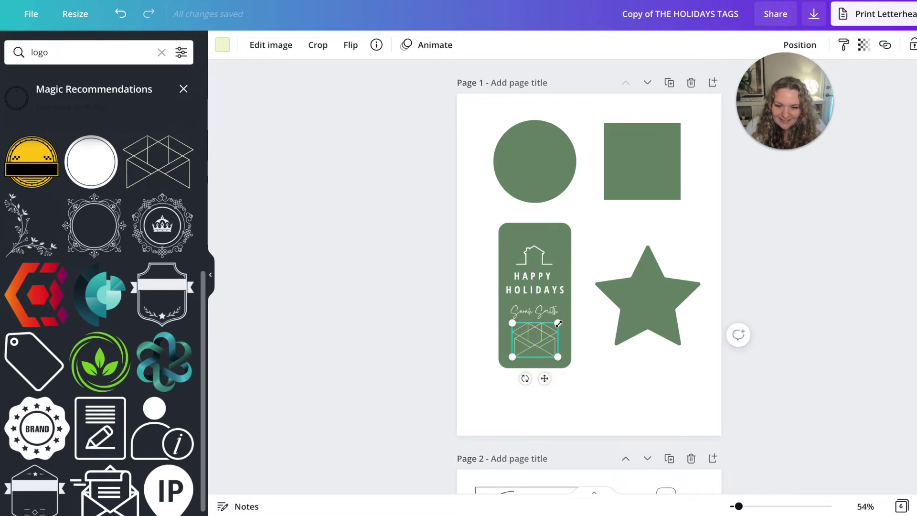
{"action": "left_click_drag", "start_coordinate": [564, 306], "coordinate": [546, 339]}
{"action": "left_click_drag", "start_coordinate": [534, 378], "coordinate": [541, 374]}
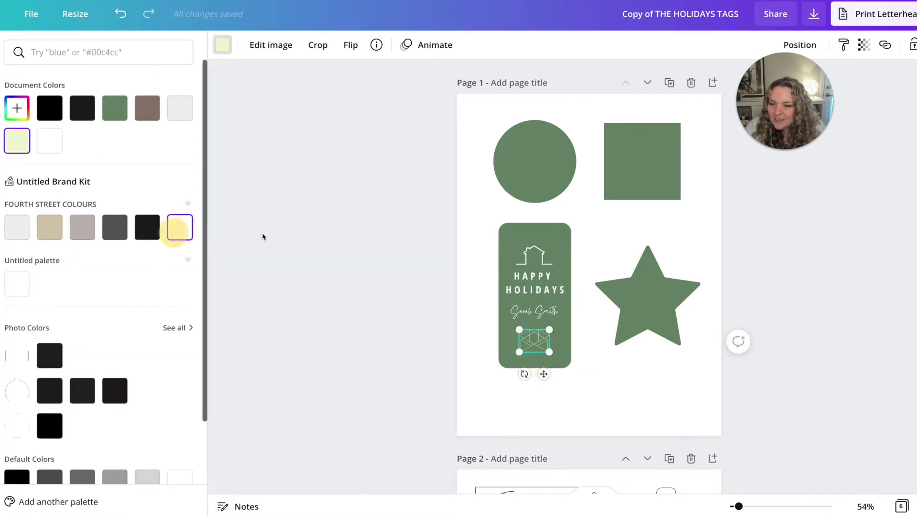
Step: Enlarge the script name text from 25.6 to 27.6, keeping it above the logo
{"action": "left_click", "coordinate": [319, 236]}
{"action": "left_click", "coordinate": [534, 344]}
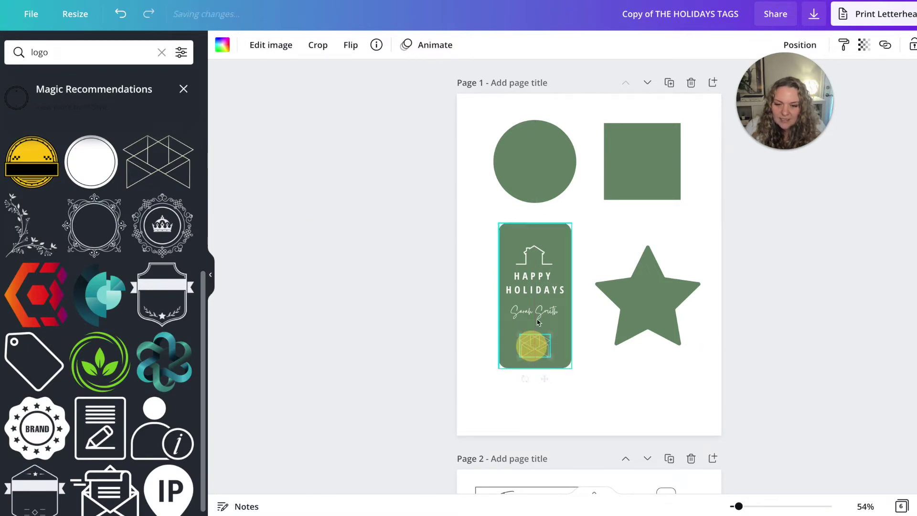
{"action": "left_click", "coordinate": [535, 312]}
{"action": "left_click_drag", "start_coordinate": [504, 307], "coordinate": [500, 303]}
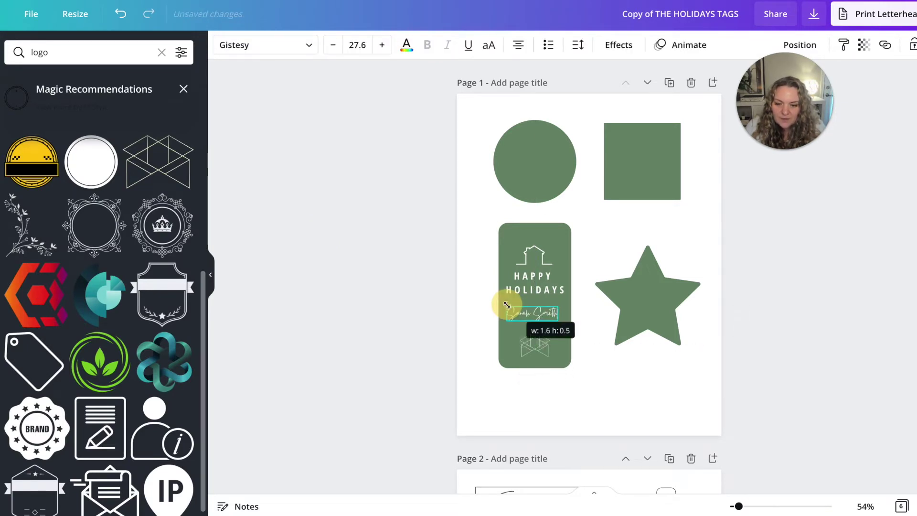
{"action": "left_click", "coordinate": [543, 309]}
{"action": "left_click", "coordinate": [544, 338]}
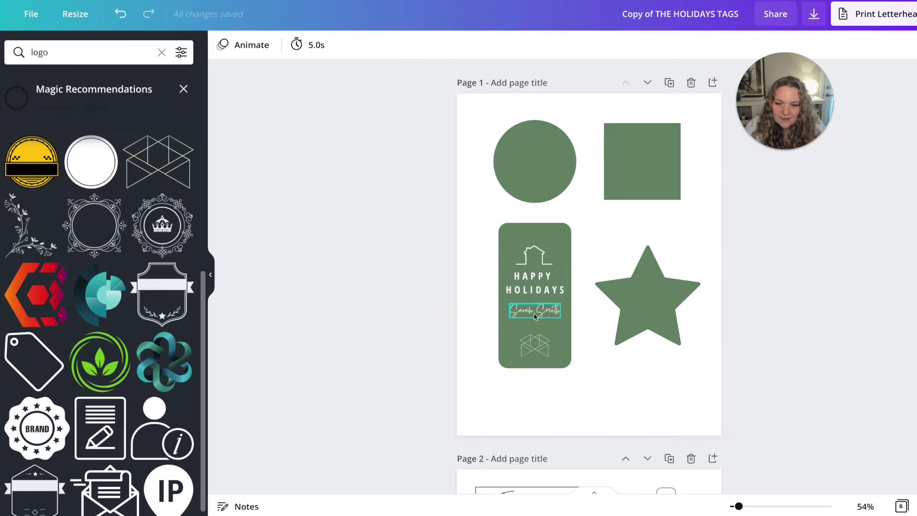
{"action": "left_click", "coordinate": [535, 316]}
{"action": "left_click", "coordinate": [530, 348]}
{"action": "left_click", "coordinate": [437, 354]}
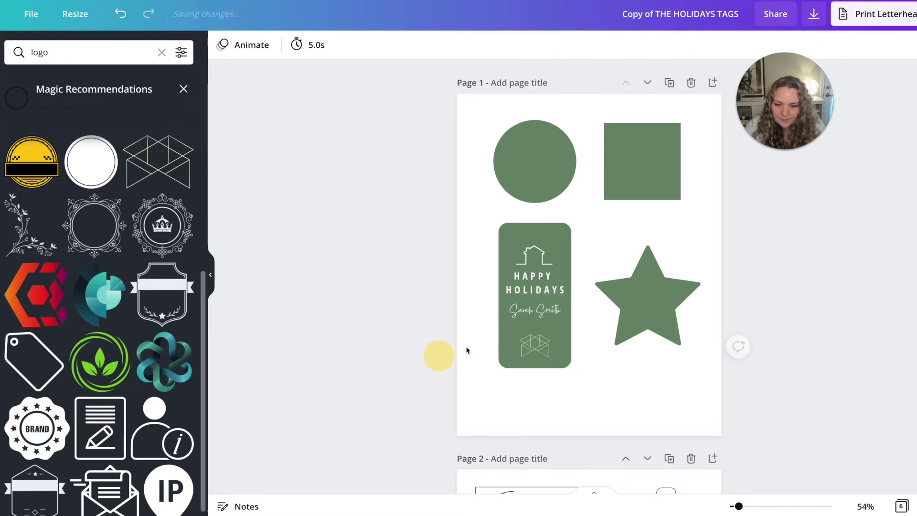
{"action": "left_click", "coordinate": [542, 356]}
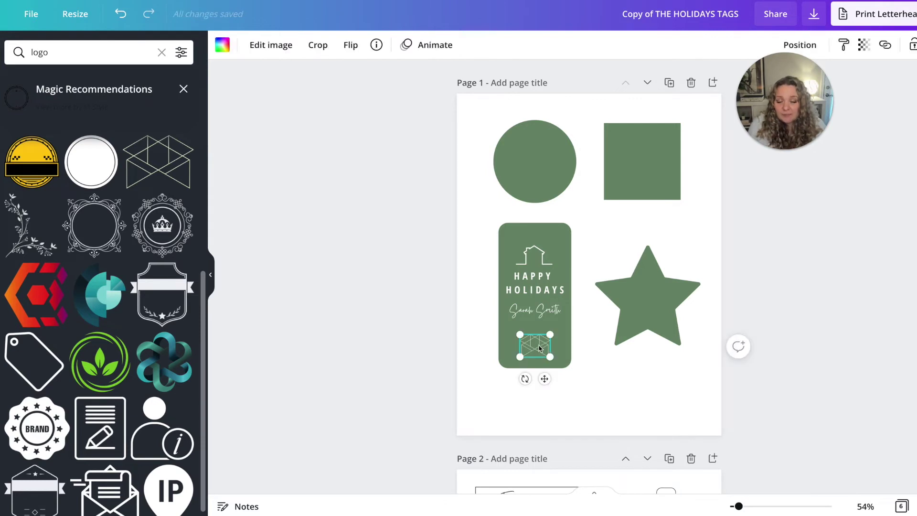
Step: Delete the house icon from the green tag and move HAPPY HOLIDAYS up
{"action": "left_click", "coordinate": [535, 255]}
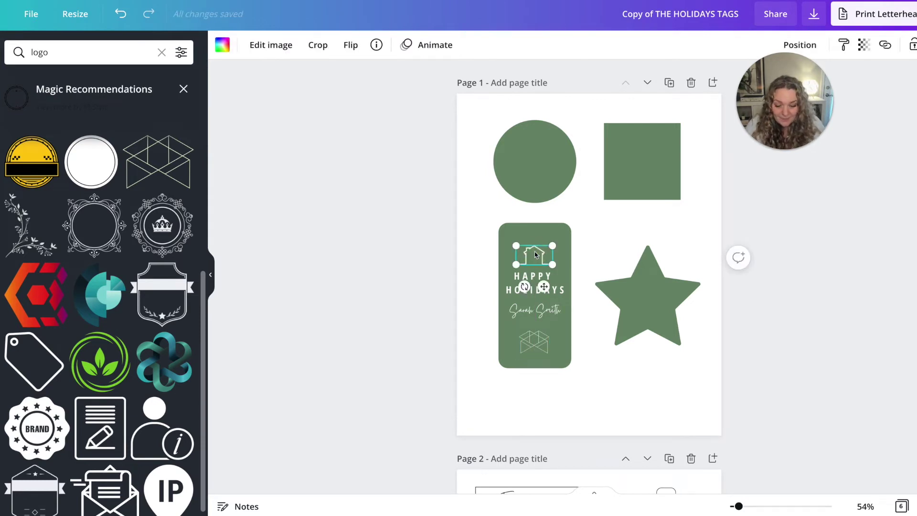
{"action": "key", "text": "Delete"}
{"action": "left_click_drag", "start_coordinate": [536, 283], "coordinate": [541, 277]}
Step: Set HAPPY HOLIDAYS in PT Serif and shrink it to size 18.2
{"action": "double_click", "coordinate": [542, 275]}
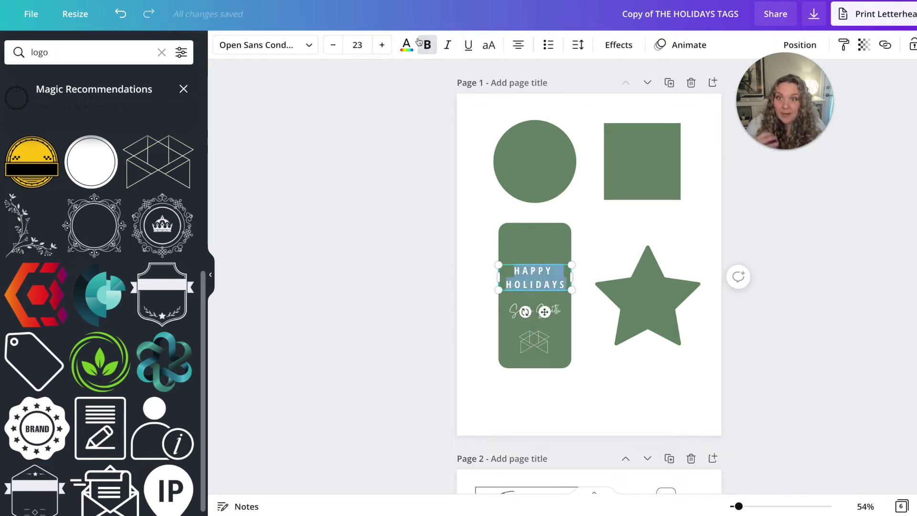
{"action": "left_click", "coordinate": [292, 48]}
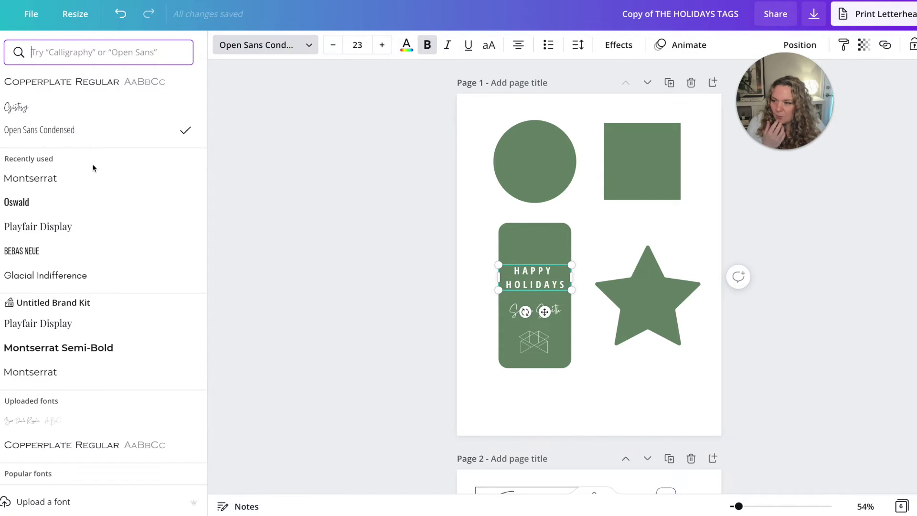
{"action": "left_click", "coordinate": [64, 52]}
{"action": "type", "text": "serif"}
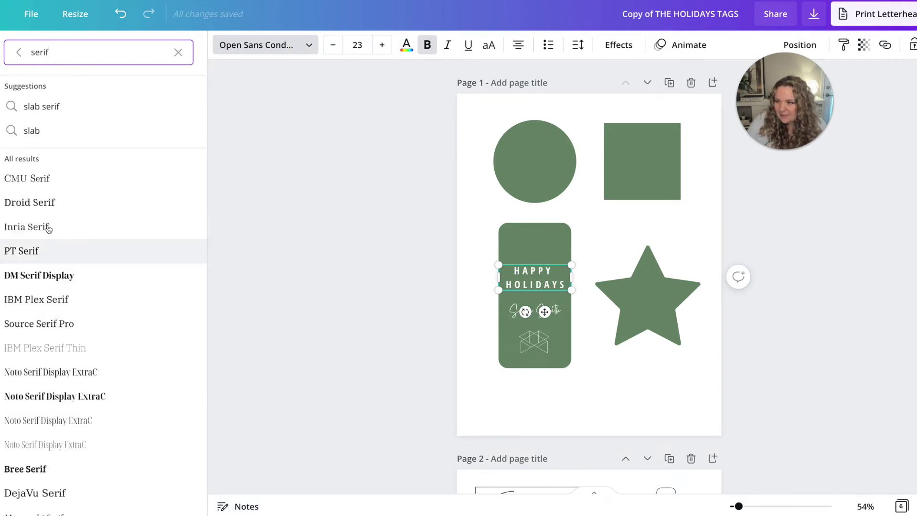
{"action": "left_click", "coordinate": [34, 249]}
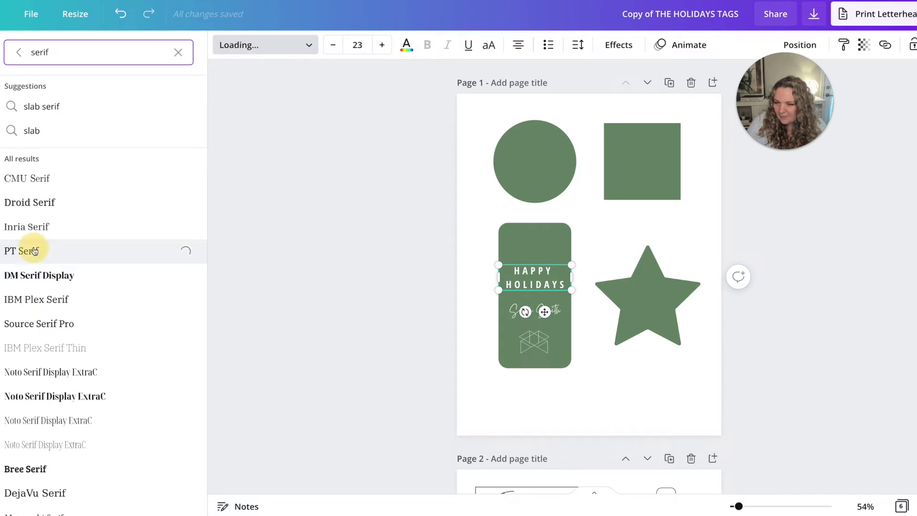
{"action": "left_click_drag", "start_coordinate": [499, 266], "coordinate": [519, 281]}
{"action": "left_click", "coordinate": [512, 306]}
{"action": "left_click", "coordinate": [416, 335]}
{"action": "left_click", "coordinate": [533, 339]}
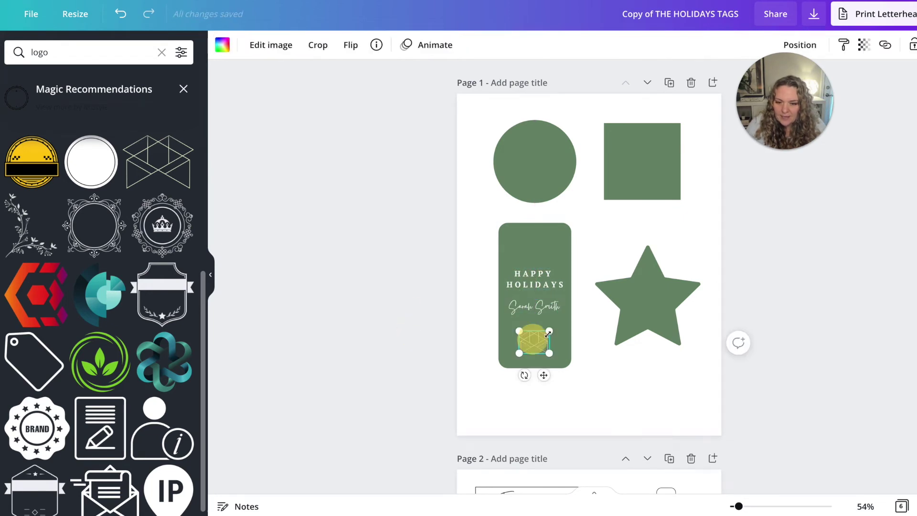
{"action": "left_click", "coordinate": [534, 280]}
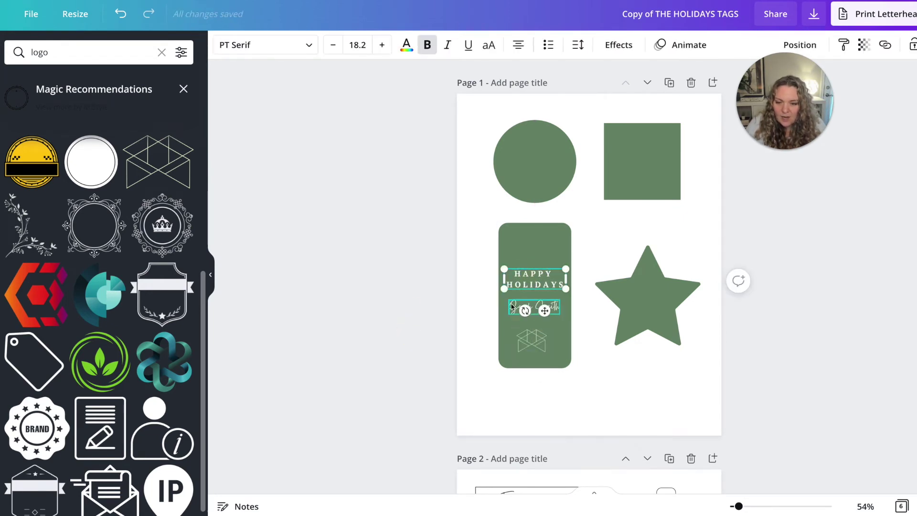
{"action": "left_click", "coordinate": [415, 321]}
{"action": "scroll", "coordinate": [414, 322], "scroll_direction": "down", "scroll_amount": 6}
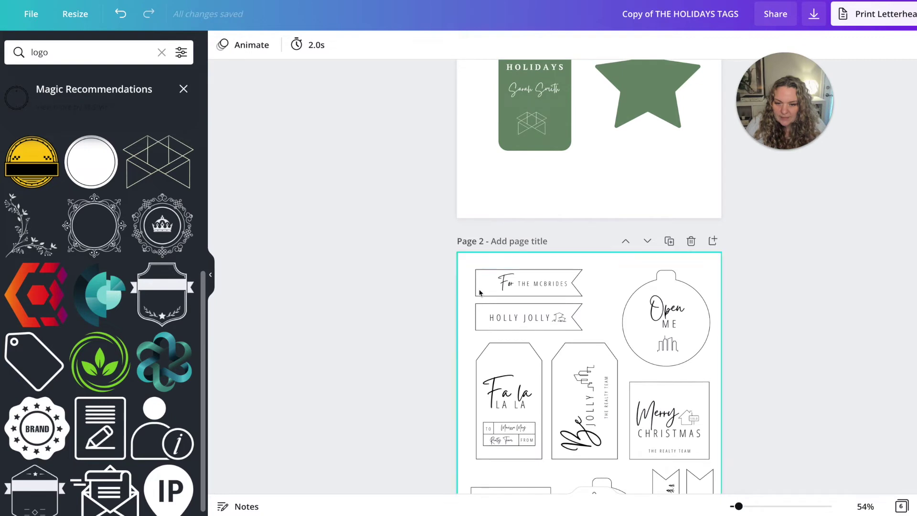
{"action": "scroll", "coordinate": [564, 325], "scroll_direction": "down", "scroll_amount": 1}
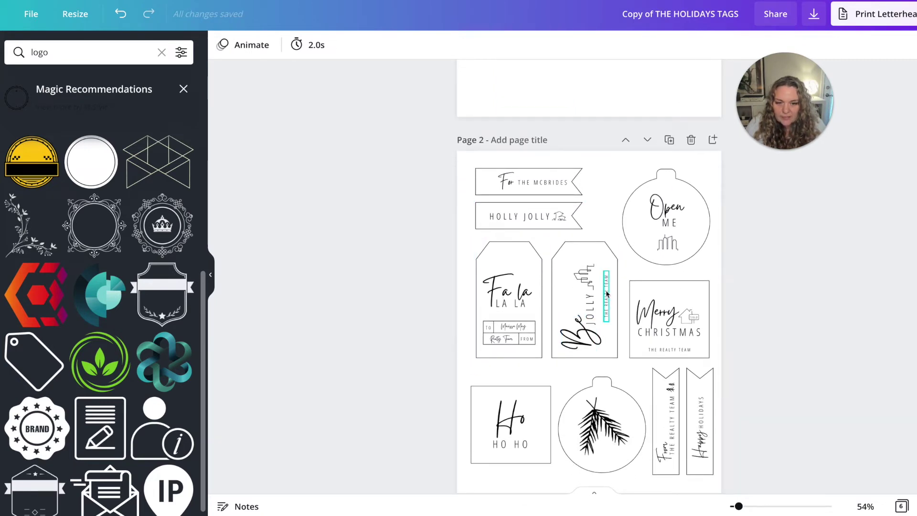
{"action": "scroll", "coordinate": [607, 294], "scroll_direction": "up", "scroll_amount": 3}
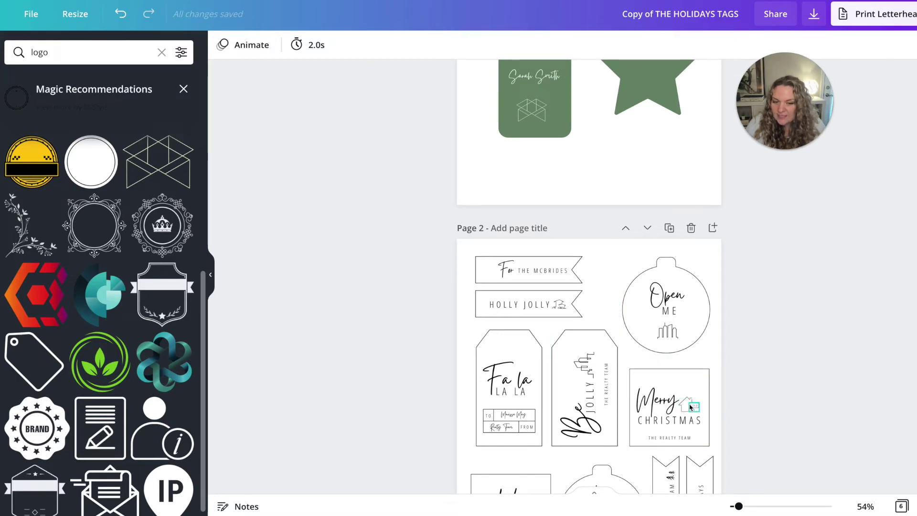
{"action": "scroll", "coordinate": [685, 406], "scroll_direction": "down", "scroll_amount": 2}
{"action": "left_click", "coordinate": [687, 348]}
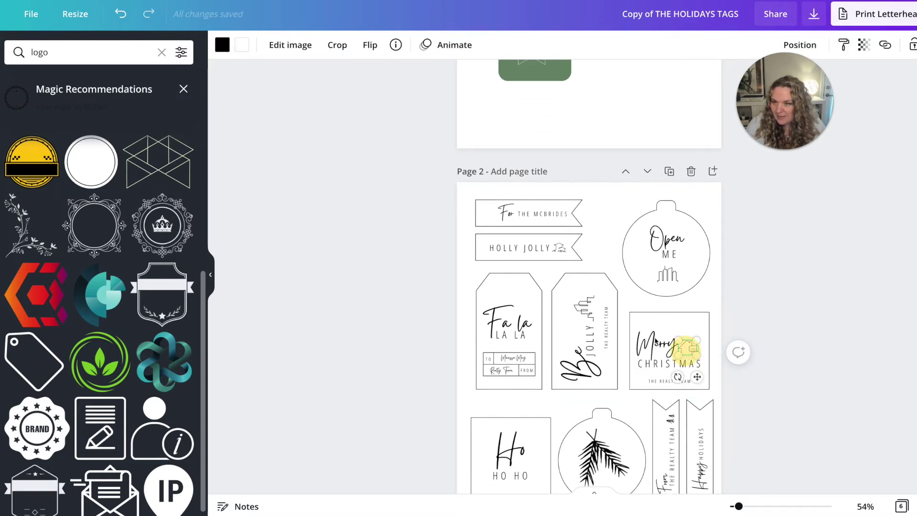
{"action": "scroll", "coordinate": [375, 318], "scroll_direction": "up", "scroll_amount": 10}
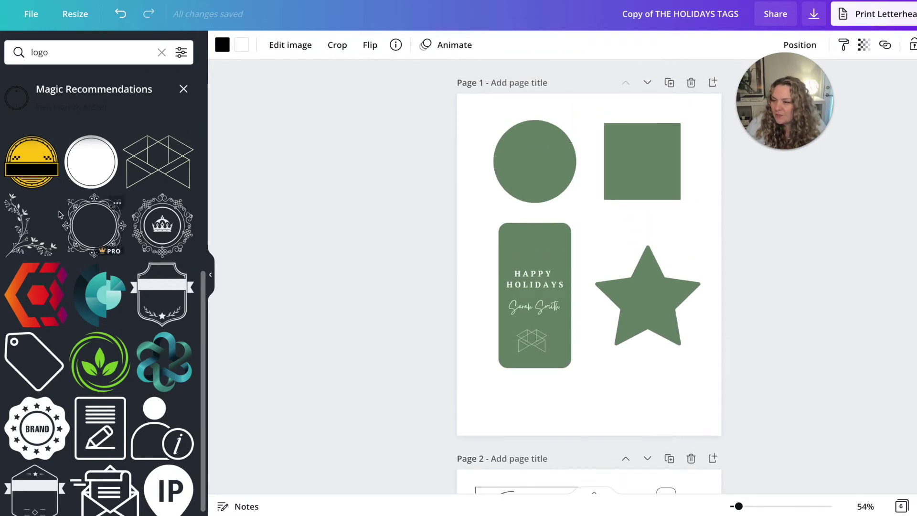
{"action": "scroll", "coordinate": [59, 214], "scroll_direction": "up", "scroll_amount": 1}
{"action": "left_click", "coordinate": [21, 53]}
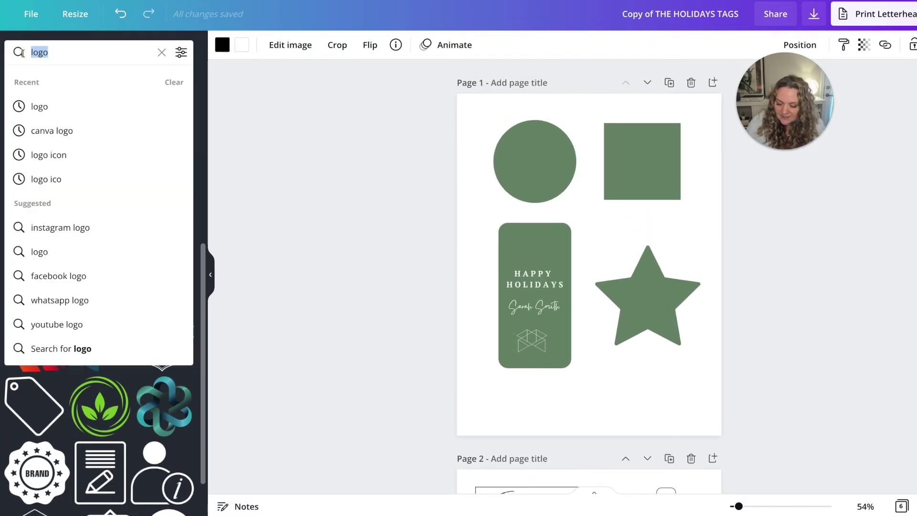
Step: Search elements for 'for sale' and place the hanging-sign graphic on the star
{"action": "type", "text": "for sale"}
{"action": "key", "text": "Return"}
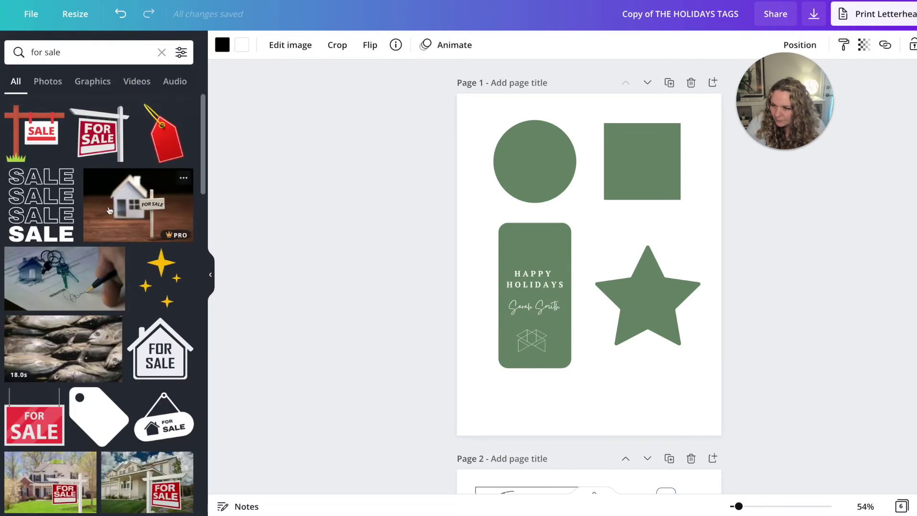
{"action": "scroll", "coordinate": [109, 210], "scroll_direction": "down", "scroll_amount": 3}
{"action": "scroll", "coordinate": [151, 287], "scroll_direction": "down", "scroll_amount": 1}
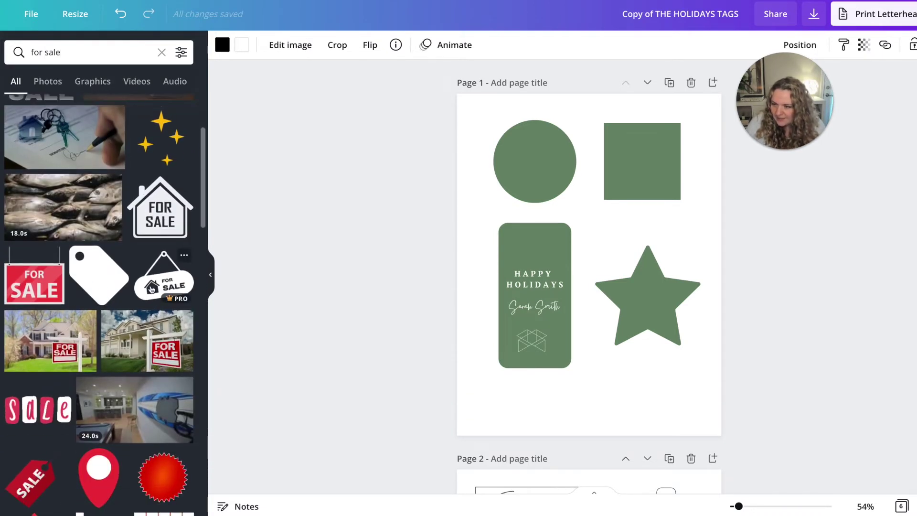
{"action": "left_click", "coordinate": [153, 287]}
{"action": "left_click_drag", "start_coordinate": [536, 222], "coordinate": [656, 296]}
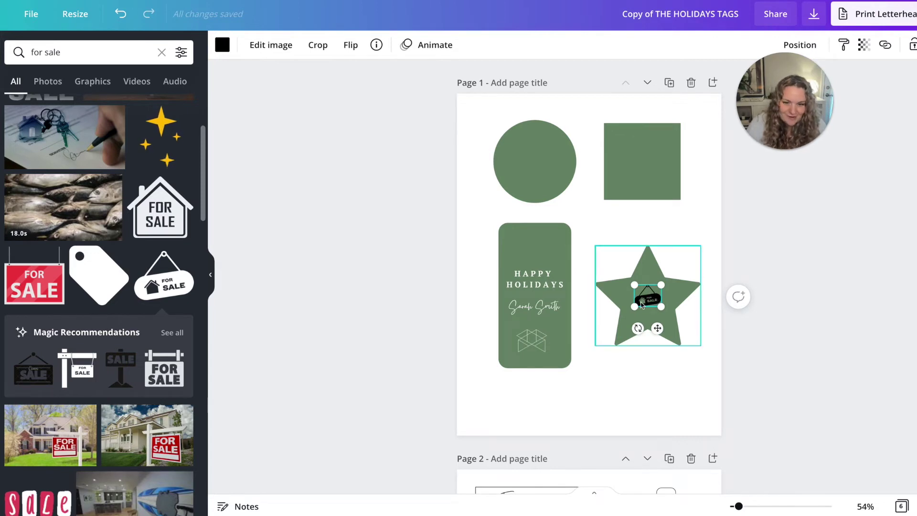
Step: Make the For Sale sign white, enlarge it slightly, and copy the script name onto the star
{"action": "left_click", "coordinate": [222, 44]}
{"action": "left_click", "coordinate": [179, 227]}
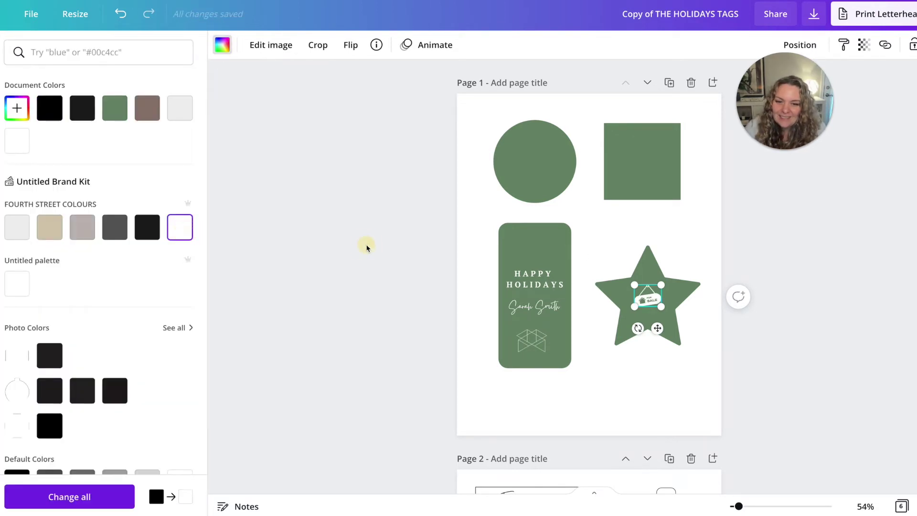
{"action": "left_click", "coordinate": [668, 310]}
{"action": "mouse_move", "coordinate": [659, 306]}
{"action": "left_mouse_down"}
{"action": "mouse_move", "coordinate": [667, 312]}
{"action": "mouse_move", "coordinate": [650, 336]}
{"action": "mouse_move", "coordinate": [657, 312]}
{"action": "left_mouse_up"}
{"action": "left_click", "coordinate": [395, 342]}
{"action": "left_click", "coordinate": [533, 306]}
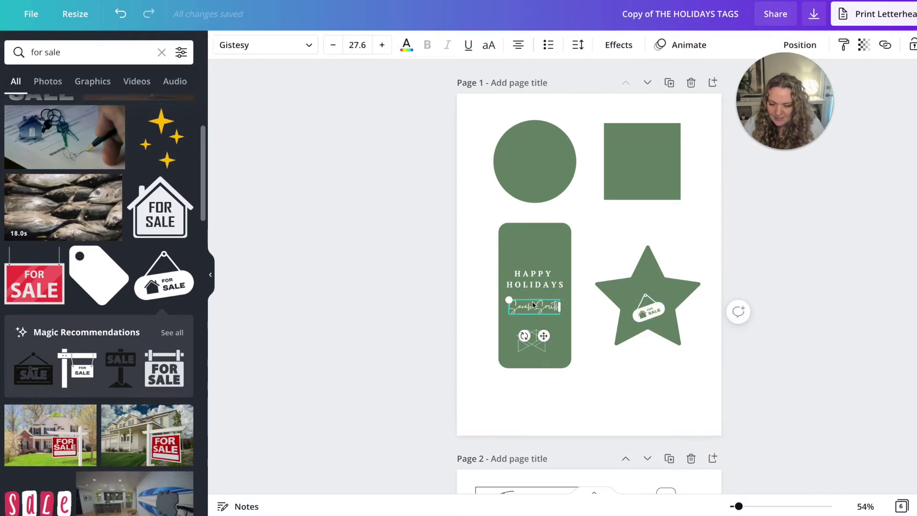
{"action": "left_click_drag", "start_coordinate": [533, 306], "coordinate": [616, 304]}
Step: Copy the HAPPY HOLIDAYS text onto the star, tilt it to -17° and move it down-left
{"action": "scroll", "coordinate": [659, 330], "scroll_direction": "up", "scroll_amount": 2}
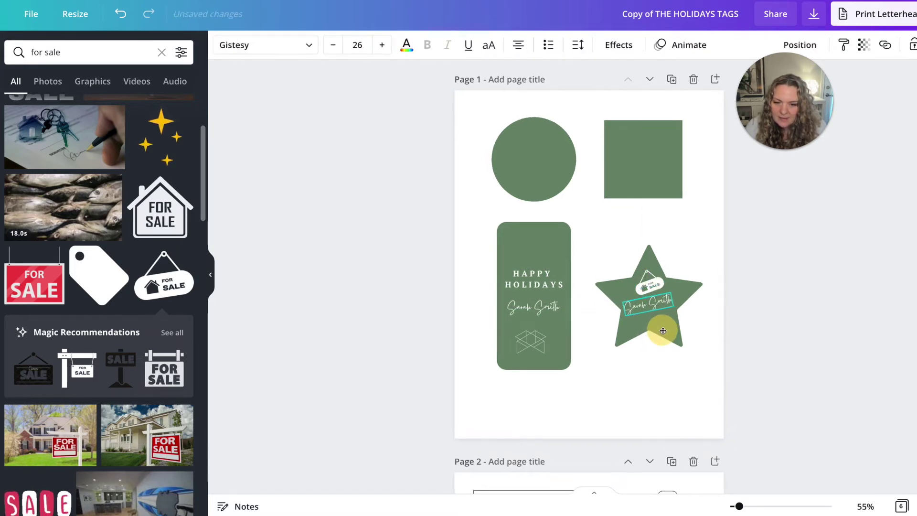
{"action": "scroll", "coordinate": [664, 339], "scroll_direction": "down", "scroll_amount": 2}
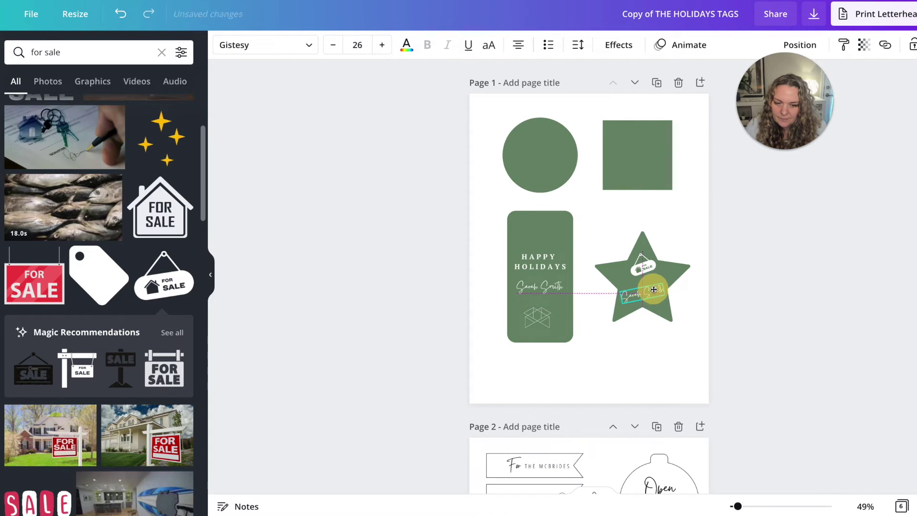
{"action": "left_click_drag", "start_coordinate": [535, 265], "coordinate": [639, 285]}
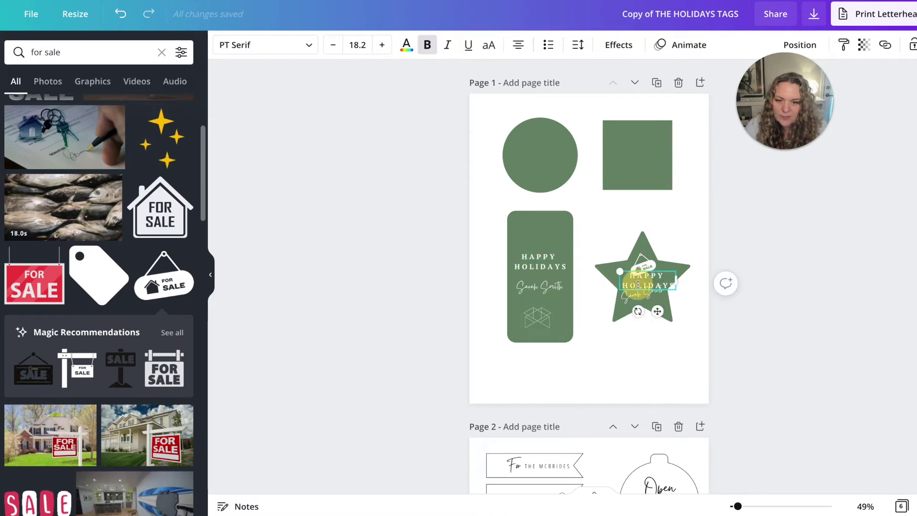
{"action": "left_click", "coordinate": [640, 287]}
{"action": "left_click", "coordinate": [645, 281]}
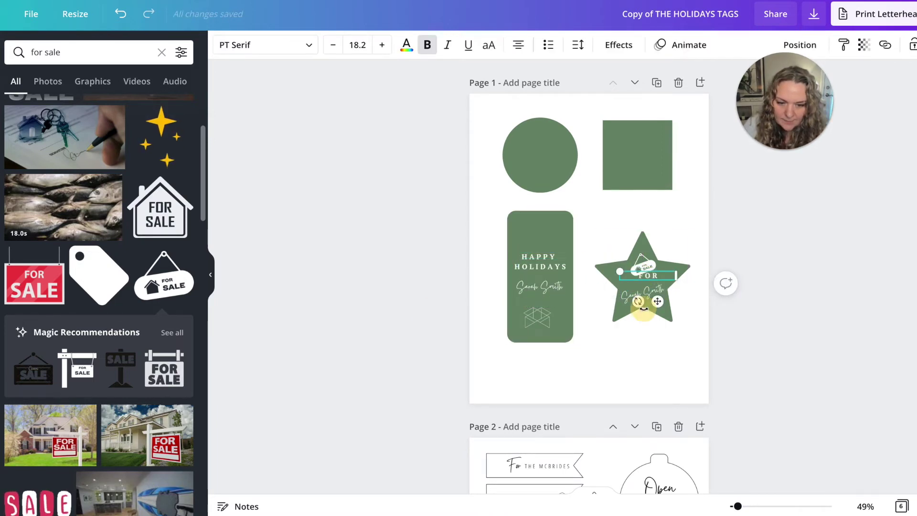
{"action": "left_click_drag", "start_coordinate": [638, 311], "coordinate": [649, 311]}
{"action": "left_click_drag", "start_coordinate": [659, 274], "coordinate": [616, 304]}
Step: Reposition and tilt the For Sale sign inside the star above the text
{"action": "left_click", "coordinate": [641, 272]}
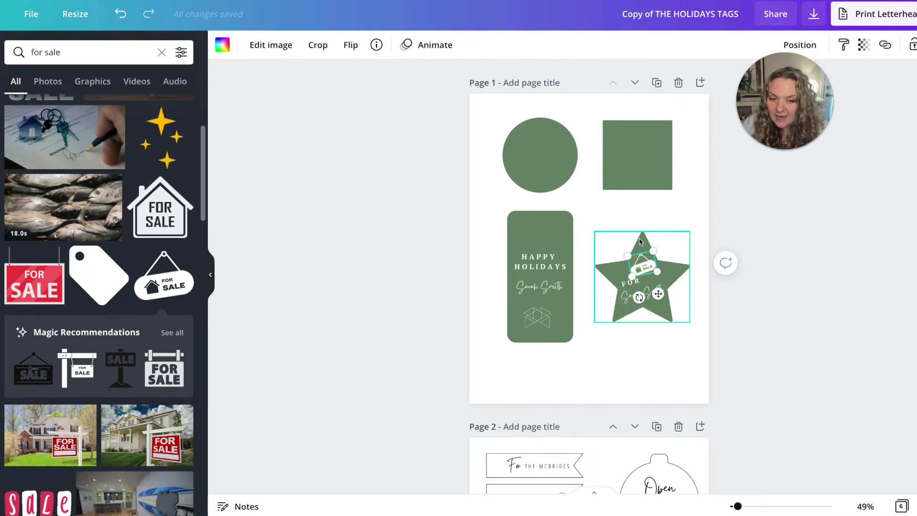
{"action": "mouse_move", "coordinate": [662, 263]}
{"action": "left_mouse_down"}
{"action": "mouse_move", "coordinate": [655, 274]}
{"action": "mouse_move", "coordinate": [617, 278]}
{"action": "mouse_move", "coordinate": [645, 263]}
{"action": "mouse_move", "coordinate": [651, 268]}
{"action": "left_mouse_up"}
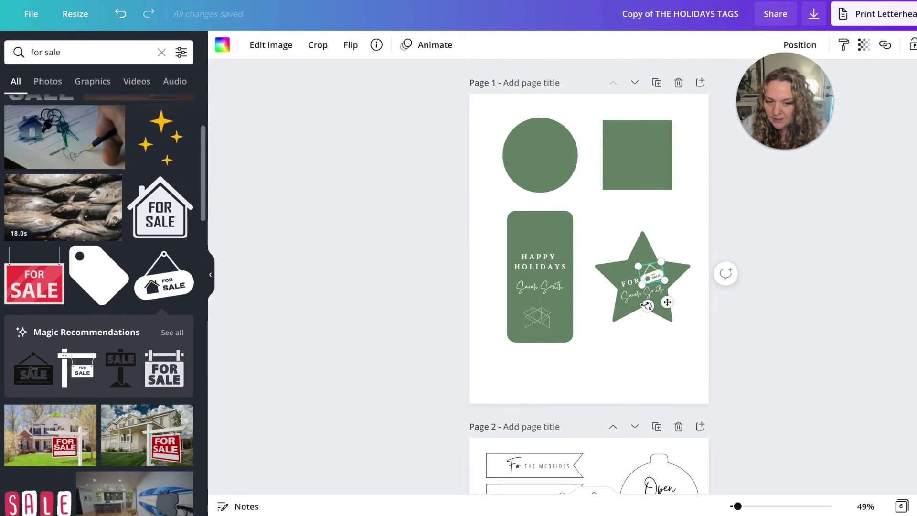
{"action": "left_click_drag", "start_coordinate": [647, 306], "coordinate": [663, 268]}
{"action": "left_click", "coordinate": [665, 273]}
{"action": "scroll", "coordinate": [668, 274], "scroll_direction": "up", "scroll_amount": 2}
{"action": "scroll", "coordinate": [667, 274], "scroll_direction": "up", "scroll_amount": 2}
{"action": "left_click", "coordinate": [662, 276]}
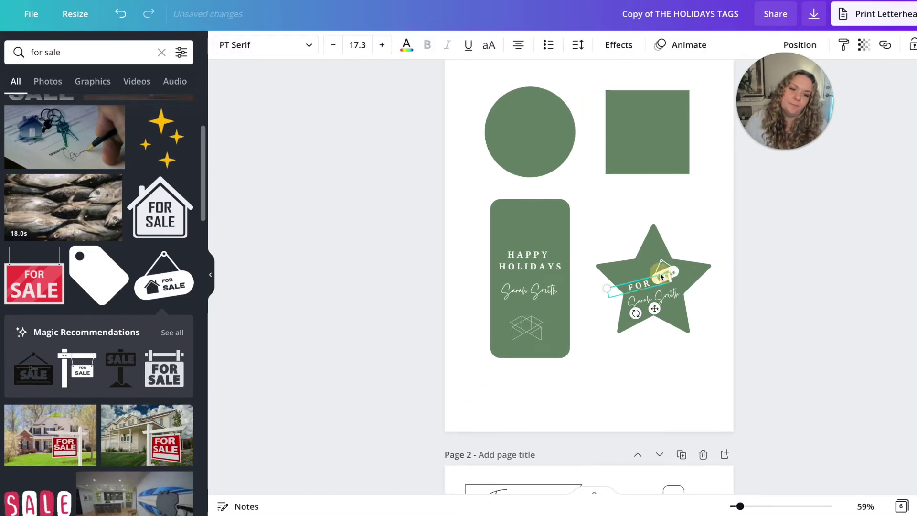
{"action": "scroll", "coordinate": [662, 276], "scroll_direction": "up", "scroll_amount": 5}
{"action": "left_click", "coordinate": [374, 327]}
{"action": "scroll", "coordinate": [142, 243], "scroll_direction": "down", "scroll_amount": 3}
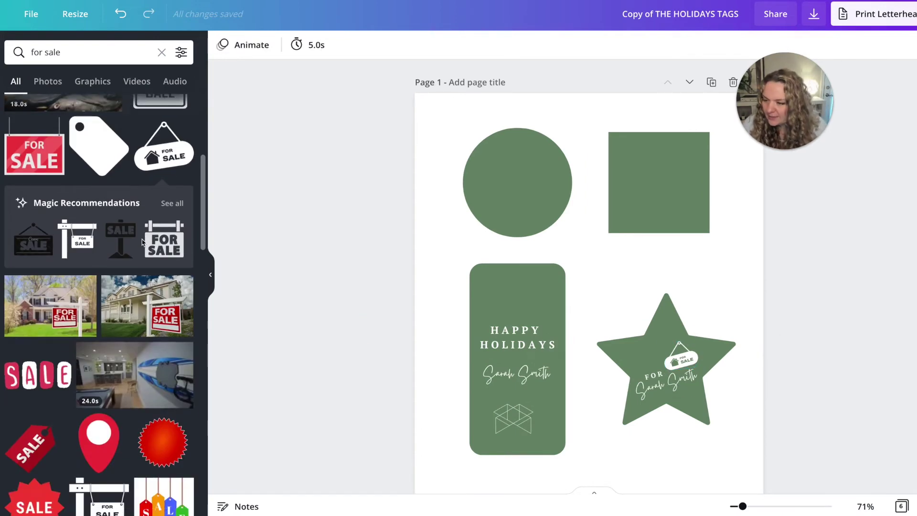
{"action": "left_click", "coordinate": [77, 239]}
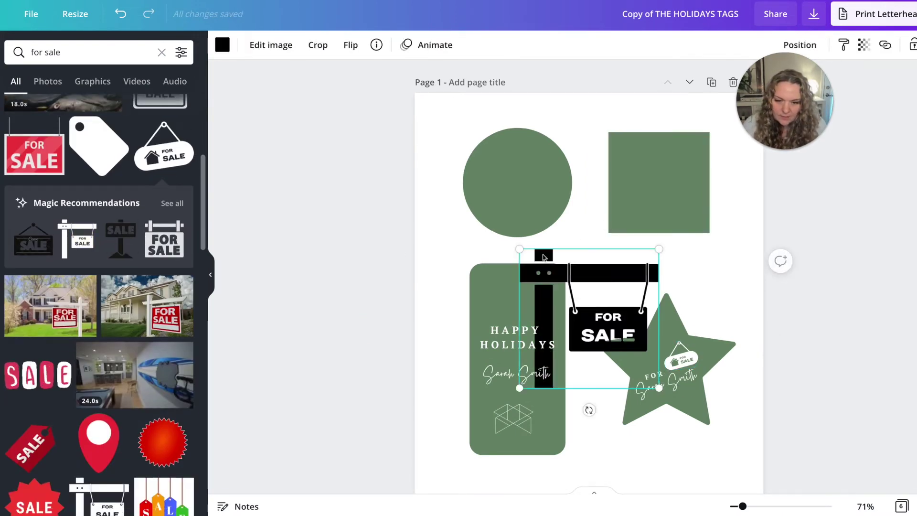
{"action": "left_click_drag", "start_coordinate": [519, 248], "coordinate": [500, 201]}
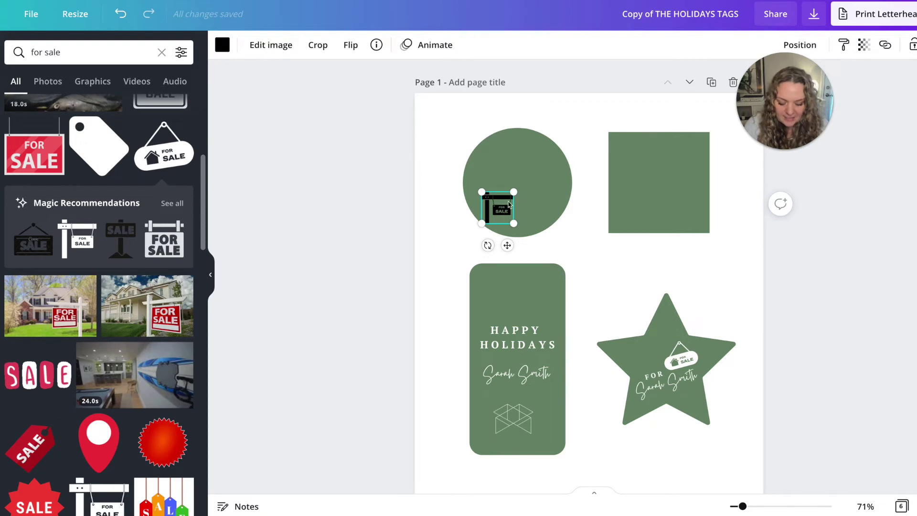
{"action": "key", "text": "Delete"}
{"action": "scroll", "coordinate": [125, 152], "scroll_direction": "up", "scroll_amount": 5}
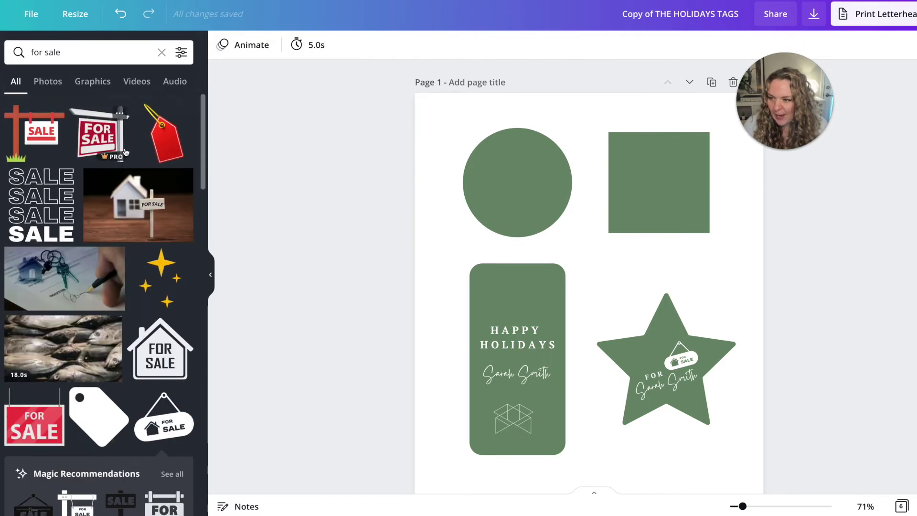
{"action": "left_click", "coordinate": [28, 51]}
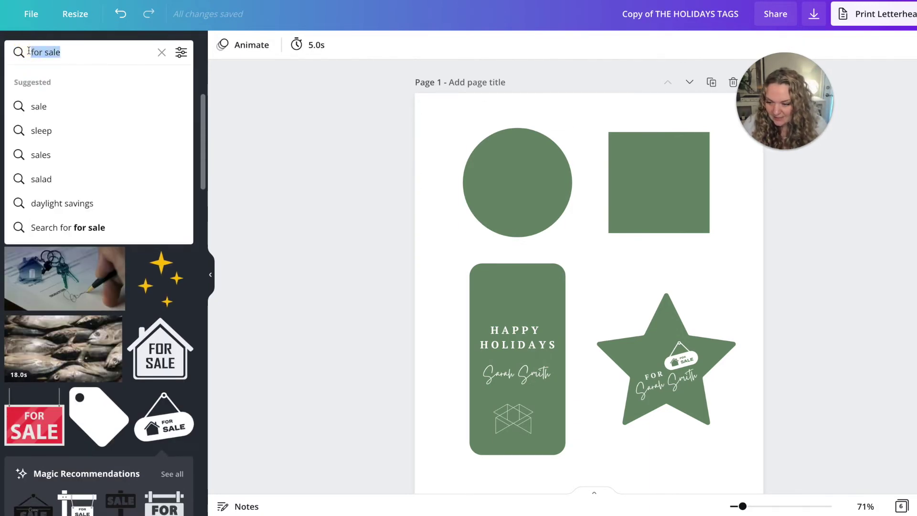
{"action": "type", "text": "SALE POST"}
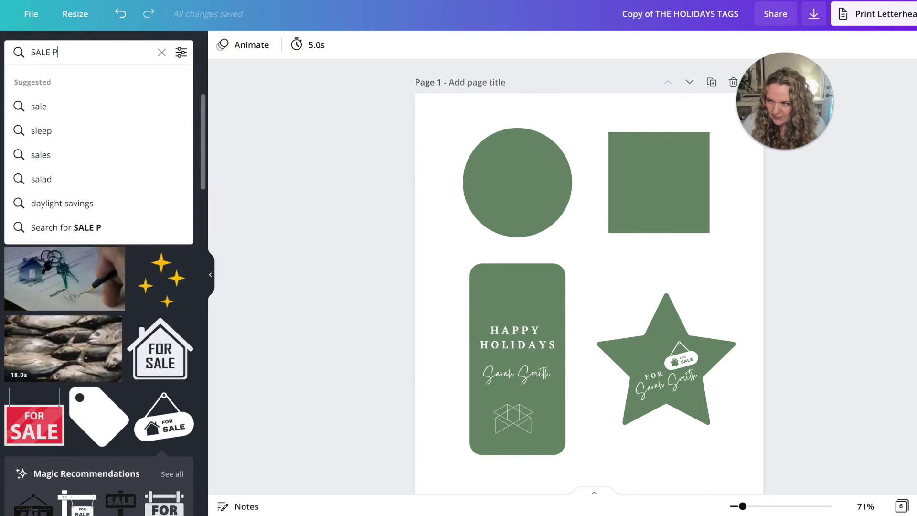
Step: Search elements for SALE POST, then POST, browsing the results
{"action": "key", "text": "Return"}
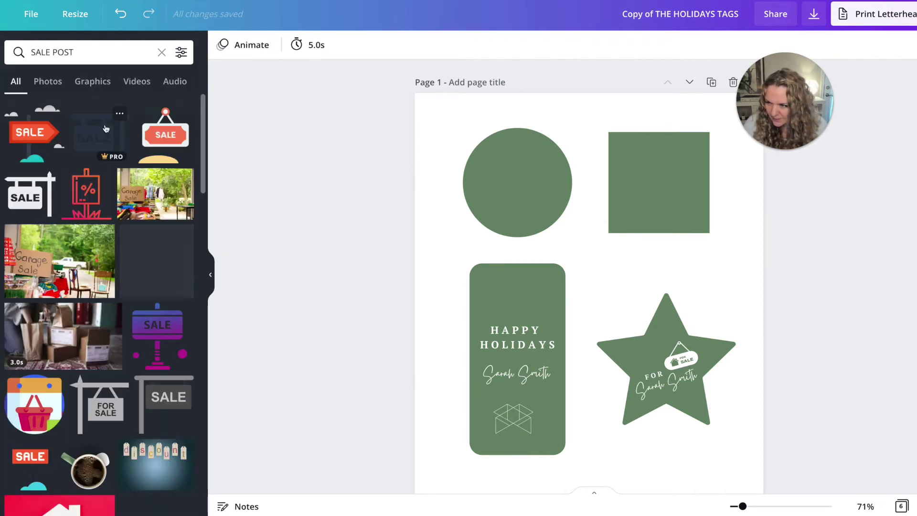
{"action": "scroll", "coordinate": [106, 128], "scroll_direction": "down", "scroll_amount": 2}
{"action": "scroll", "coordinate": [119, 181], "scroll_direction": "down", "scroll_amount": 2}
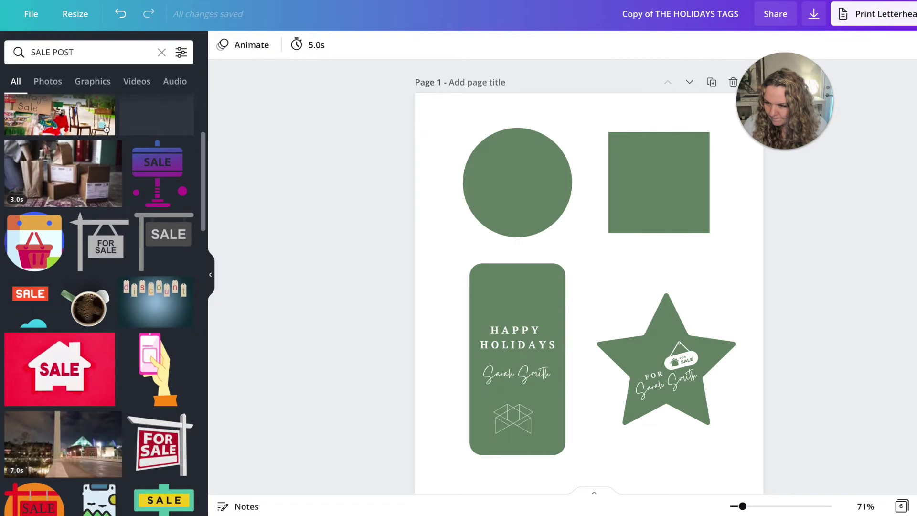
{"action": "scroll", "coordinate": [142, 222], "scroll_direction": "down", "scroll_amount": 3}
{"action": "scroll", "coordinate": [142, 221], "scroll_direction": "up", "scroll_amount": 7}
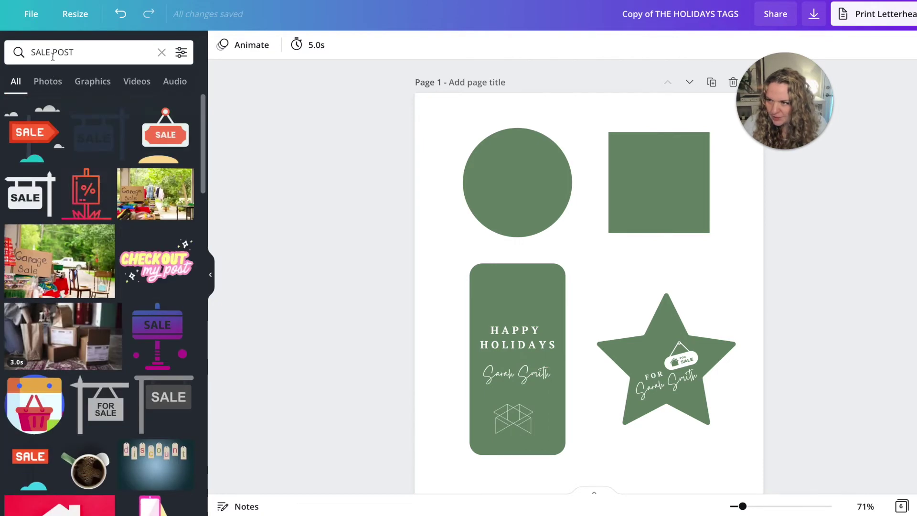
{"action": "left_click", "coordinate": [53, 52]}
{"action": "key", "text": "BackSpace"}
{"action": "key", "text": "BackSpace"}
{"action": "key", "text": "BackSpace"}
{"action": "key", "text": "BackSpace"}
{"action": "key", "text": "BackSpace"}
{"action": "key", "text": "Return"}
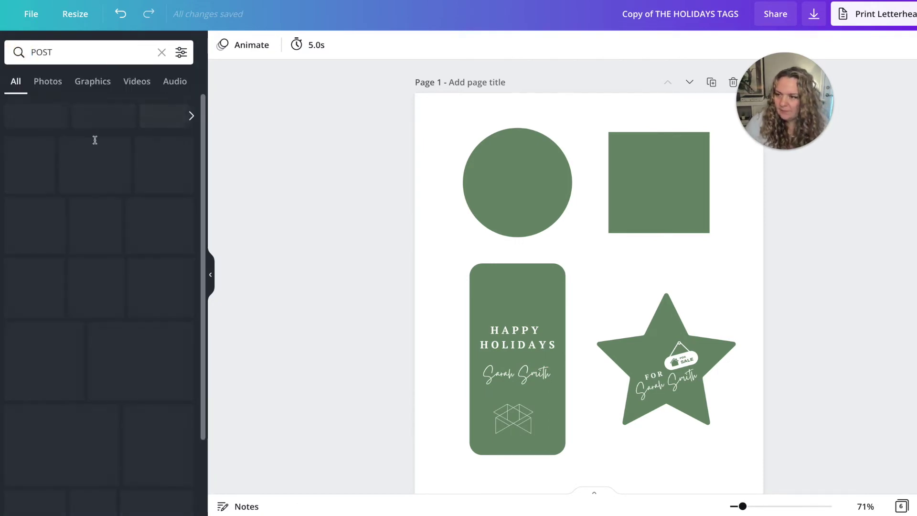
{"action": "scroll", "coordinate": [110, 194], "scroll_direction": "down", "scroll_amount": 8}
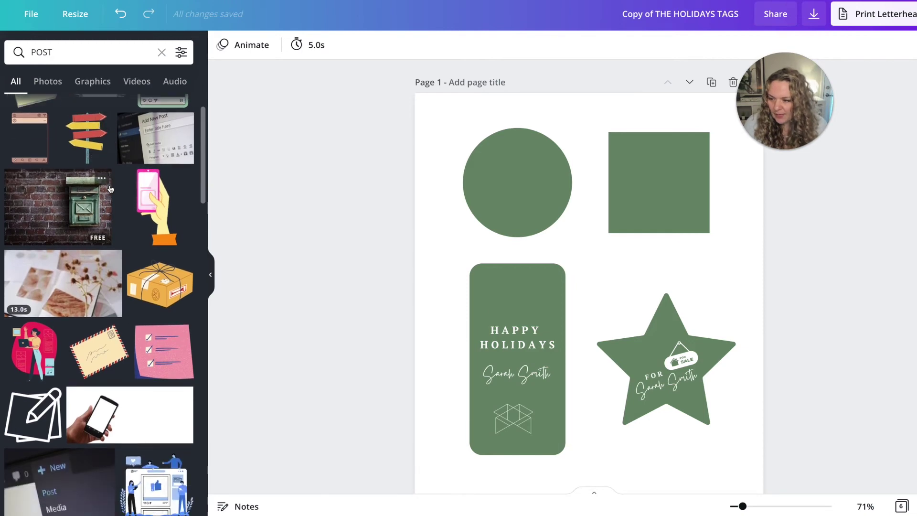
{"action": "scroll", "coordinate": [109, 189], "scroll_direction": "down", "scroll_amount": 5}
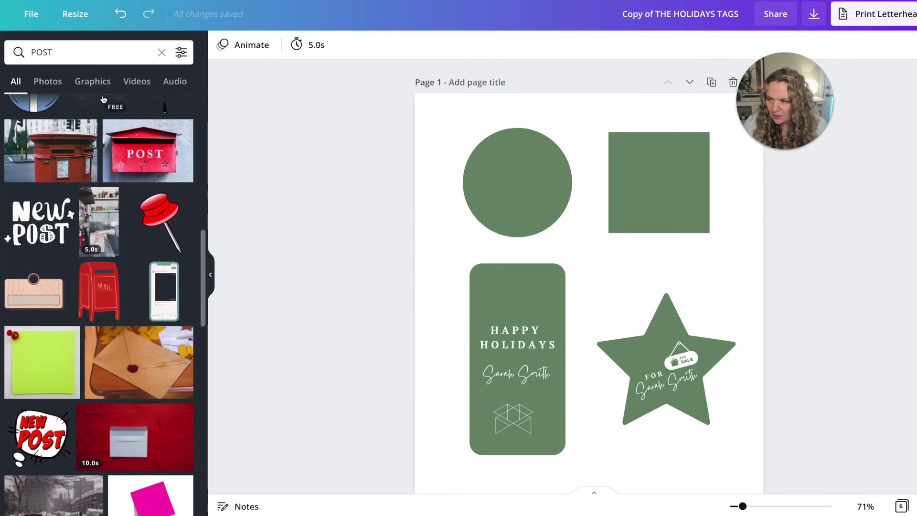
Step: Change the elements search to LAWN POST and browse the yard-sign results
{"action": "left_click", "coordinate": [74, 55]}
{"action": "double_click", "coordinate": [62, 54]}
{"action": "type", "text": "LAWN "}
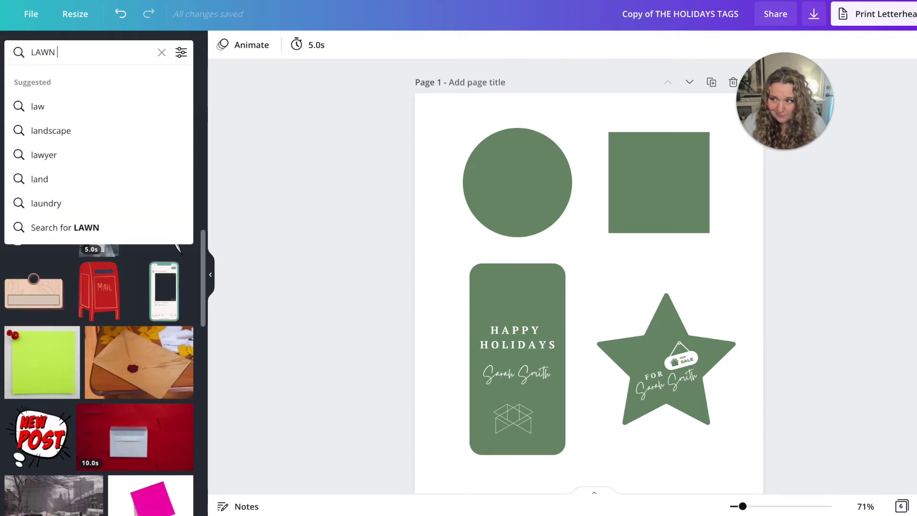
{"action": "type", "text": "POST"}
{"action": "key", "text": "Return"}
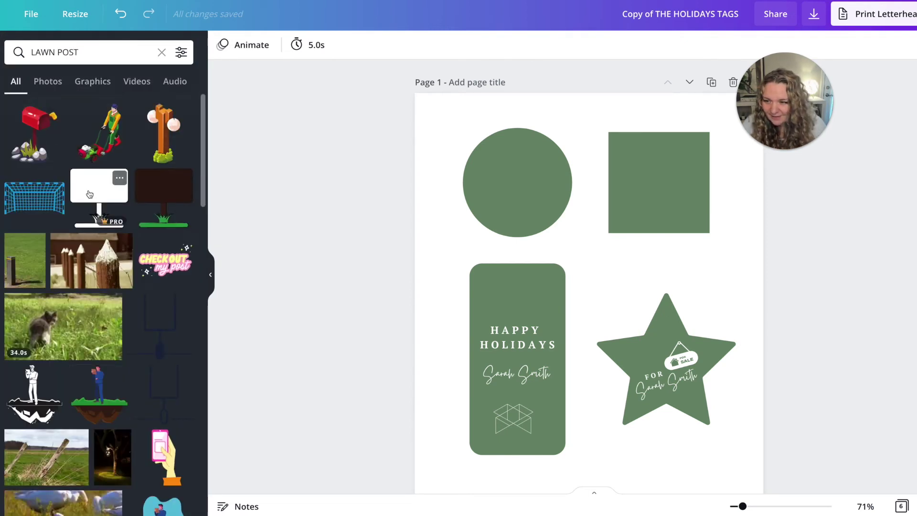
{"action": "scroll", "coordinate": [89, 193], "scroll_direction": "down", "scroll_amount": 5}
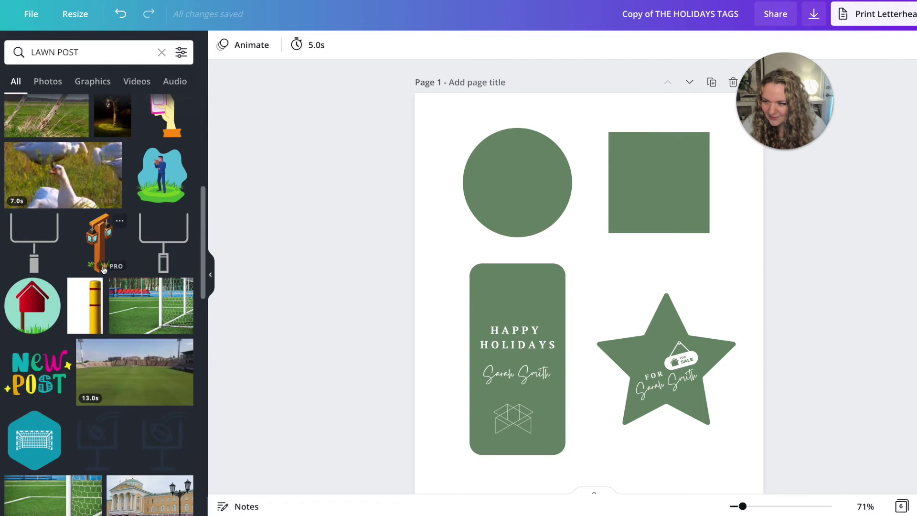
{"action": "scroll", "coordinate": [104, 270], "scroll_direction": "down", "scroll_amount": 8}
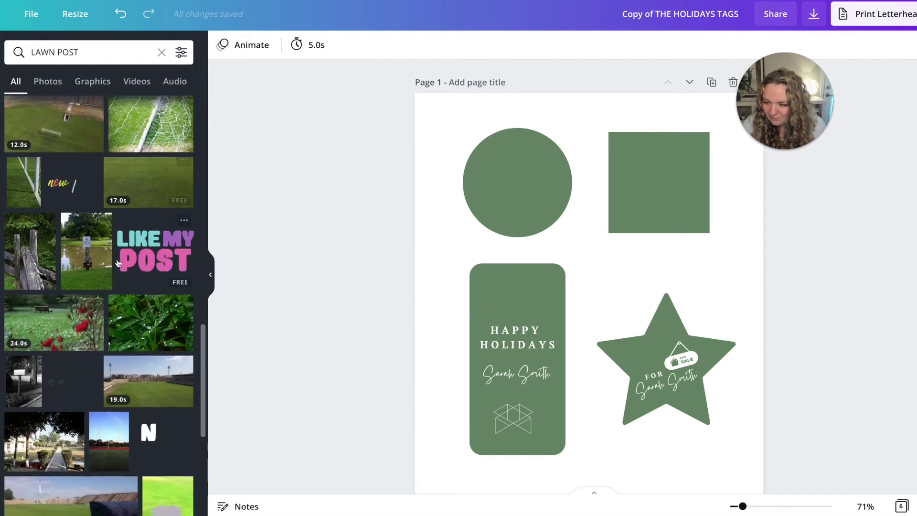
{"action": "scroll", "coordinate": [118, 263], "scroll_direction": "up", "scroll_amount": 15}
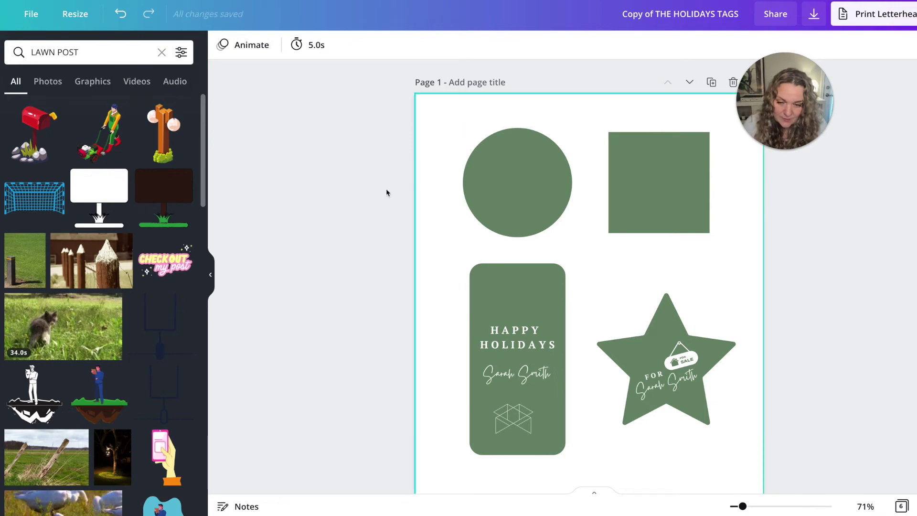
Step: Add the white lawn-sign graphic and shrink it into the green square
{"action": "left_click", "coordinate": [101, 194]}
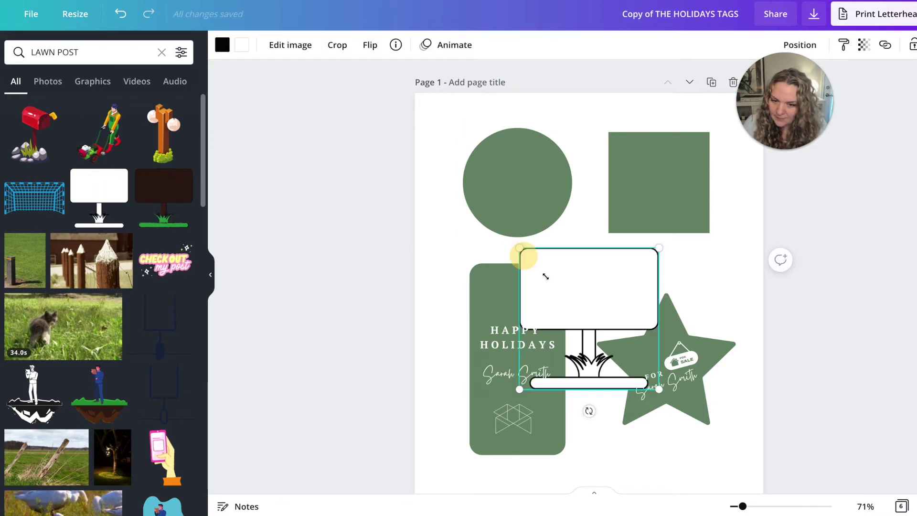
{"action": "left_click_drag", "start_coordinate": [545, 277], "coordinate": [661, 190]}
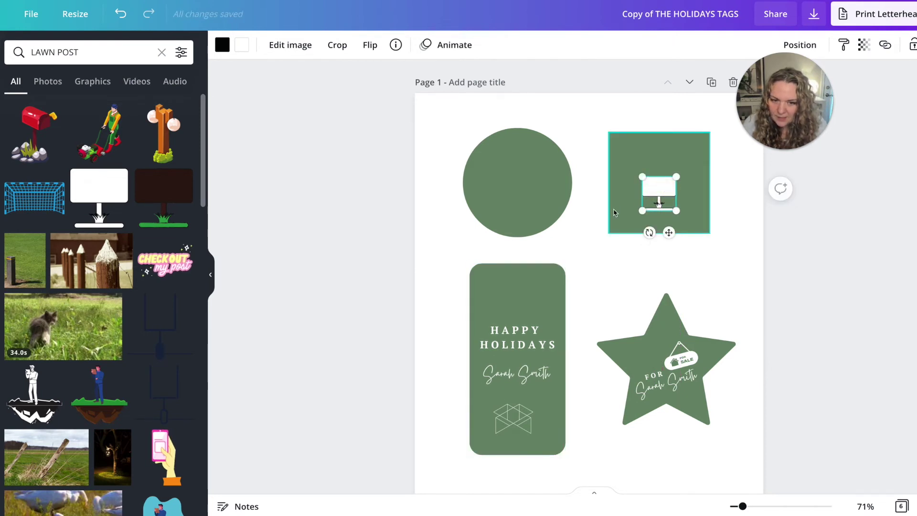
{"action": "left_click", "coordinate": [586, 268]}
{"action": "key", "text": "ctrl+z"}
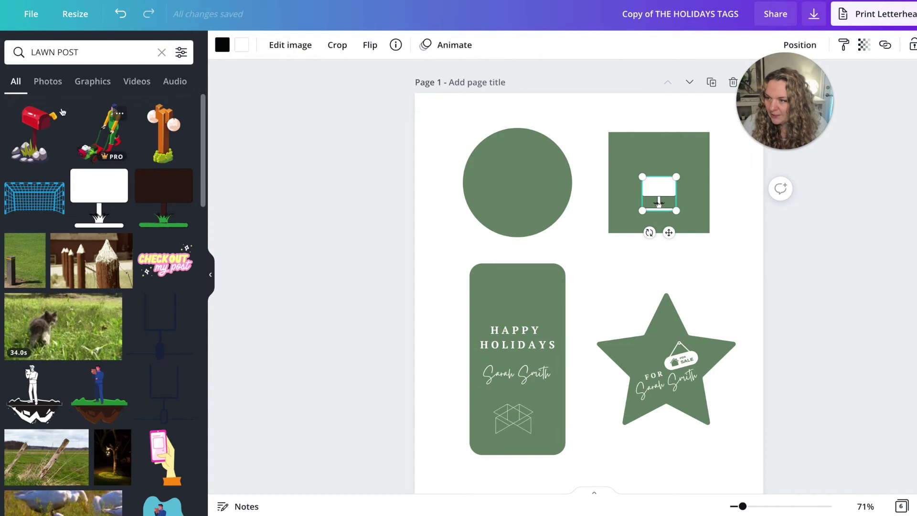
Step: Search elements for LOGO and place the geometric logo on the lawn sign's board
{"action": "left_click", "coordinate": [72, 52]}
{"action": "type", "text": "LOGO"}
{"action": "key", "text": "Return"}
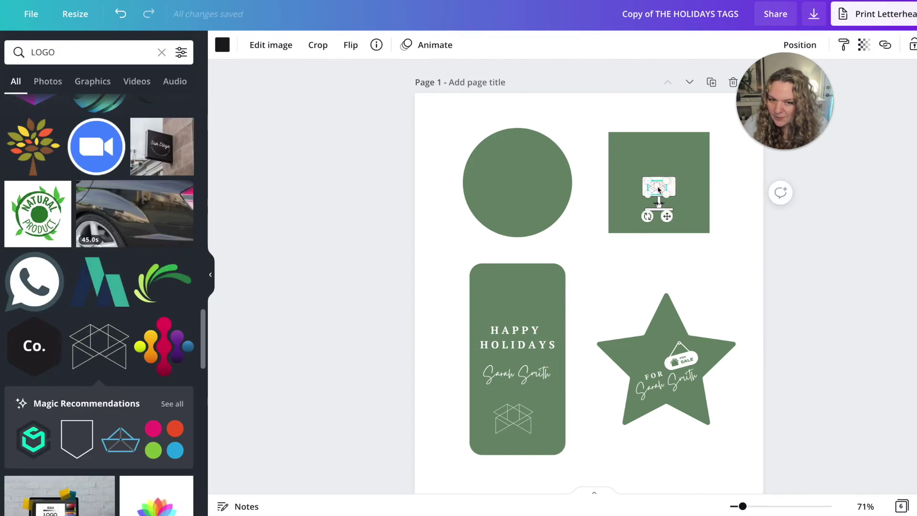
{"action": "left_click_drag", "start_coordinate": [659, 189], "coordinate": [661, 185]}
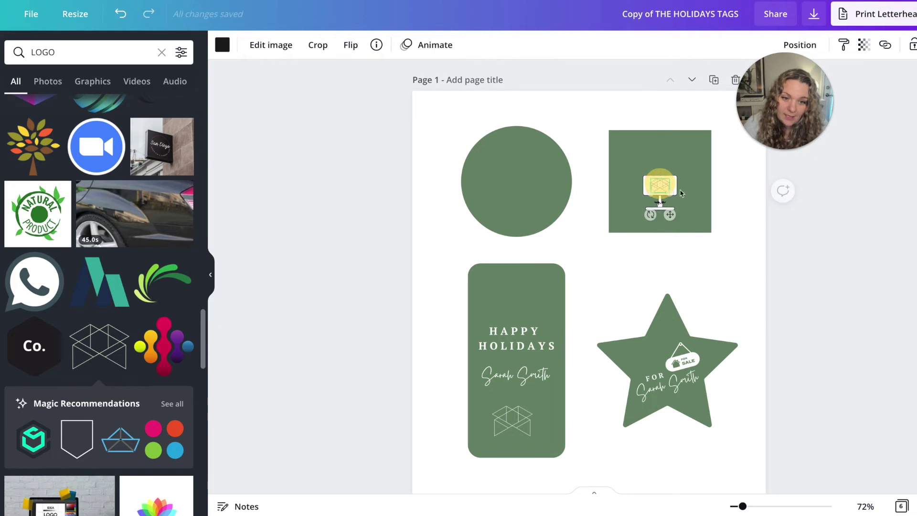
{"action": "left_click", "coordinate": [738, 242]}
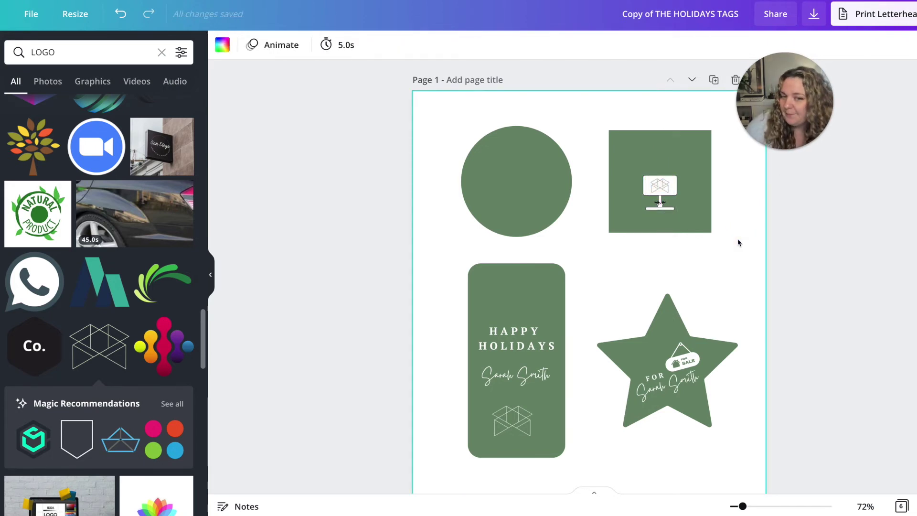
{"action": "left_click", "coordinate": [650, 204]}
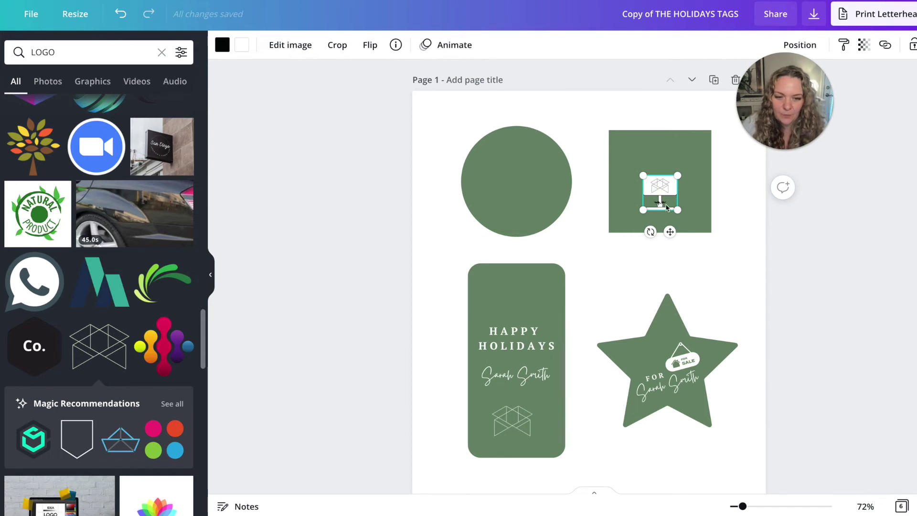
Step: Recolour the geometric logo on the sign board white, after trying green and light grey
{"action": "left_click", "coordinate": [221, 46]}
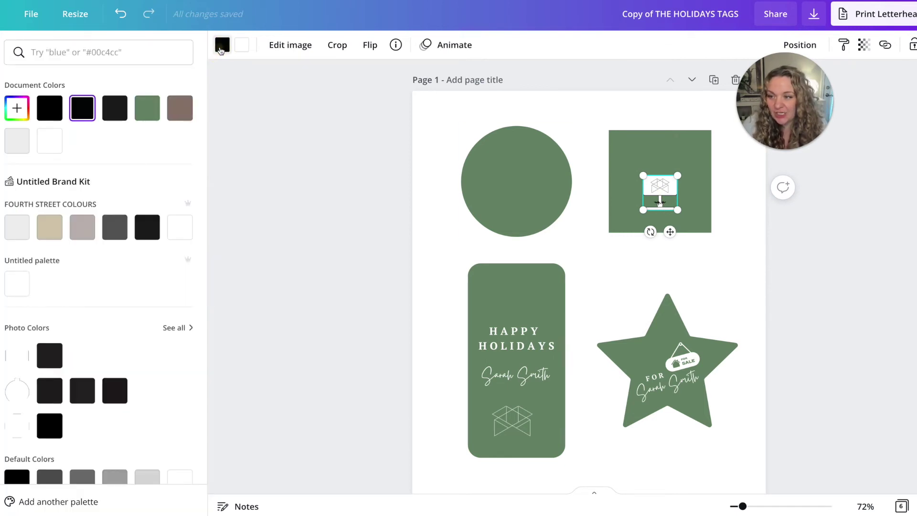
{"action": "left_click", "coordinate": [147, 117]}
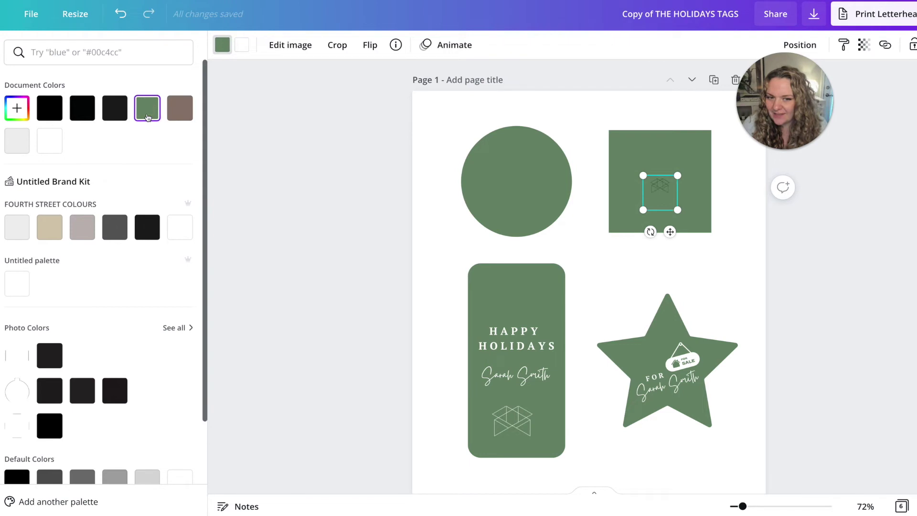
{"action": "left_click", "coordinate": [16, 143]}
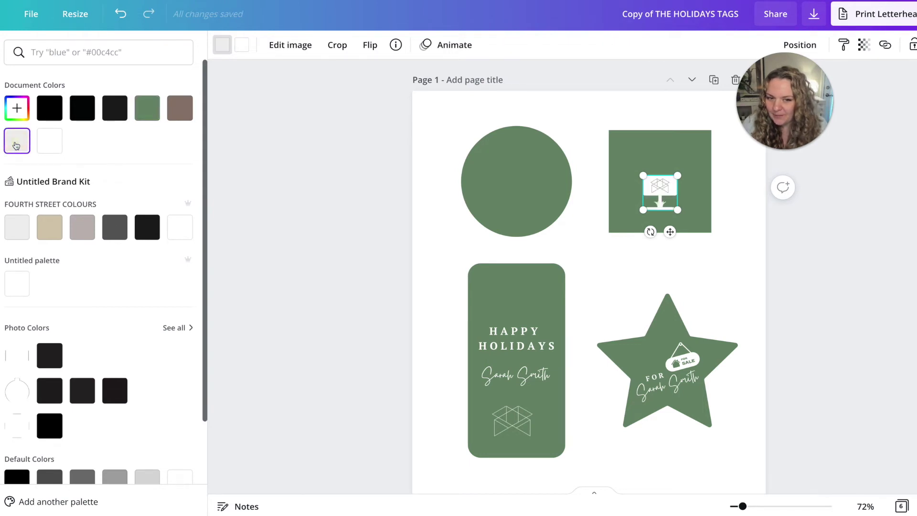
{"action": "left_click", "coordinate": [51, 145]}
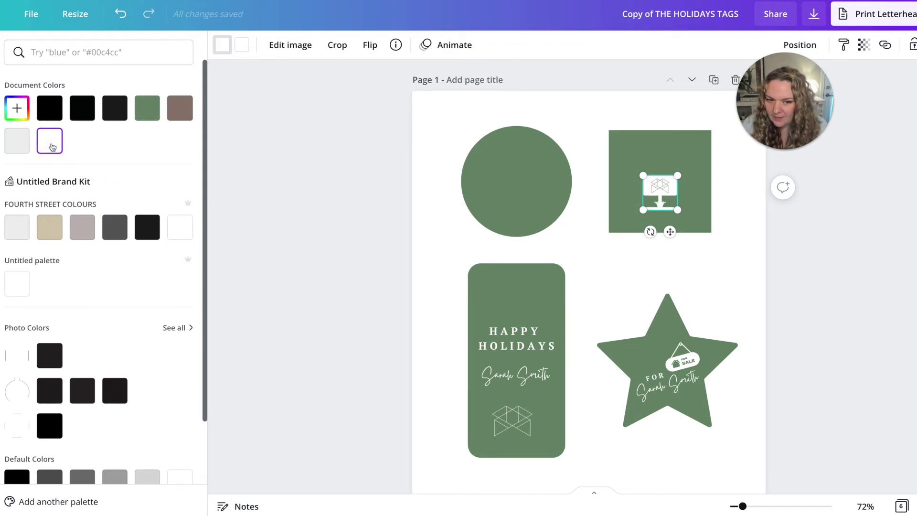
{"action": "left_click", "coordinate": [266, 156]}
{"action": "left_click", "coordinate": [267, 156]}
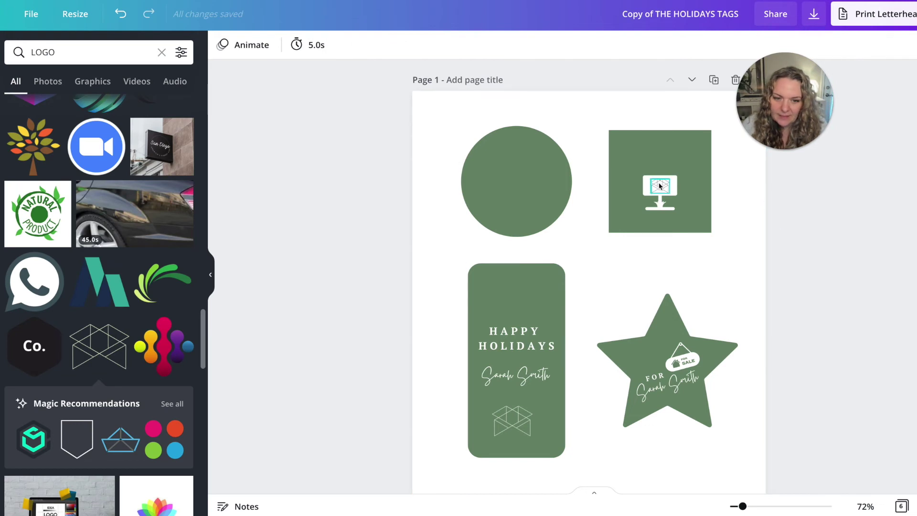
{"action": "left_click", "coordinate": [658, 159]}
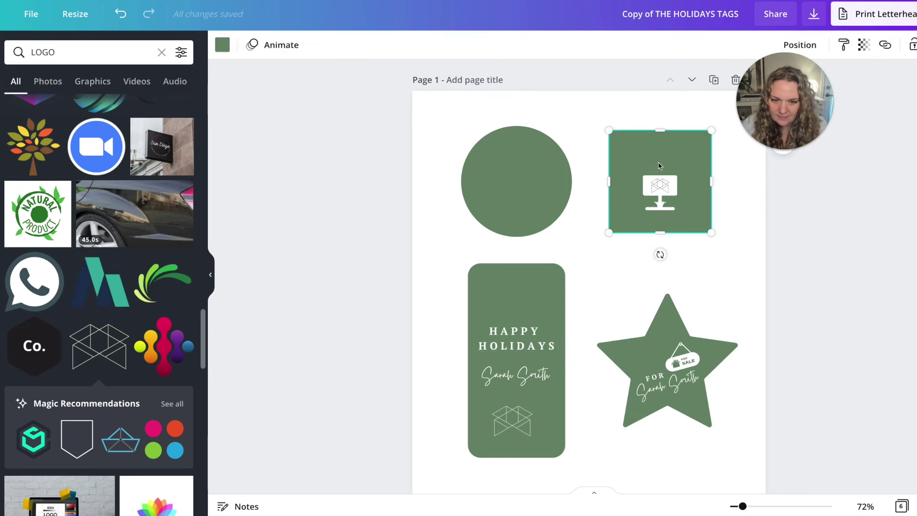
Step: Add a white 'THE REALTY TEAM' caption below the logo on the square tag
{"action": "key", "text": "t"}
{"action": "mouse_move", "coordinate": [669, 262]}
{"action": "left_mouse_down"}
{"action": "mouse_move", "coordinate": [669, 237]}
{"action": "mouse_move", "coordinate": [668, 254]}
{"action": "left_mouse_up"}
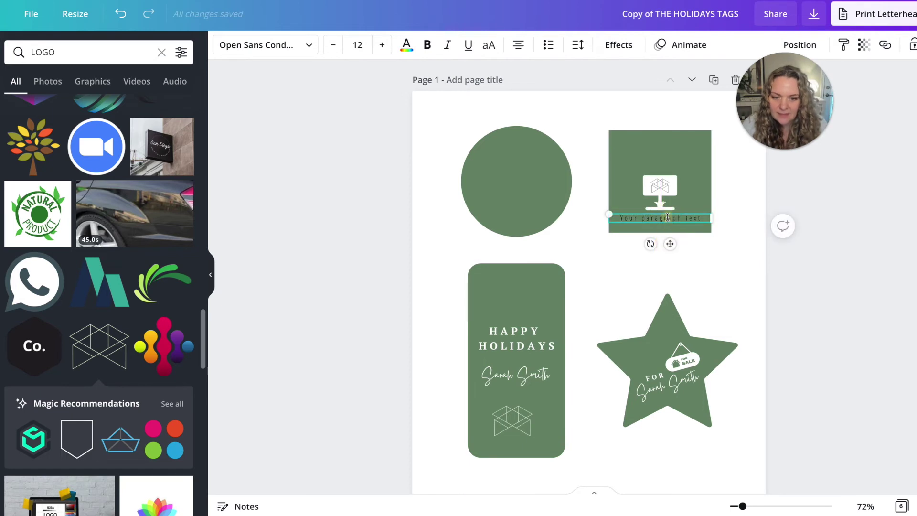
{"action": "type", "text": "THE REA"}
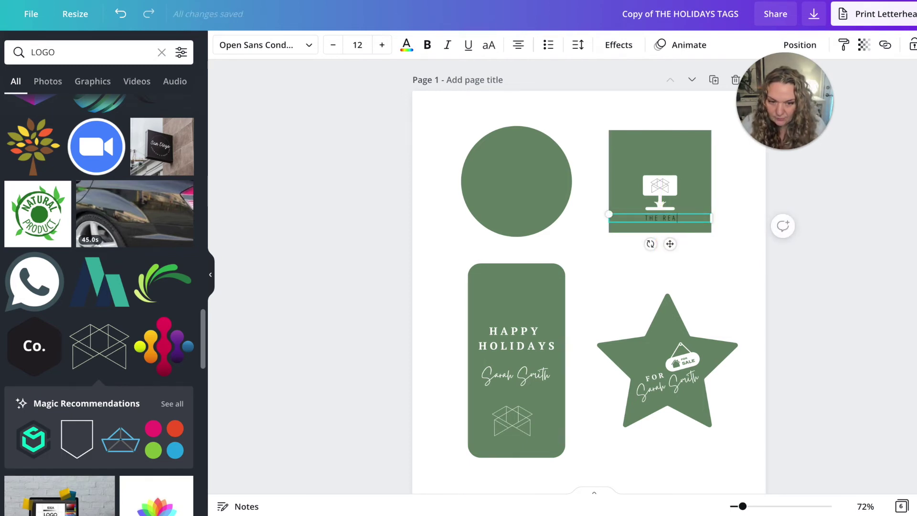
{"action": "type", "text": "LTY TEAM"}
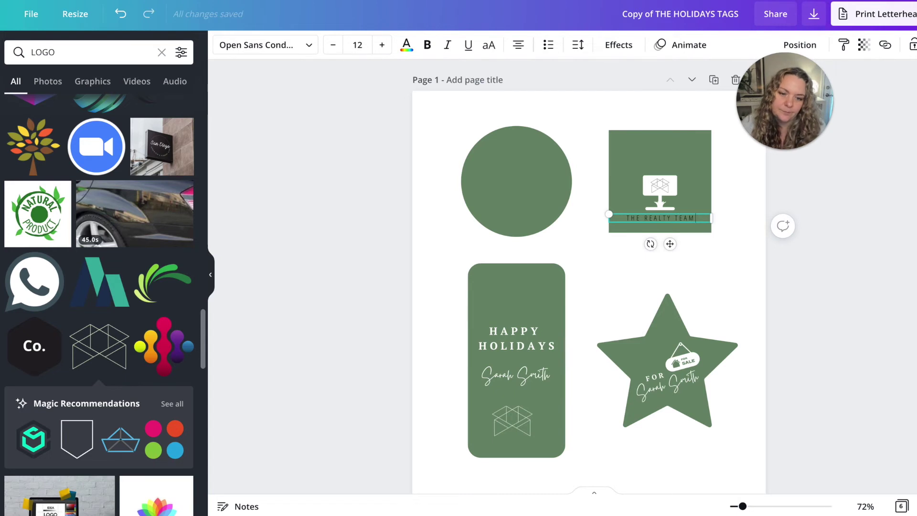
{"action": "key", "text": "ctrl+a"}
{"action": "left_click", "coordinate": [406, 46]}
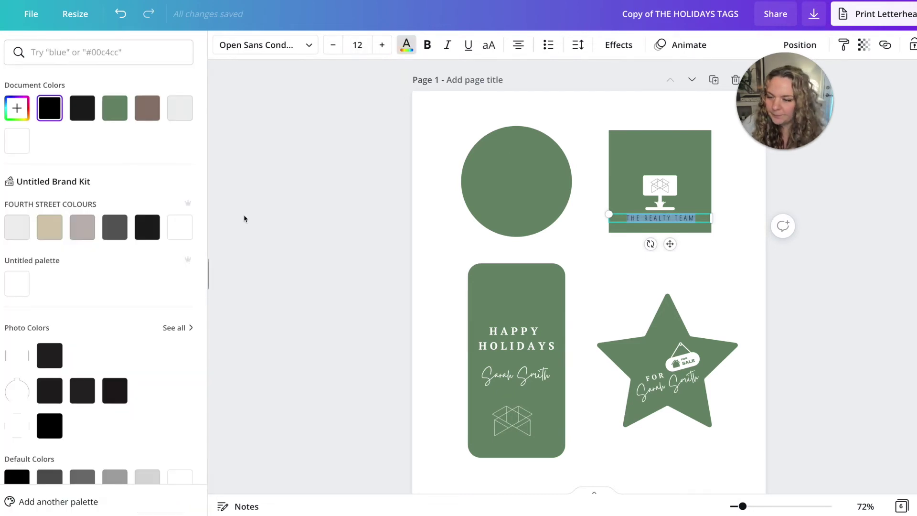
{"action": "left_click", "coordinate": [180, 227]}
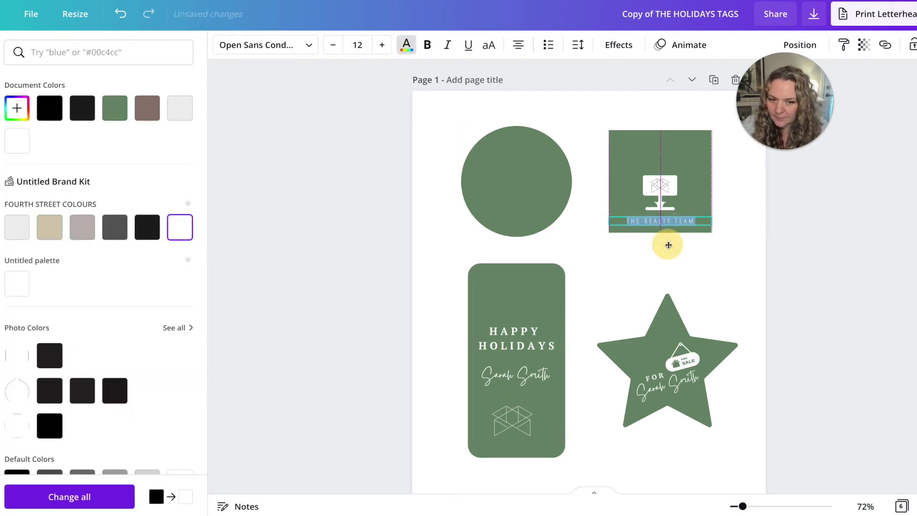
{"action": "left_click", "coordinate": [266, 278]}
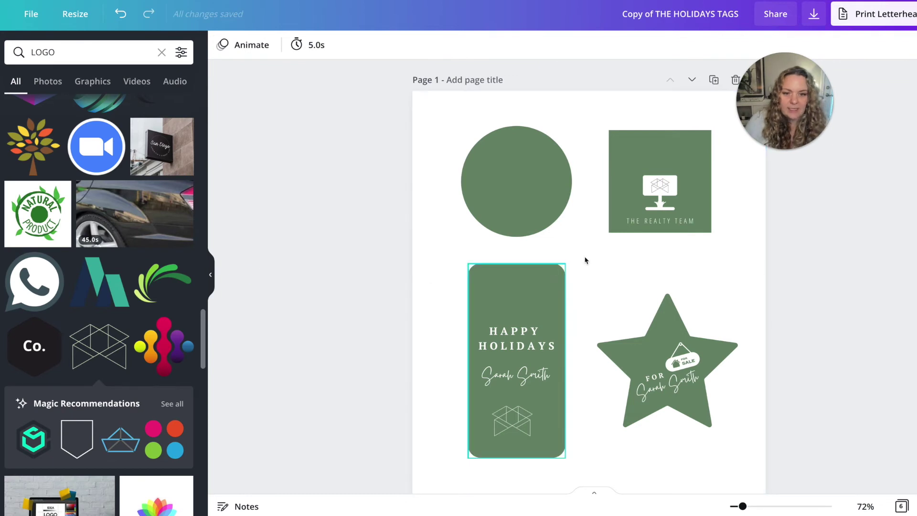
Step: Duplicate HAPPY HOLIDAYS onto the square tag's top and reword it to HO HO HO
{"action": "left_click", "coordinate": [634, 221]}
{"action": "left_click", "coordinate": [520, 340]}
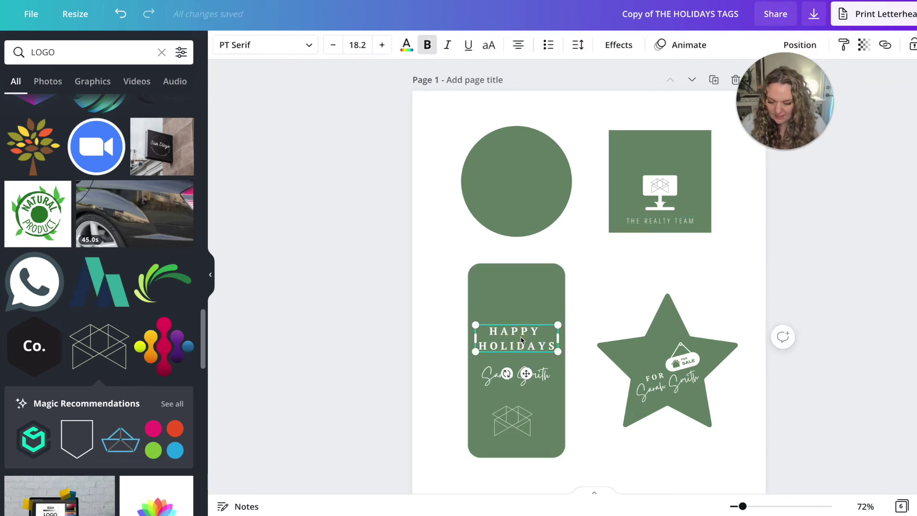
{"action": "key", "text": "ctrl+d"}
{"action": "left_click_drag", "start_coordinate": [540, 373], "coordinate": [672, 173]}
{"action": "double_click", "coordinate": [672, 159]}
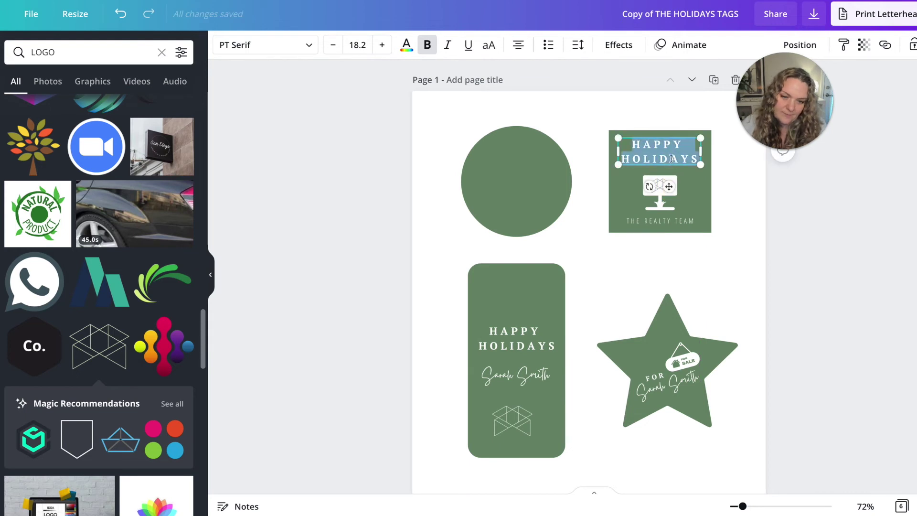
{"action": "type", "text": "HO HO HO"}
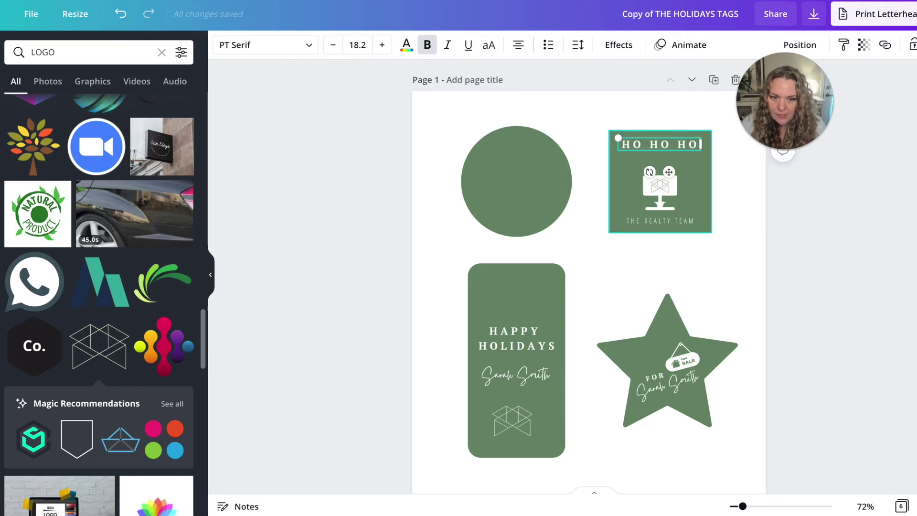
{"action": "left_click", "coordinate": [306, 252]}
{"action": "left_click_drag", "start_coordinate": [639, 145], "coordinate": [639, 154]}
{"action": "left_click", "coordinate": [329, 306]}
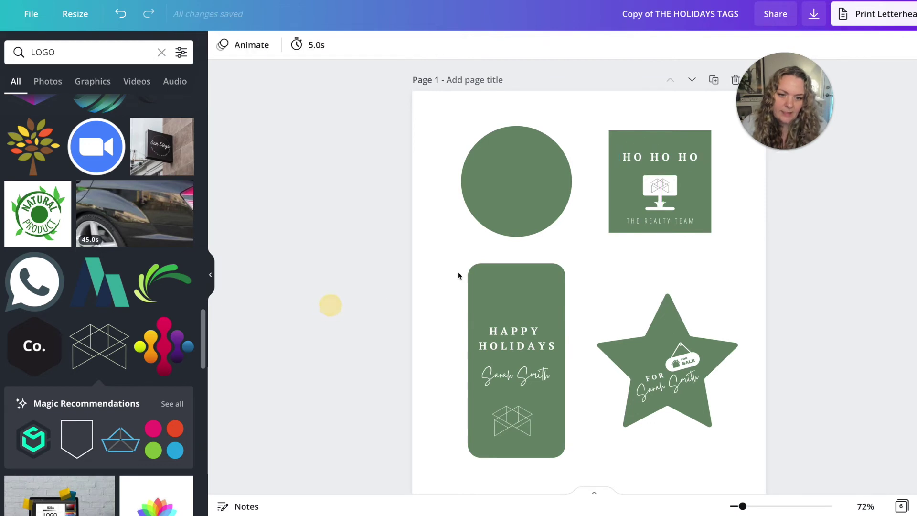
{"action": "left_click", "coordinate": [651, 157]}
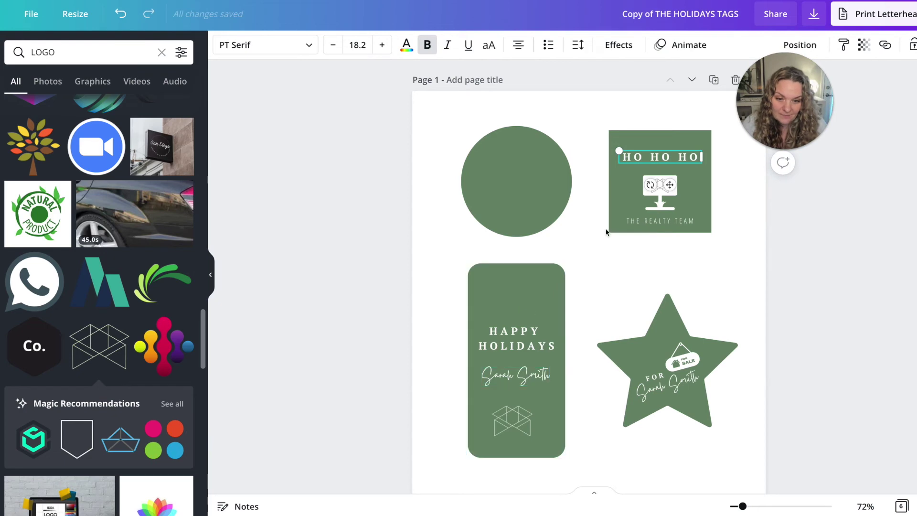
{"action": "left_click", "coordinate": [504, 171]}
{"action": "scroll", "coordinate": [516, 260], "scroll_direction": "down", "scroll_amount": 10}
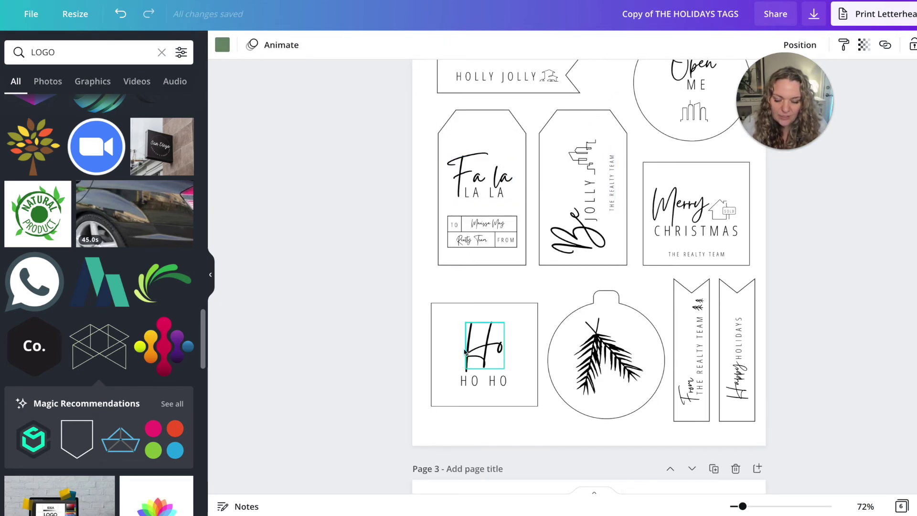
{"action": "scroll", "coordinate": [616, 348], "scroll_direction": "up", "scroll_amount": 10}
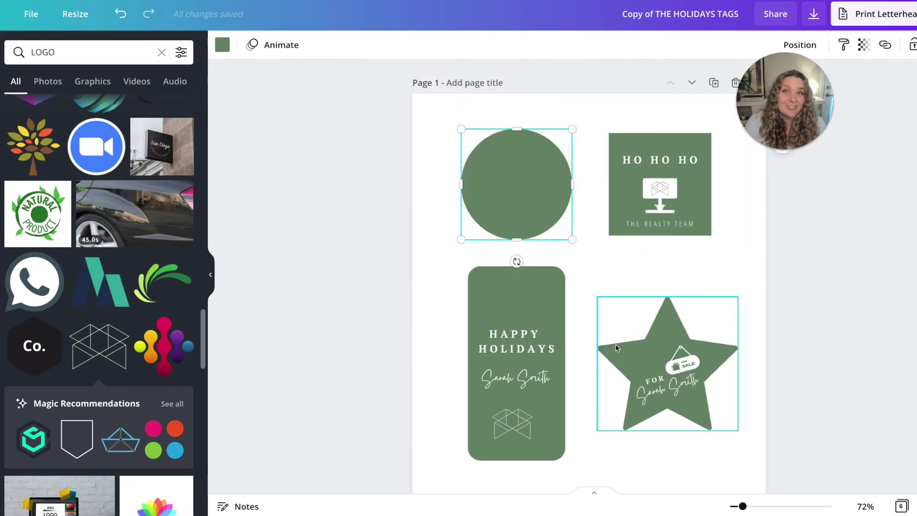
{"action": "left_click", "coordinate": [221, 46]}
Step: Turn the green circle tag the brown document colour, then select the old LOGO search term
{"action": "left_click", "coordinate": [147, 106]}
{"action": "left_click", "coordinate": [385, 241]}
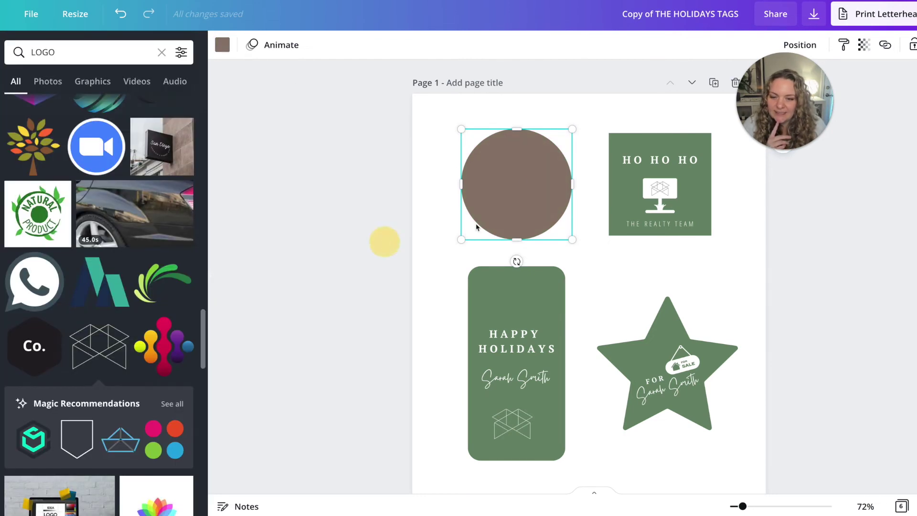
{"action": "left_click", "coordinate": [435, 218]}
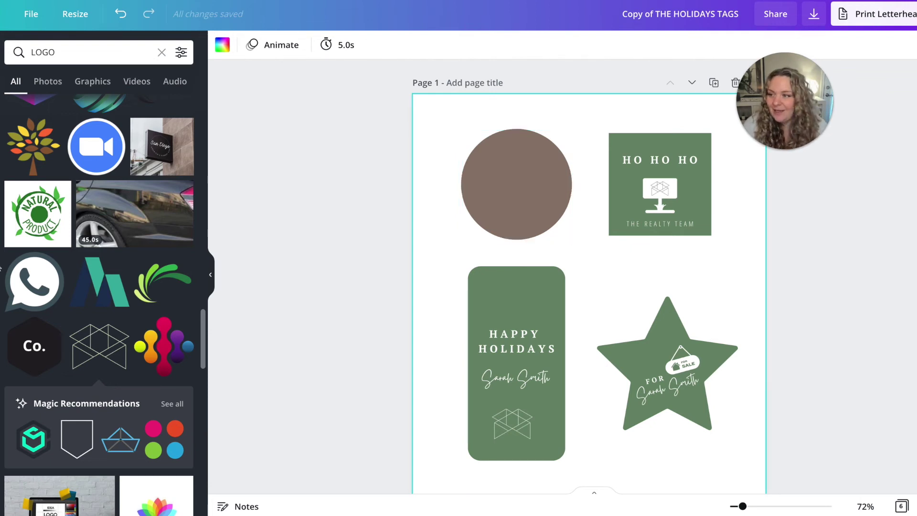
{"action": "left_click", "coordinate": [76, 53]}
{"action": "left_click_drag", "start_coordinate": [77, 52], "coordinate": [20, 52]}
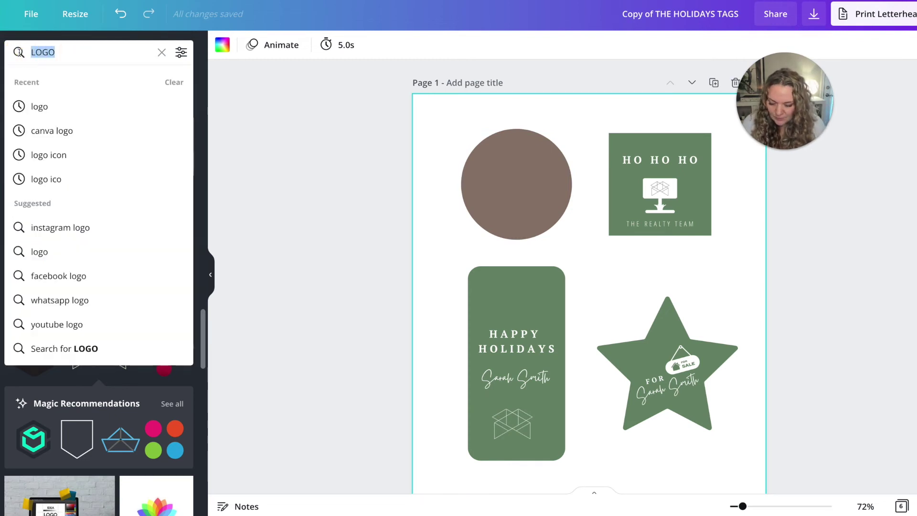
Step: Search Elements for WINTER graphics and browse the results
{"action": "type", "text": "WINTER"}
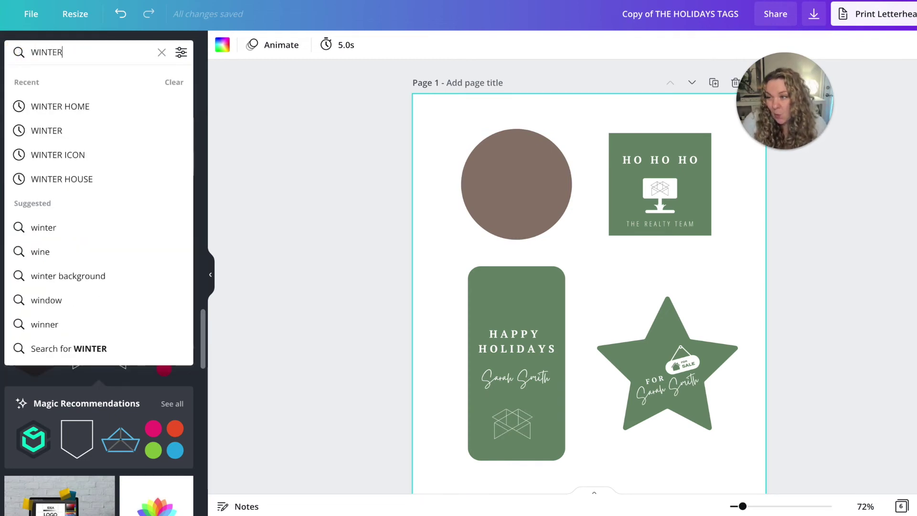
{"action": "key", "text": "Return"}
{"action": "scroll", "coordinate": [54, 178], "scroll_direction": "down", "scroll_amount": 10}
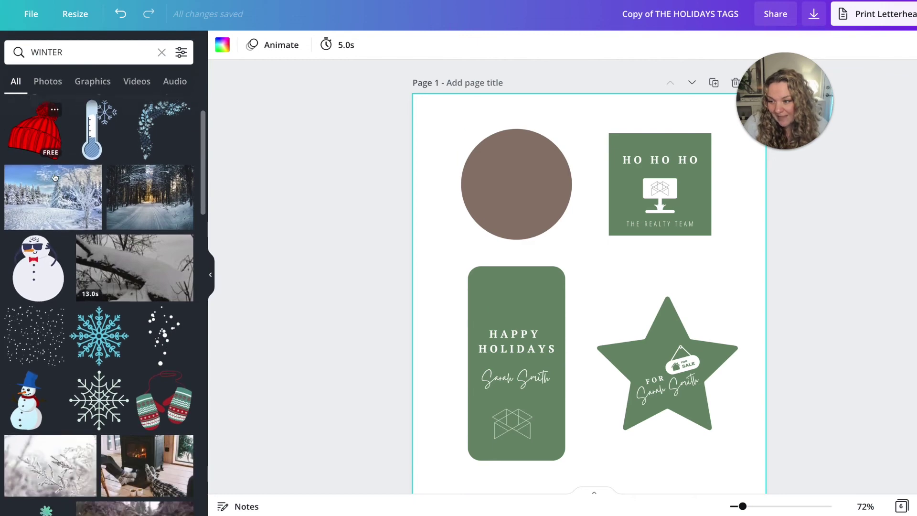
{"action": "scroll", "coordinate": [109, 258], "scroll_direction": "down", "scroll_amount": 3}
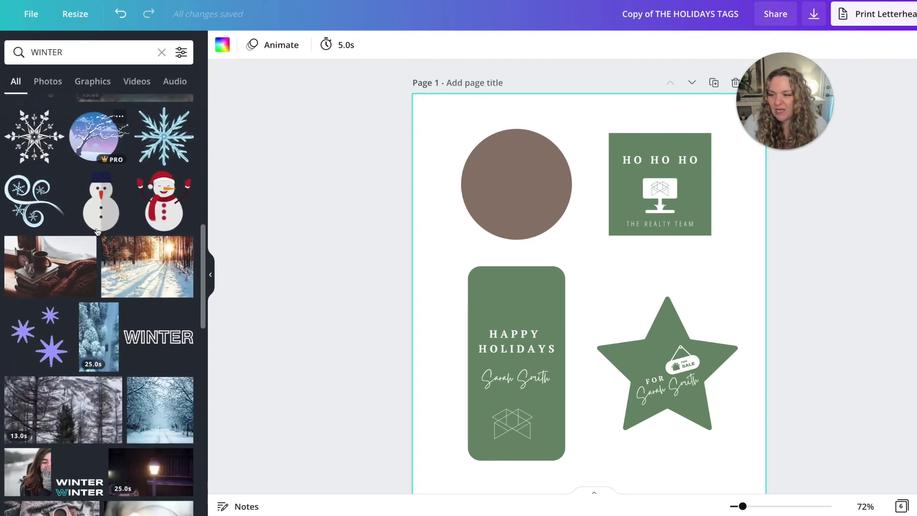
Step: Search for TWIGS instead and add the bare branch twig graphic
{"action": "left_click_drag", "start_coordinate": [71, 52], "coordinate": [20, 49]}
{"action": "type", "text": "TWIGS"}
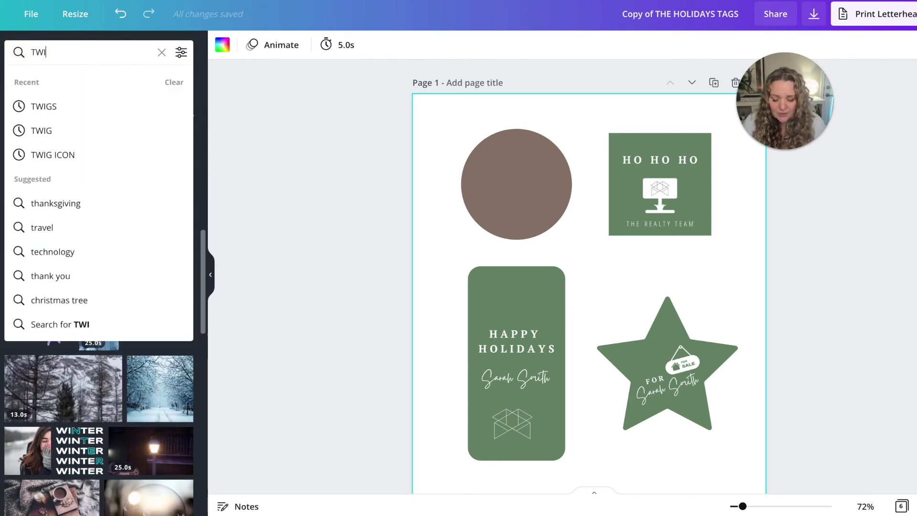
{"action": "key", "text": "Return"}
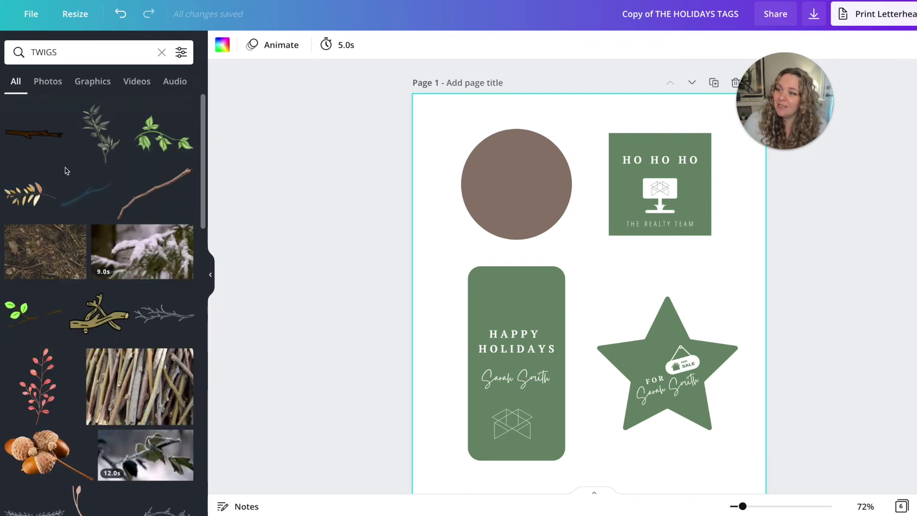
{"action": "scroll", "coordinate": [66, 170], "scroll_direction": "down", "scroll_amount": 7}
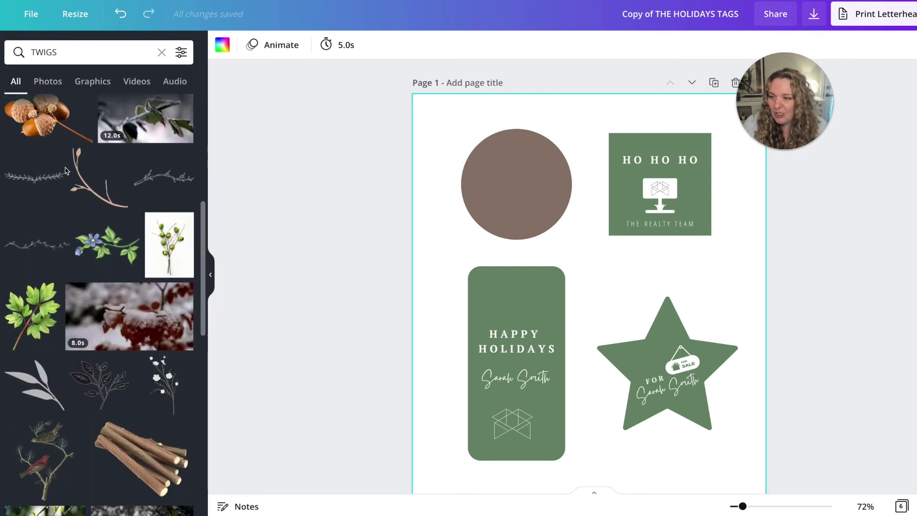
{"action": "left_click", "coordinate": [164, 176]}
Step: Place the twig on the brown circle, shrink it to fit, and copy it
{"action": "left_click_drag", "start_coordinate": [599, 364], "coordinate": [559, 241]}
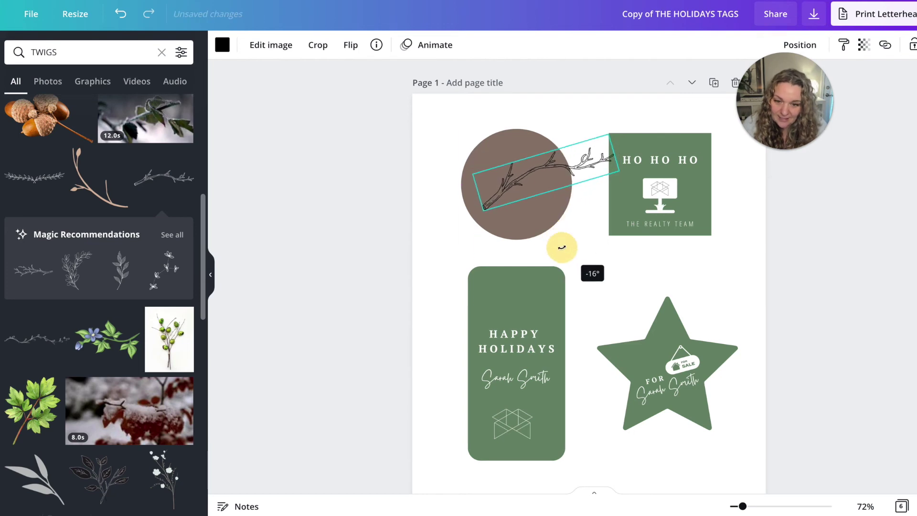
{"action": "left_click_drag", "start_coordinate": [613, 145], "coordinate": [551, 153]}
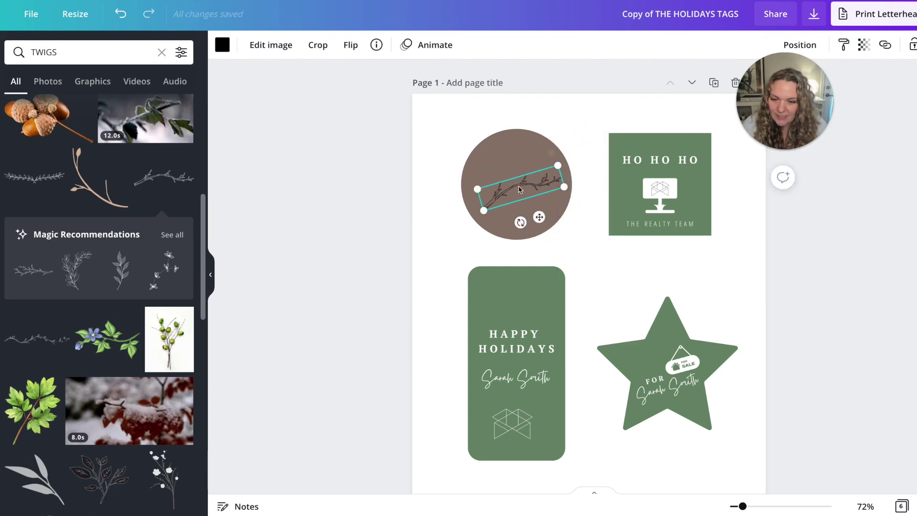
{"action": "right_click", "coordinate": [507, 198]}
{"action": "left_click", "coordinate": [514, 201]}
Step: Paste a second twig, rotate it to about -42° and position it crossing the first
{"action": "right_click", "coordinate": [520, 199]}
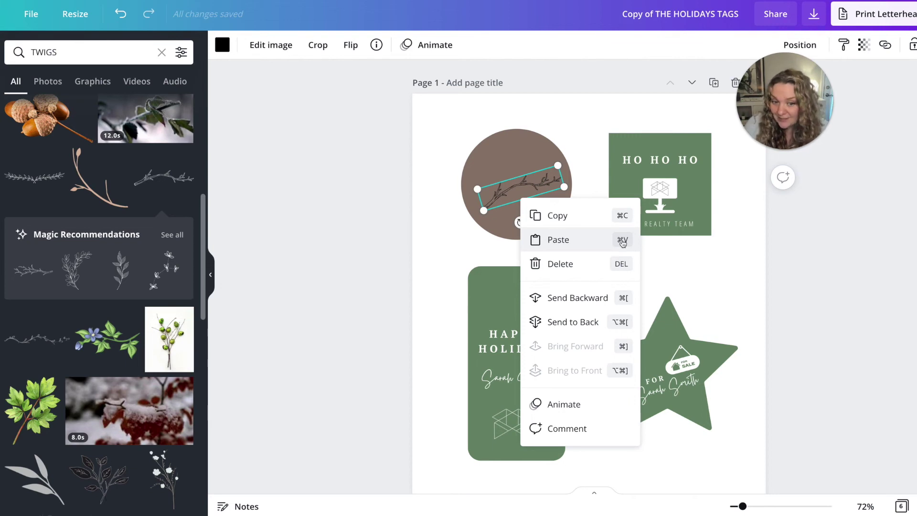
{"action": "left_click", "coordinate": [591, 239]}
{"action": "left_click_drag", "start_coordinate": [524, 222], "coordinate": [541, 230]}
{"action": "left_click_drag", "start_coordinate": [548, 190], "coordinate": [525, 163]}
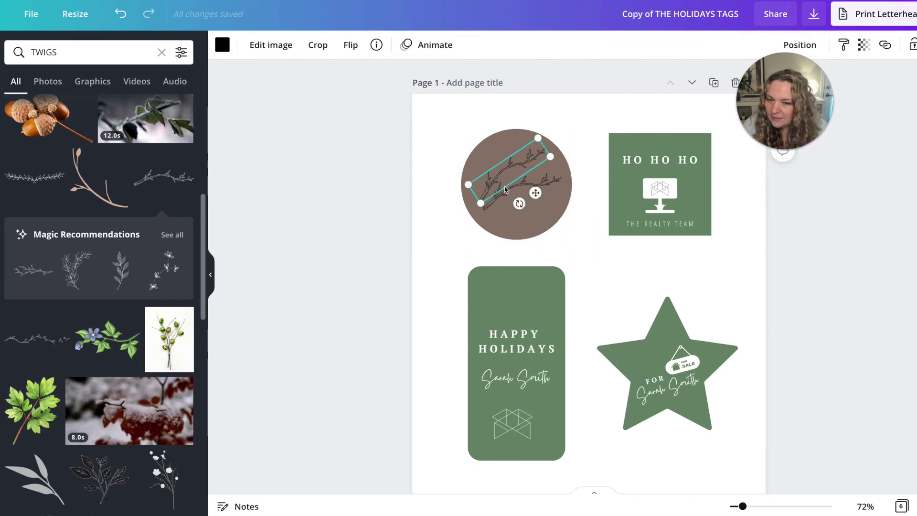
{"action": "left_click", "coordinate": [502, 185]}
{"action": "left_click_drag", "start_coordinate": [519, 204], "coordinate": [537, 212]}
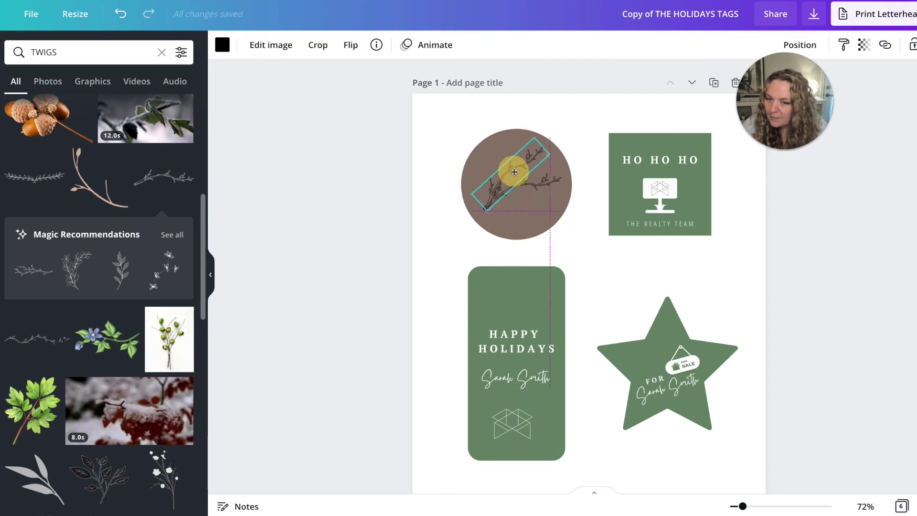
{"action": "left_click", "coordinate": [222, 45]}
Step: Recolour the twig white
{"action": "left_click", "coordinate": [177, 232]}
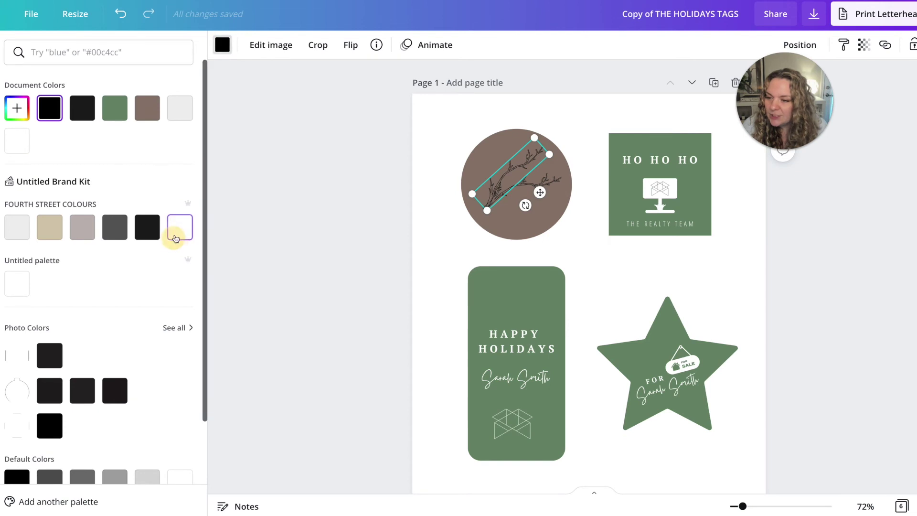
{"action": "key", "text": "ctrl+z"}
{"action": "key", "text": "ctrl+z"}
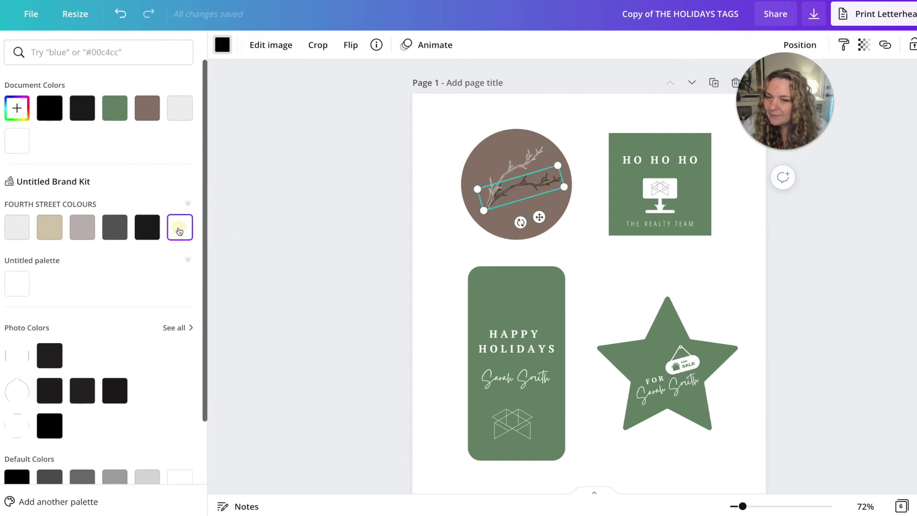
{"action": "left_click", "coordinate": [180, 228]}
{"action": "left_click", "coordinate": [362, 240]}
{"action": "left_click", "coordinate": [376, 232]}
Step: Select both twigs together and nudge and resize the pair inside the circle
{"action": "left_click", "coordinate": [505, 182]}
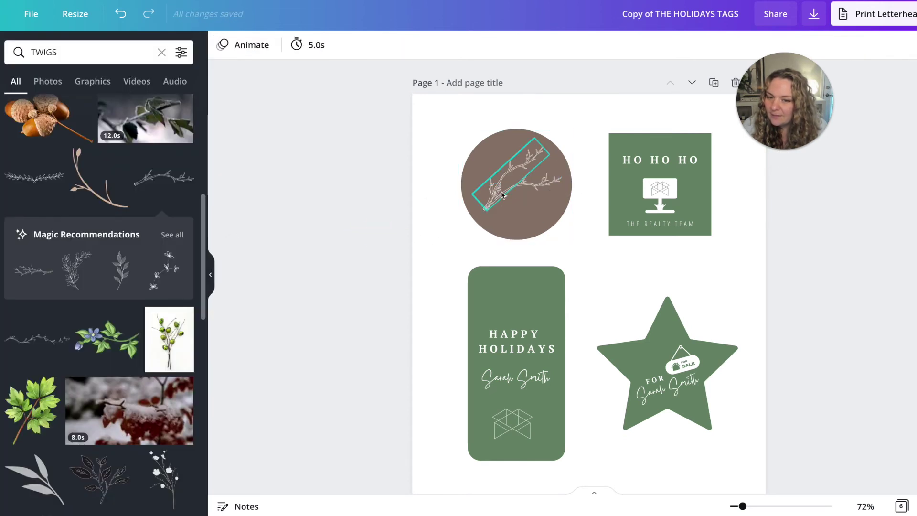
{"action": "left_click_drag", "start_coordinate": [506, 182], "coordinate": [505, 182]}
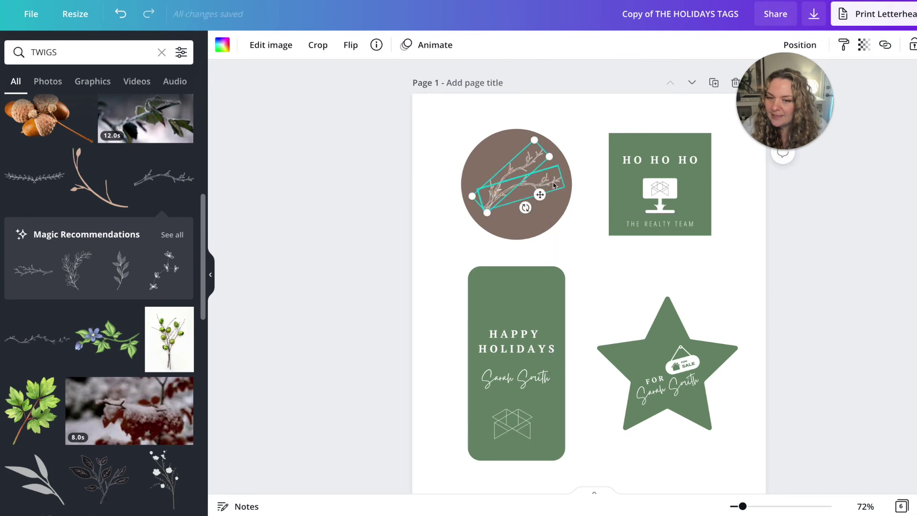
{"action": "left_click", "coordinate": [481, 203], "text": "shift"}
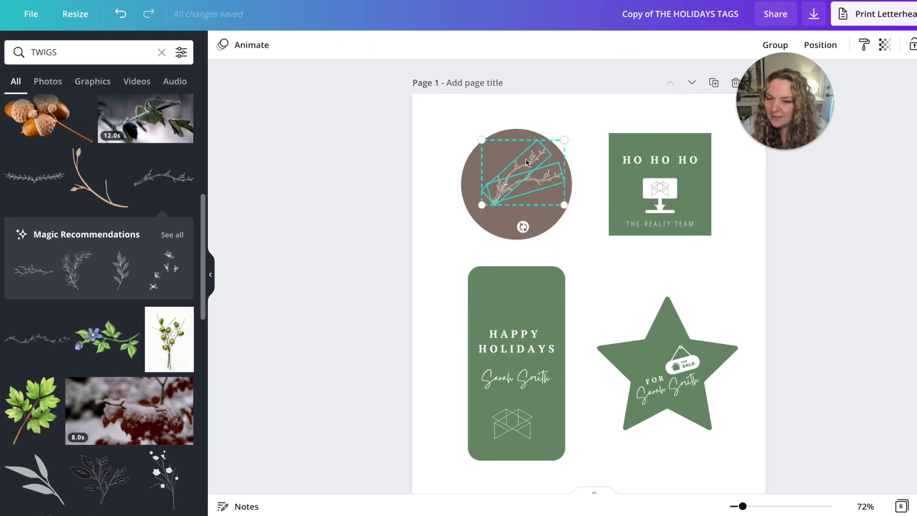
{"action": "left_click_drag", "start_coordinate": [527, 162], "coordinate": [524, 160]}
{"action": "left_click", "coordinate": [336, 219]}
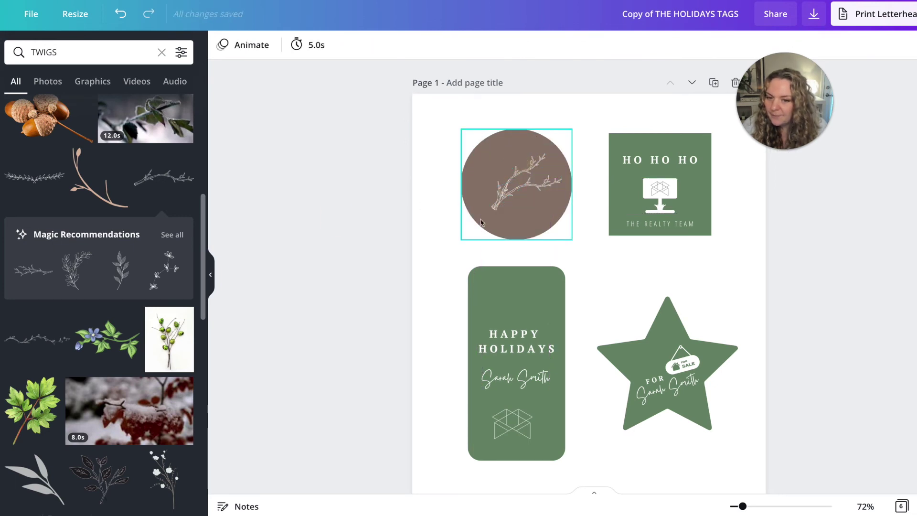
{"action": "left_click", "coordinate": [492, 206]}
{"action": "left_click", "coordinate": [483, 205], "text": "shift"}
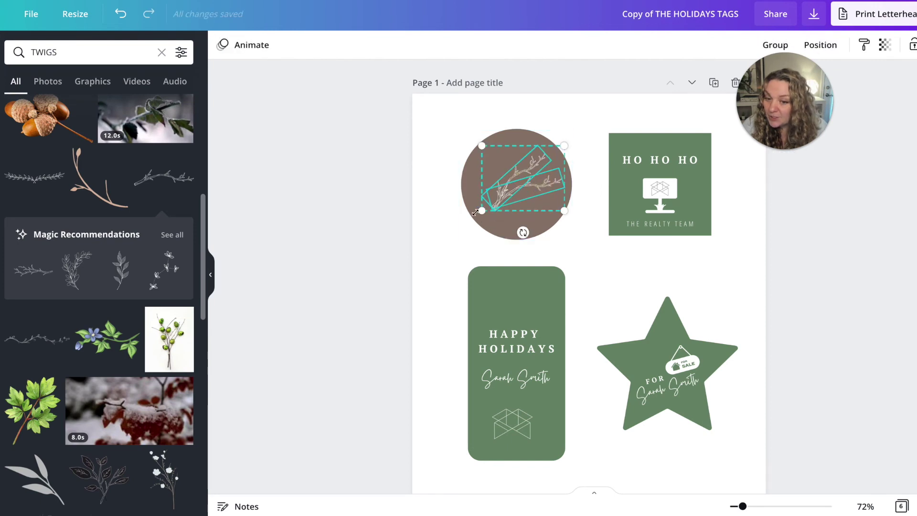
{"action": "left_click", "coordinate": [475, 212]}
{"action": "left_click", "coordinate": [410, 219]}
Step: Shift the twig pair slightly up, then right and down, to centre it in the circle
{"action": "left_click", "coordinate": [509, 180]}
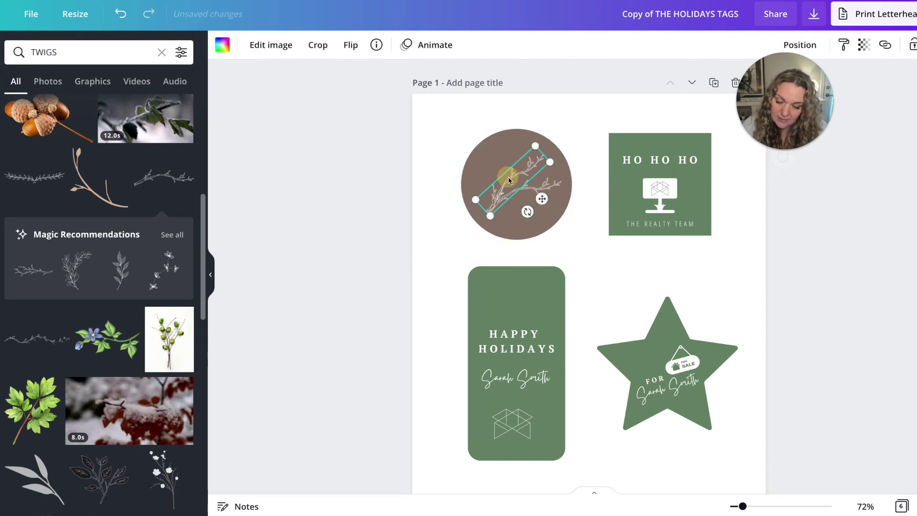
{"action": "left_click", "coordinate": [511, 175], "text": "shift"}
{"action": "left_click_drag", "start_coordinate": [518, 170], "coordinate": [518, 162]}
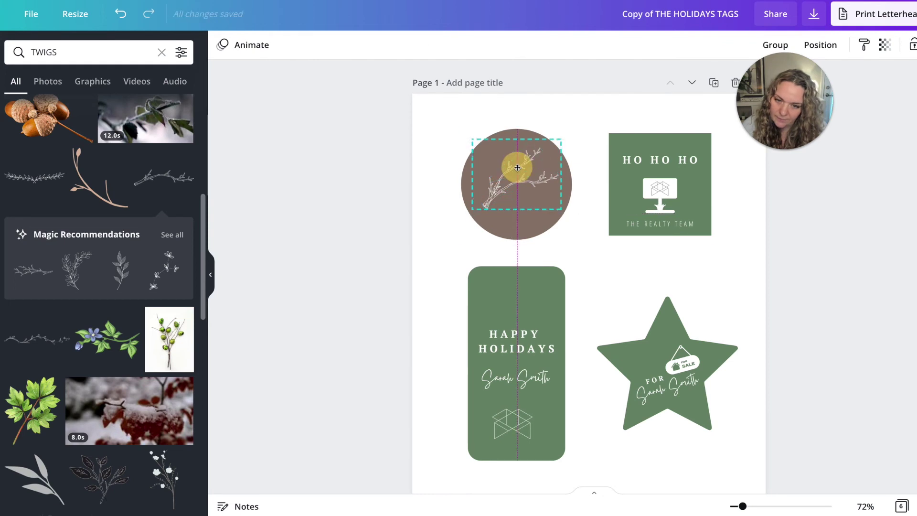
{"action": "left_click", "coordinate": [354, 215]}
{"action": "left_click", "coordinate": [535, 184]}
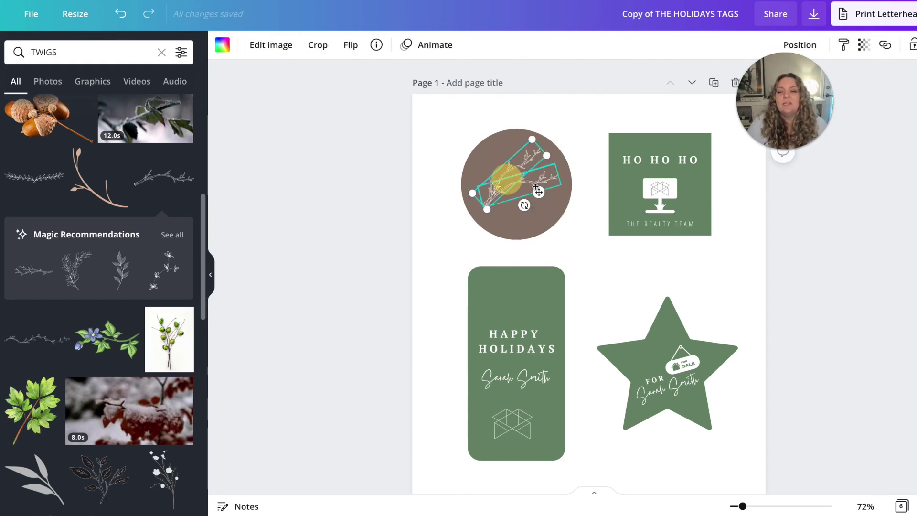
{"action": "left_click", "coordinate": [539, 173], "text": "shift"}
{"action": "left_click_drag", "start_coordinate": [530, 163], "coordinate": [534, 165]}
{"action": "left_click", "coordinate": [396, 201]}
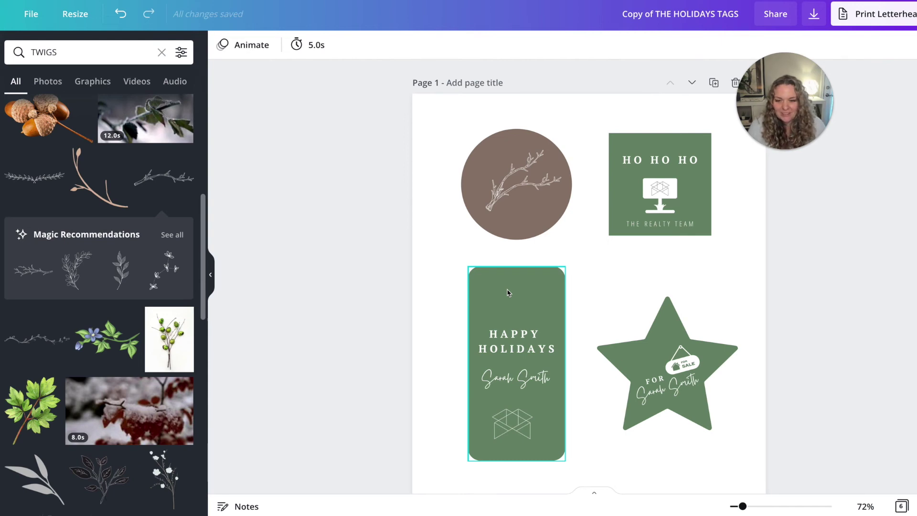
Step: Scroll through pages 2 and 3 and back, ending with page 2's holiday tags in view
{"action": "scroll", "coordinate": [508, 293], "scroll_direction": "down", "scroll_amount": 1}
{"action": "scroll", "coordinate": [516, 288], "scroll_direction": "down", "scroll_amount": 3}
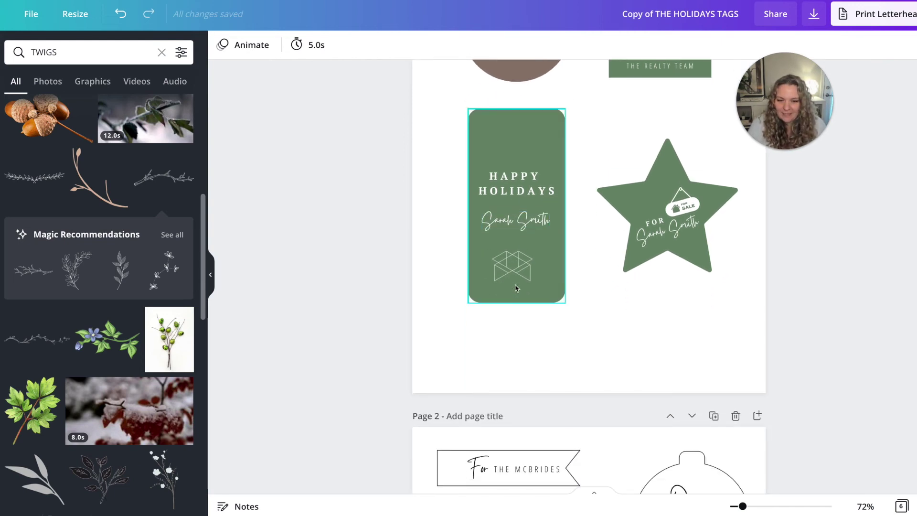
{"action": "scroll", "coordinate": [516, 288], "scroll_direction": "up", "scroll_amount": 4}
{"action": "scroll", "coordinate": [516, 288], "scroll_direction": "down", "scroll_amount": 15}
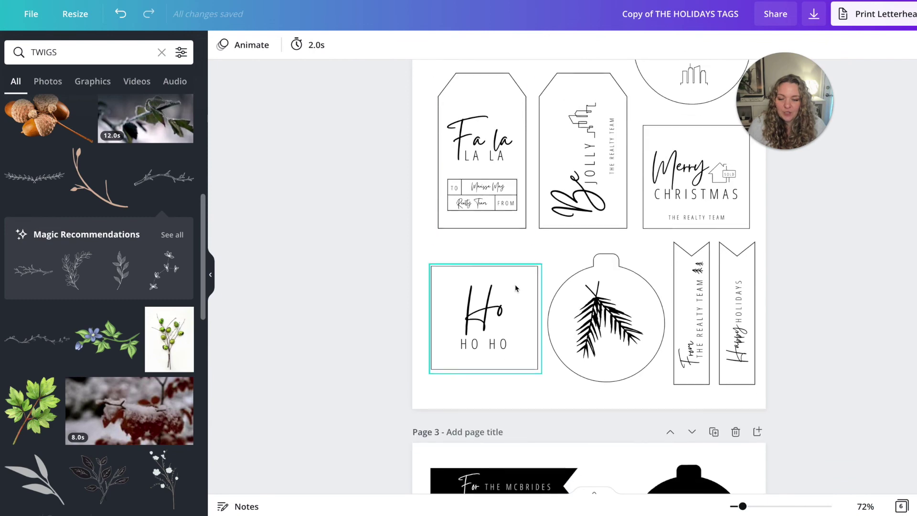
{"action": "scroll", "coordinate": [546, 273], "scroll_direction": "down", "scroll_amount": 1}
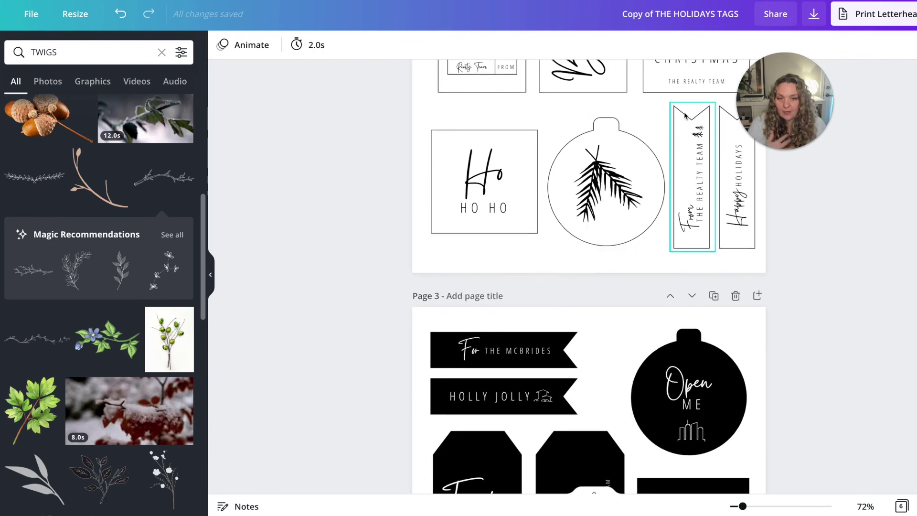
{"action": "scroll", "coordinate": [514, 139], "scroll_direction": "up", "scroll_amount": 10}
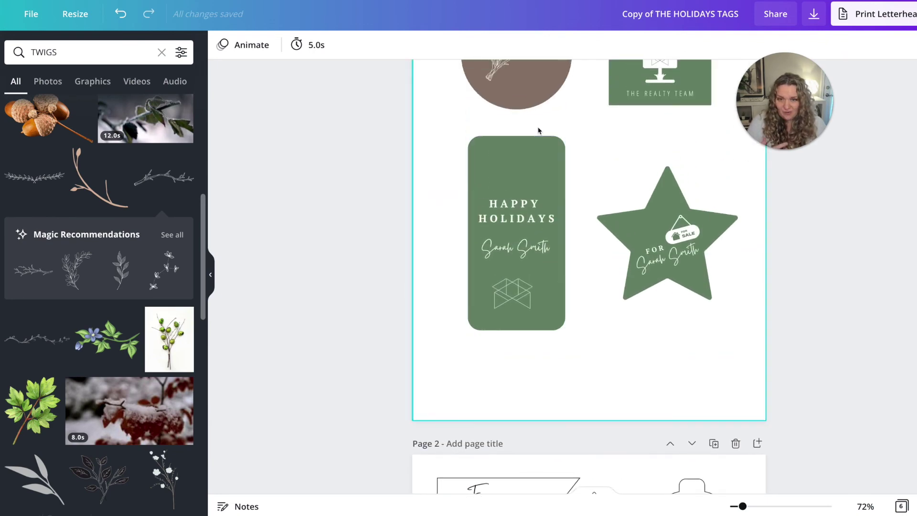
{"action": "scroll", "coordinate": [538, 130], "scroll_direction": "up", "scroll_amount": 2}
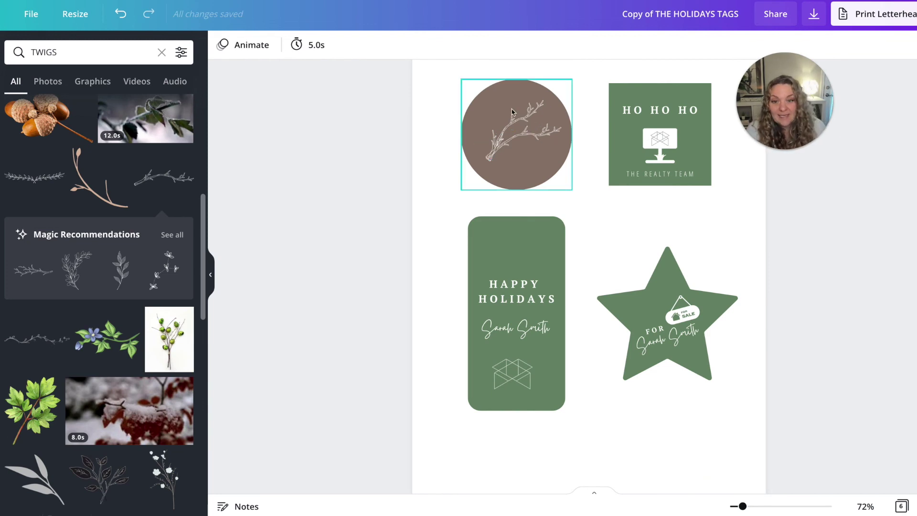
{"action": "scroll", "coordinate": [512, 112], "scroll_direction": "up", "scroll_amount": 1}
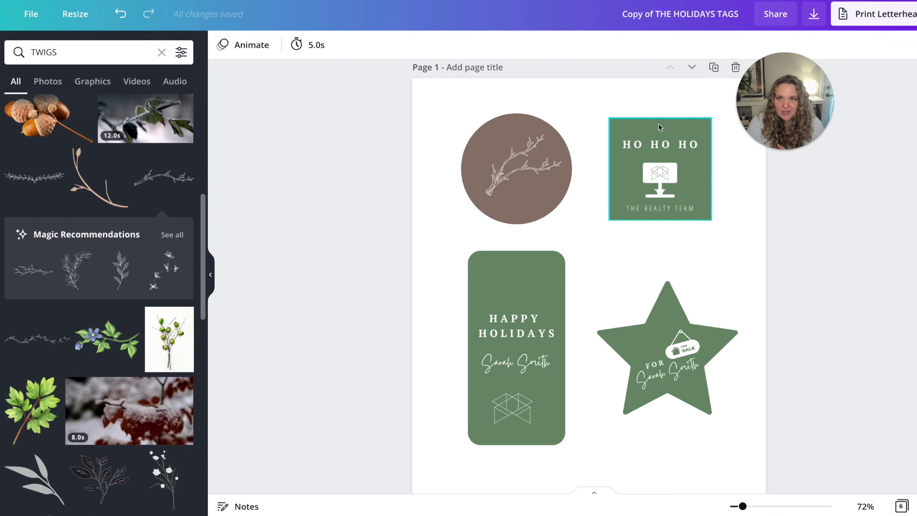
{"action": "scroll", "coordinate": [658, 126], "scroll_direction": "down", "scroll_amount": 10}
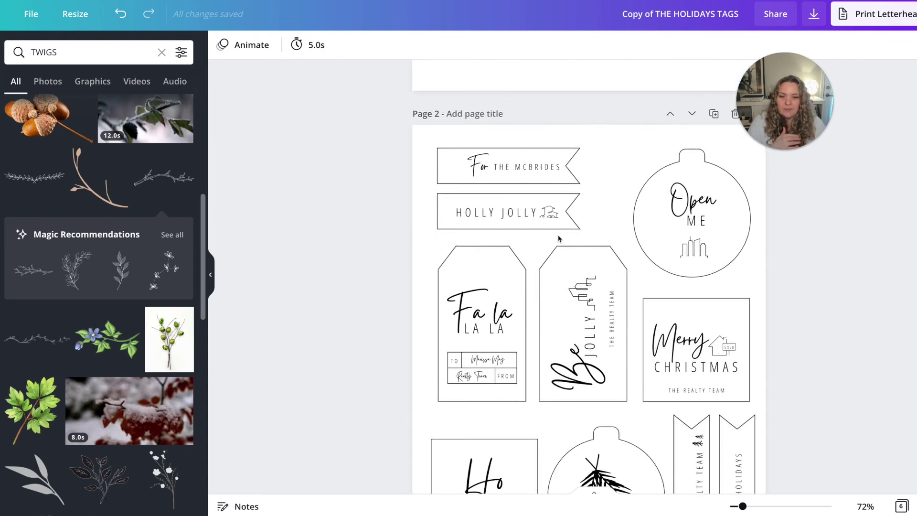
Step: Return to page 1's four tags and open the Print Letterhead order panel
{"action": "scroll", "coordinate": [535, 211], "scroll_direction": "up", "scroll_amount": 10}
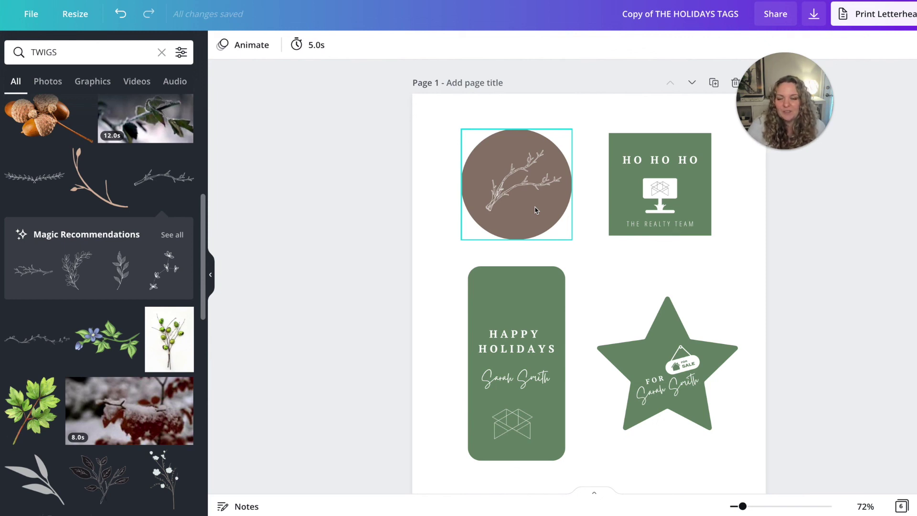
{"action": "left_click", "coordinate": [524, 181]}
{"action": "scroll", "coordinate": [524, 187], "scroll_direction": "down", "scroll_amount": 8}
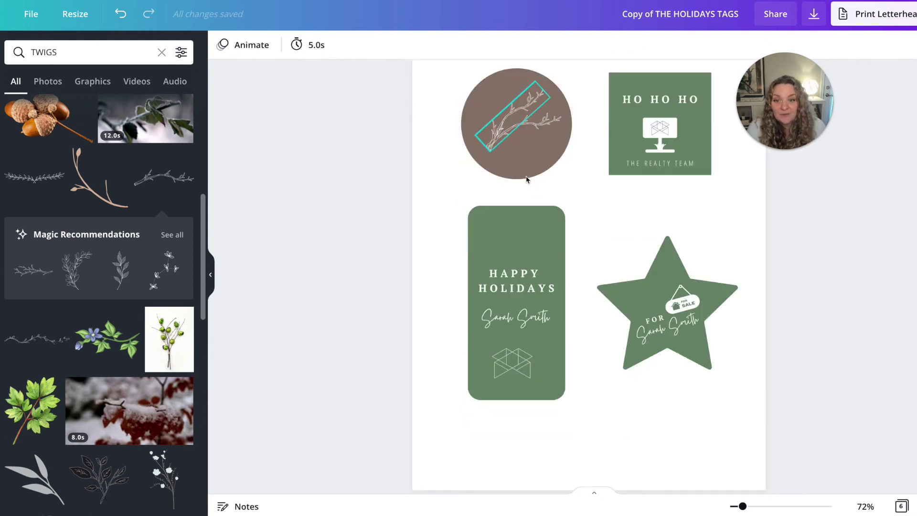
{"action": "scroll", "coordinate": [516, 306], "scroll_direction": "up", "scroll_amount": 5}
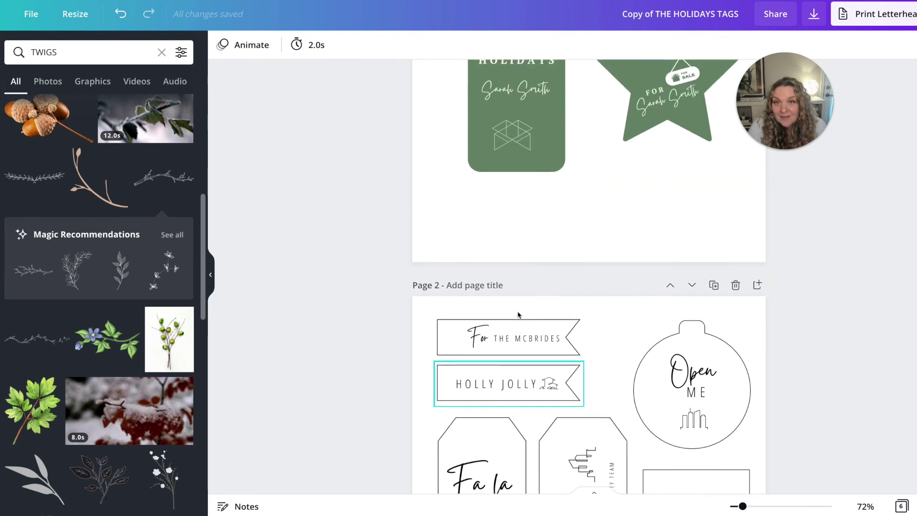
{"action": "scroll", "coordinate": [518, 315], "scroll_direction": "up", "scroll_amount": 2}
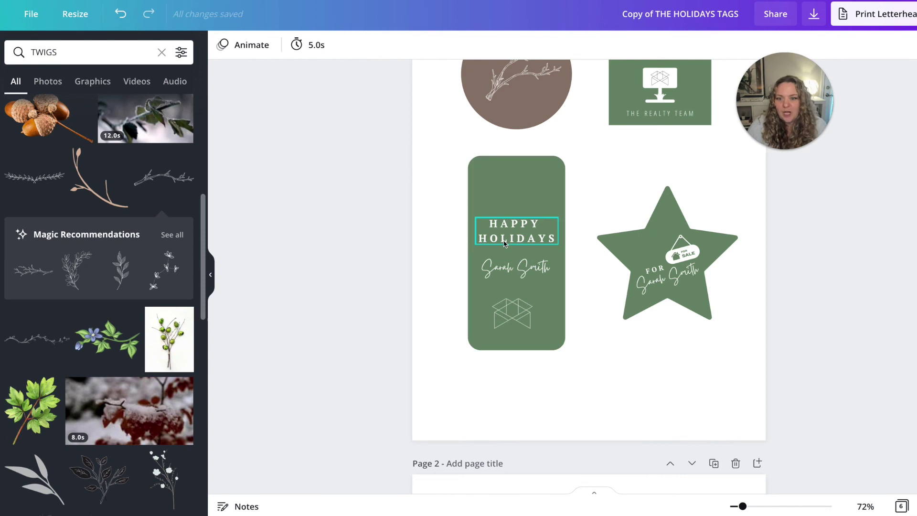
{"action": "scroll", "coordinate": [504, 243], "scroll_direction": "up", "scroll_amount": 3}
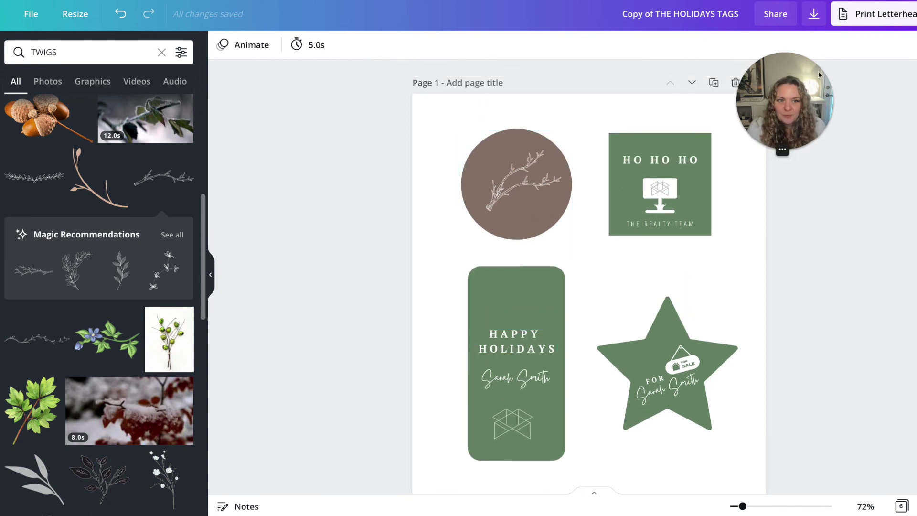
{"action": "left_click", "coordinate": [876, 19]}
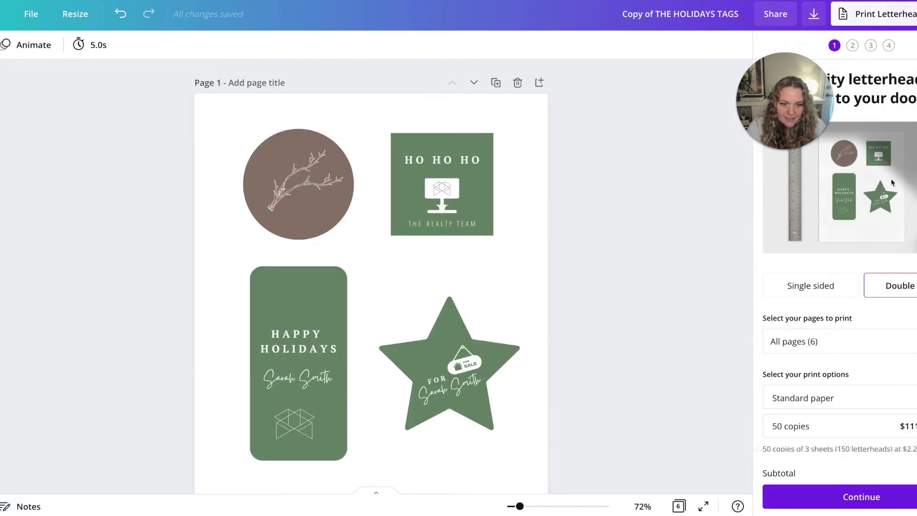
Step: Close the Print Letterhead ordering panel
{"action": "scroll", "coordinate": [847, 341], "scroll_direction": "down", "scroll_amount": 1}
{"action": "scroll", "coordinate": [847, 341], "scroll_direction": "up", "scroll_amount": 1}
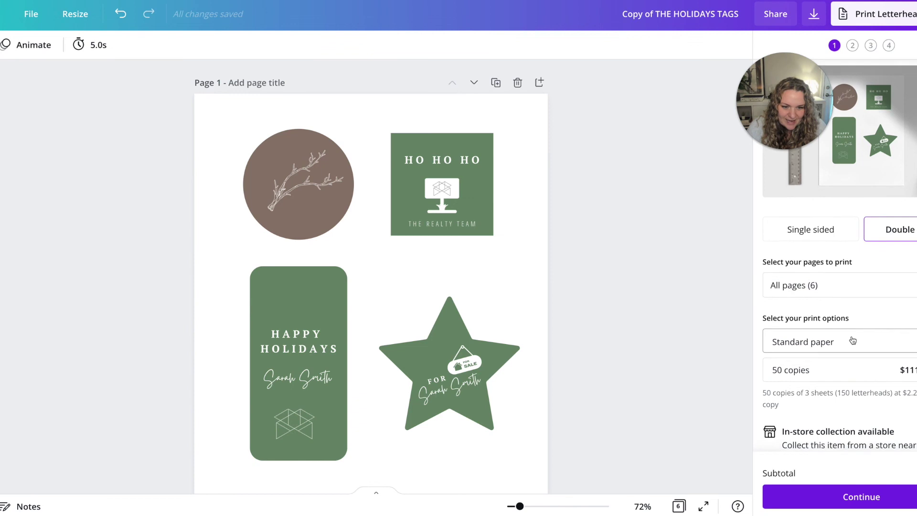
{"action": "left_click", "coordinate": [856, 24]}
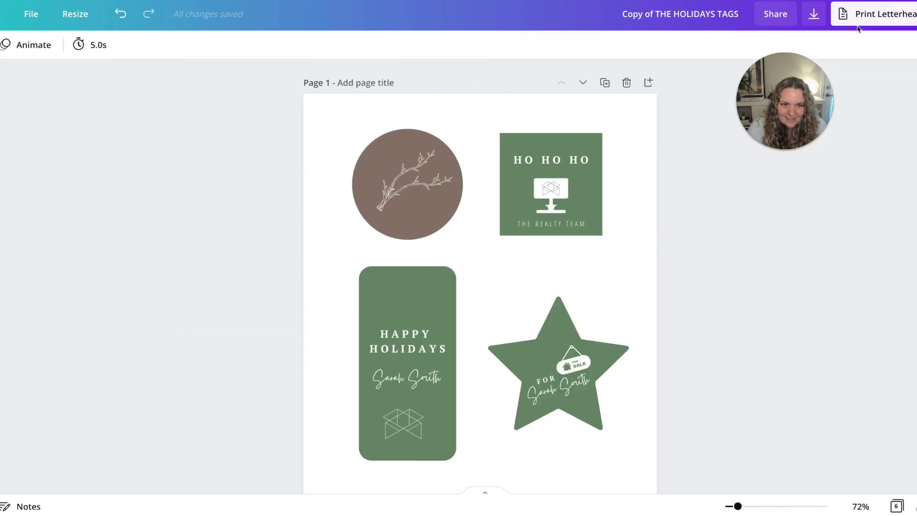
Step: Review the PDF Print download settings for Page 1, then close them
{"action": "left_click", "coordinate": [814, 15]}
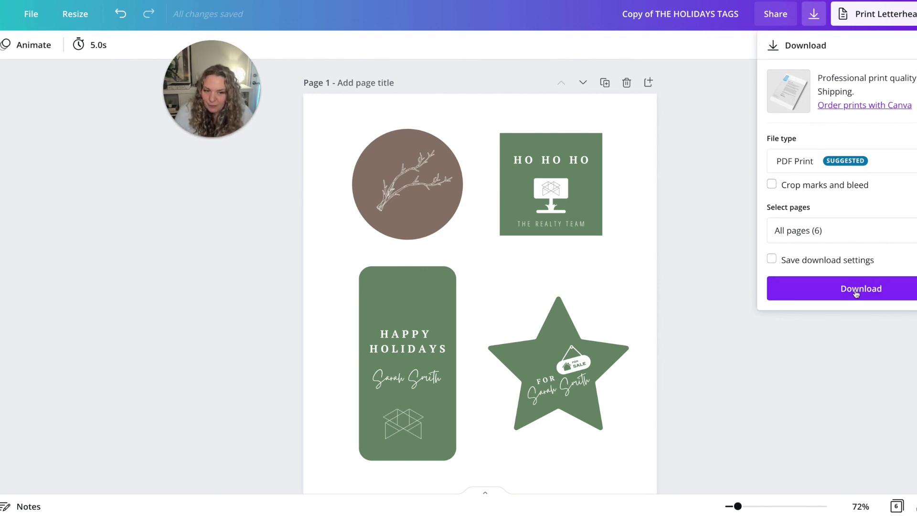
{"action": "left_click", "coordinate": [879, 239]}
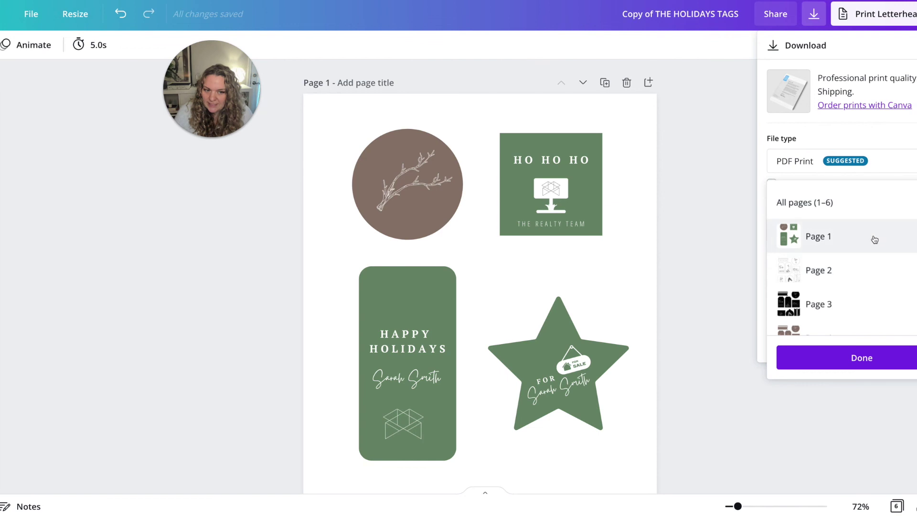
{"action": "left_click", "coordinate": [691, 251]}
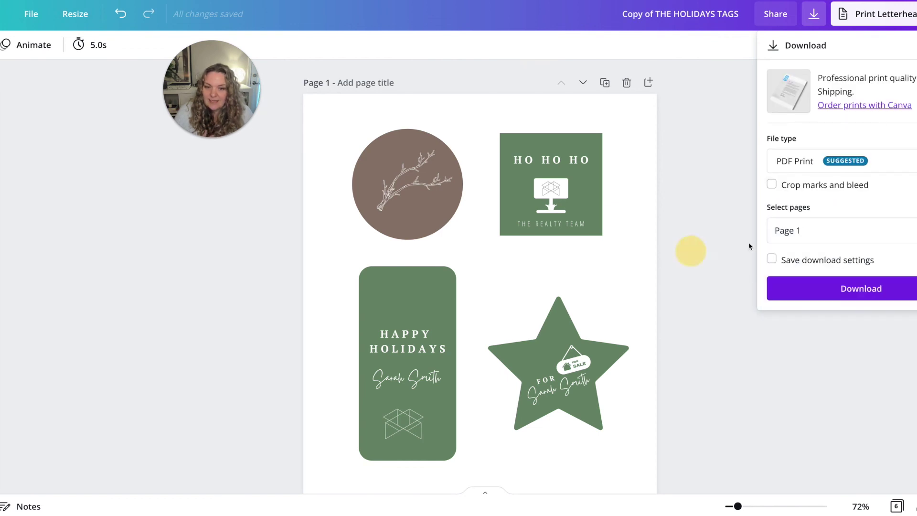
{"action": "left_click", "coordinate": [741, 215]}
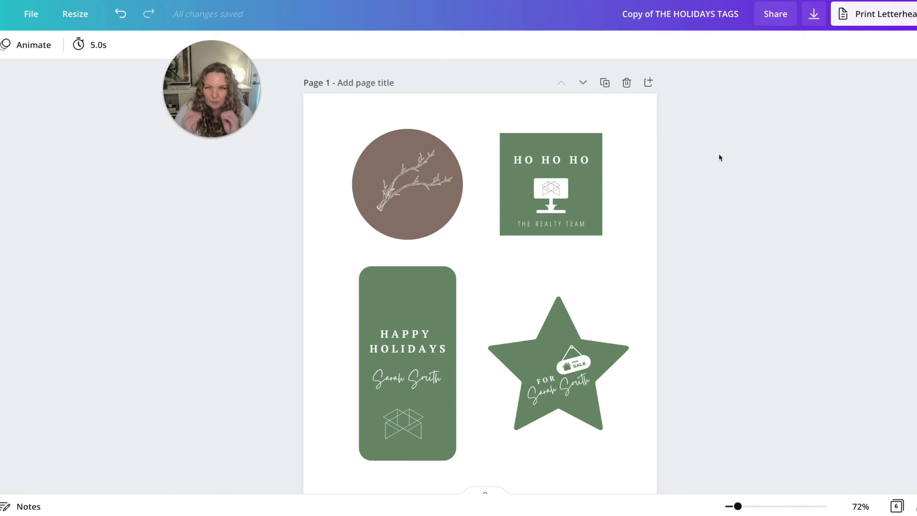
{"action": "mouse_move", "coordinate": [242, 148]}
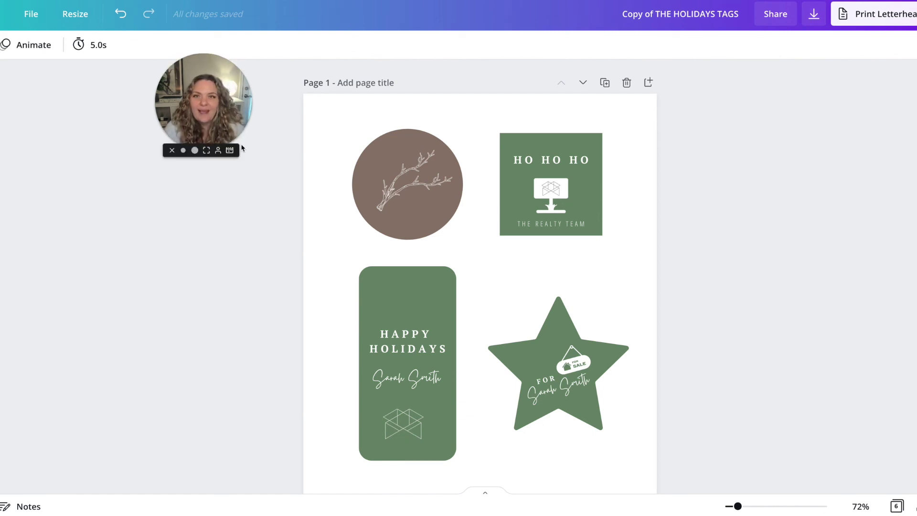